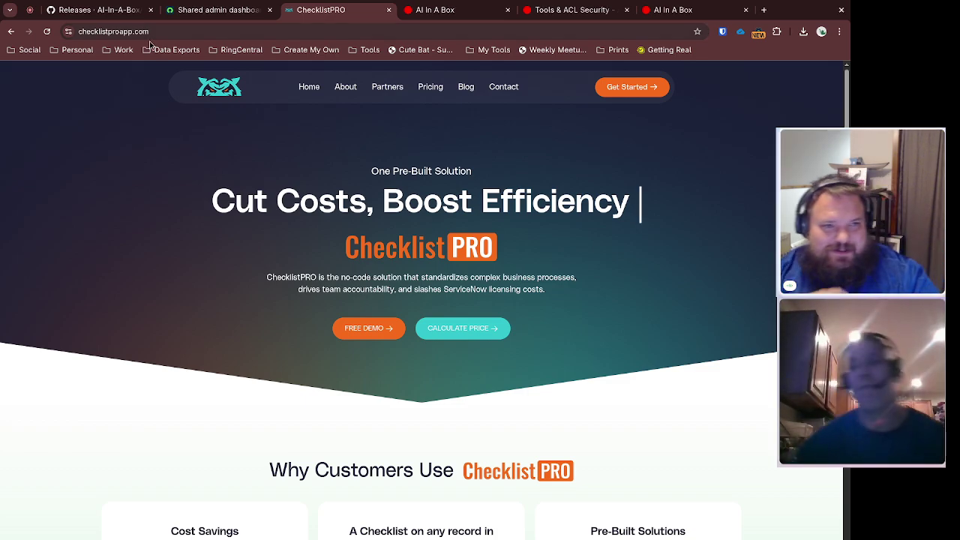
# Step: Switch to the aiab-global-servicenow GitHub releases page
pyautogui.click(108, 12)
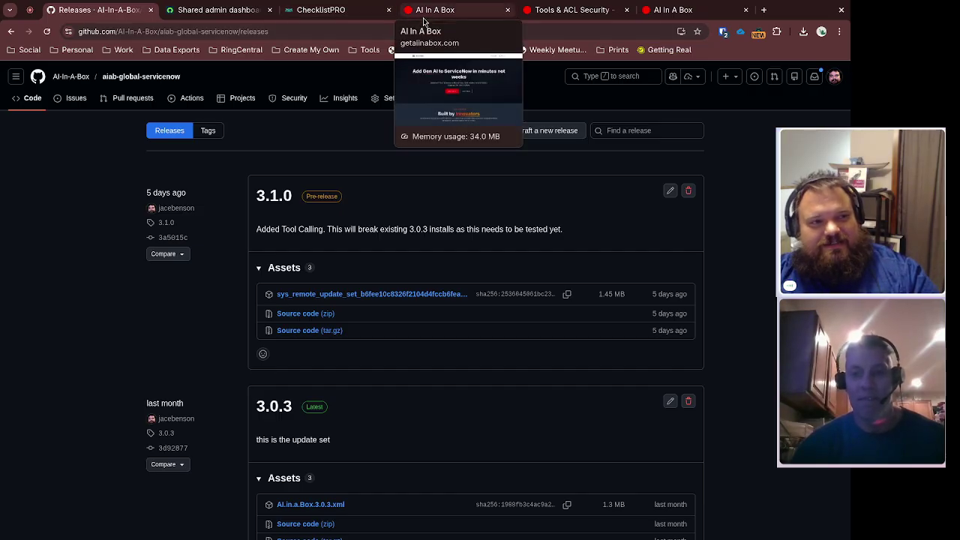
# Step: After reviewing the 3.1.0 release, go back to the ServiceNow Shared admin dashboard
pyautogui.click(221, 10)
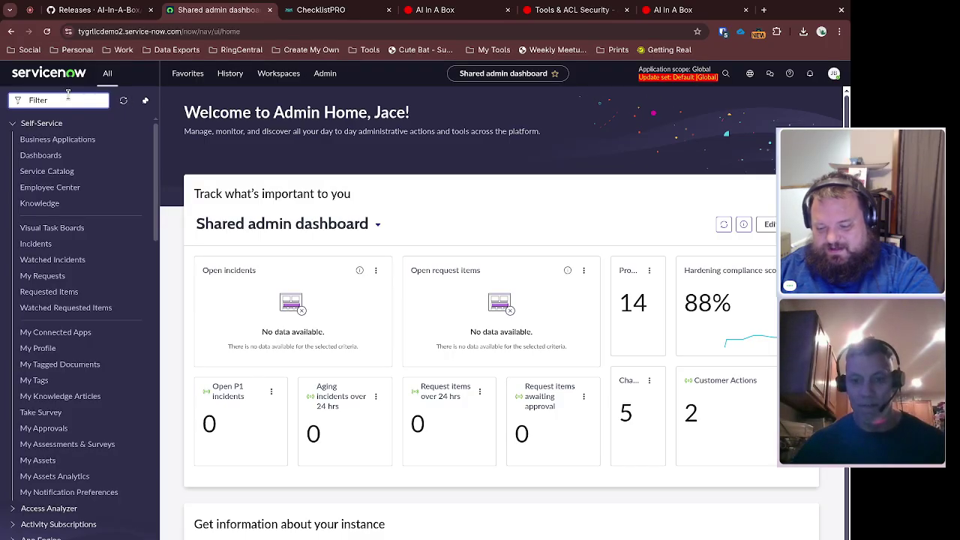
# Step: Upload the AI in a Box 3.1.0 XML in Retrieved Update Sets, then open it
pyautogui.click(67, 100)
pyautogui.write('re')
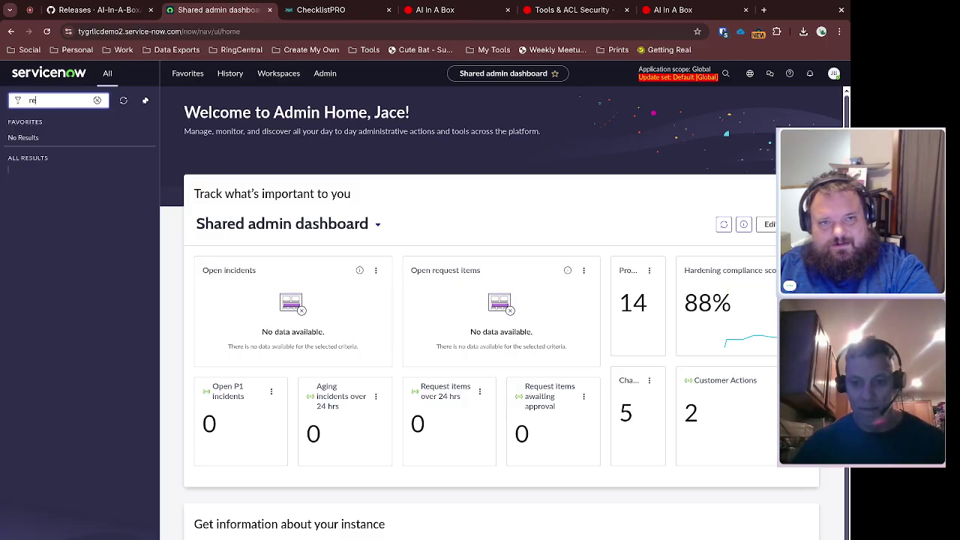
pyautogui.write('trie')
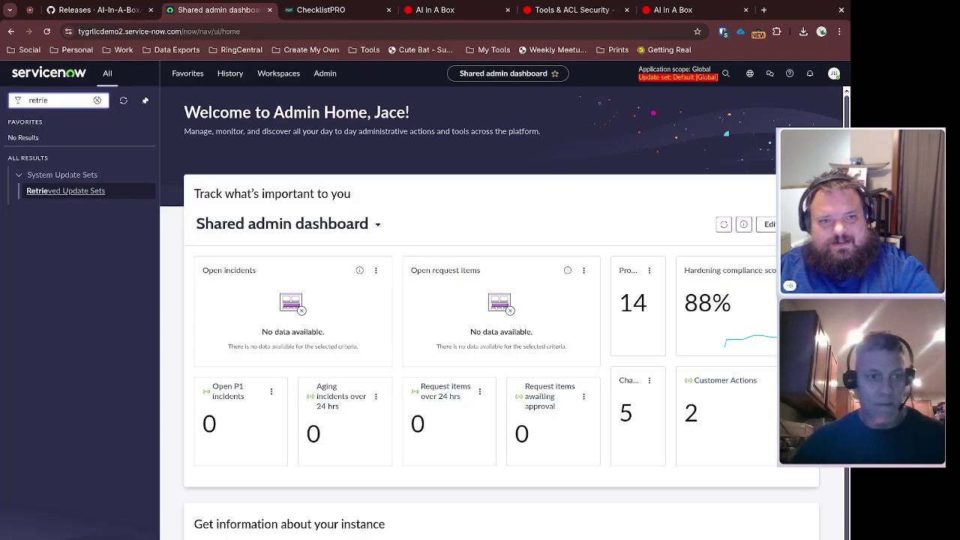
pyautogui.click(64, 192)
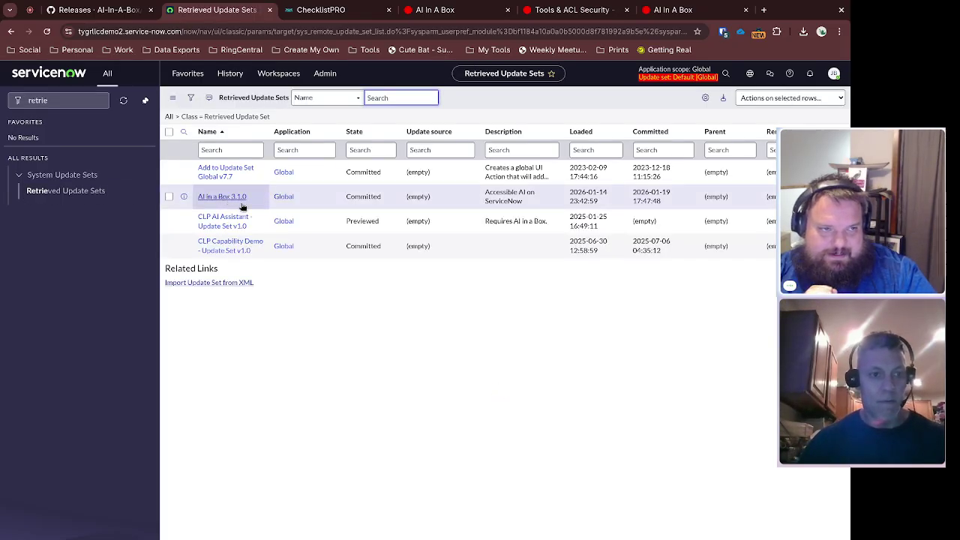
pyautogui.click(209, 282)
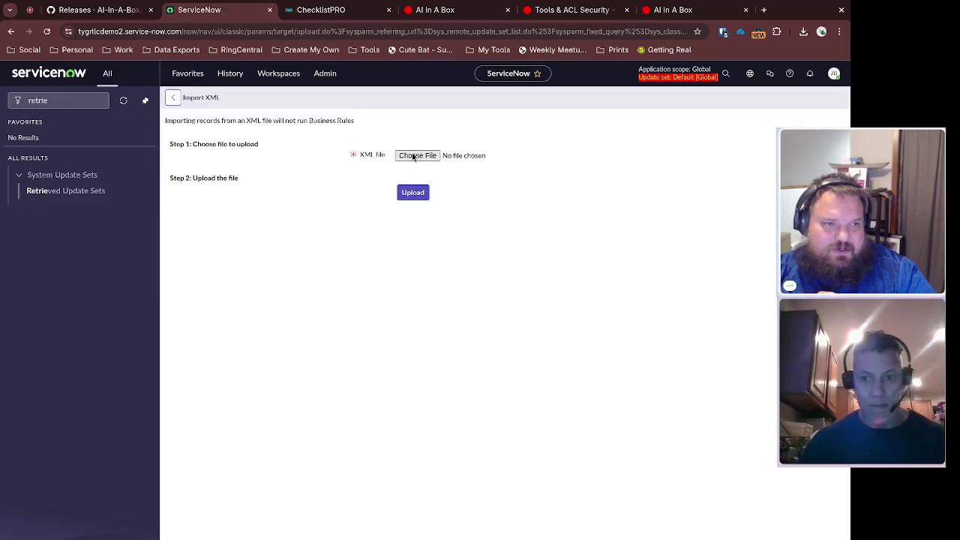
pyautogui.click(414, 157)
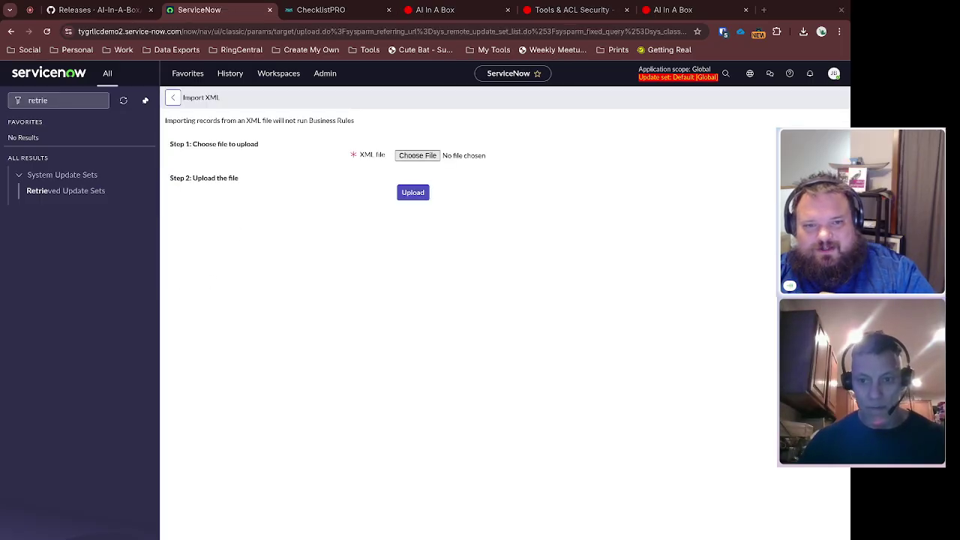
pyautogui.press('Return')
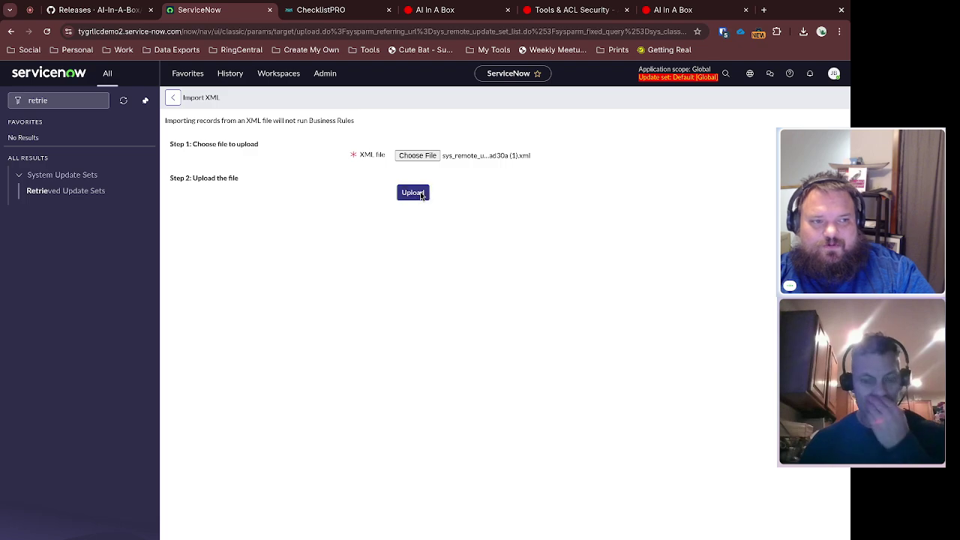
pyautogui.click(421, 194)
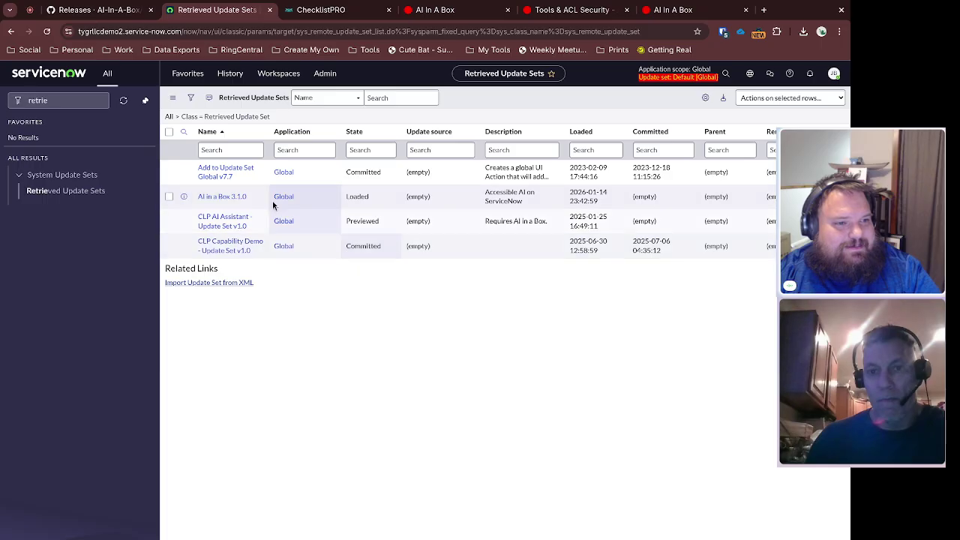
pyautogui.click(203, 197)
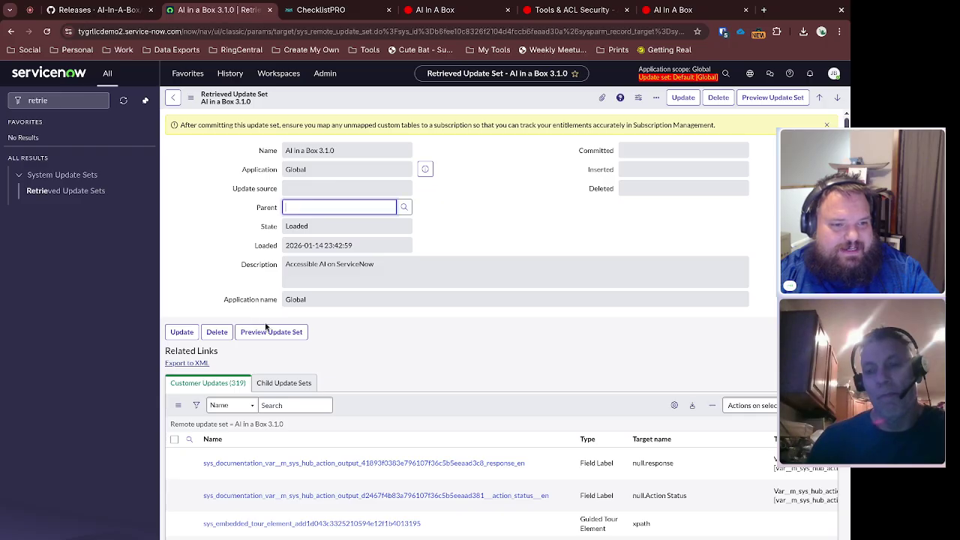
# Step: Preview the AI in a Box 3.1.0 update set and close the results showing 25 problems
pyautogui.click(266, 330)
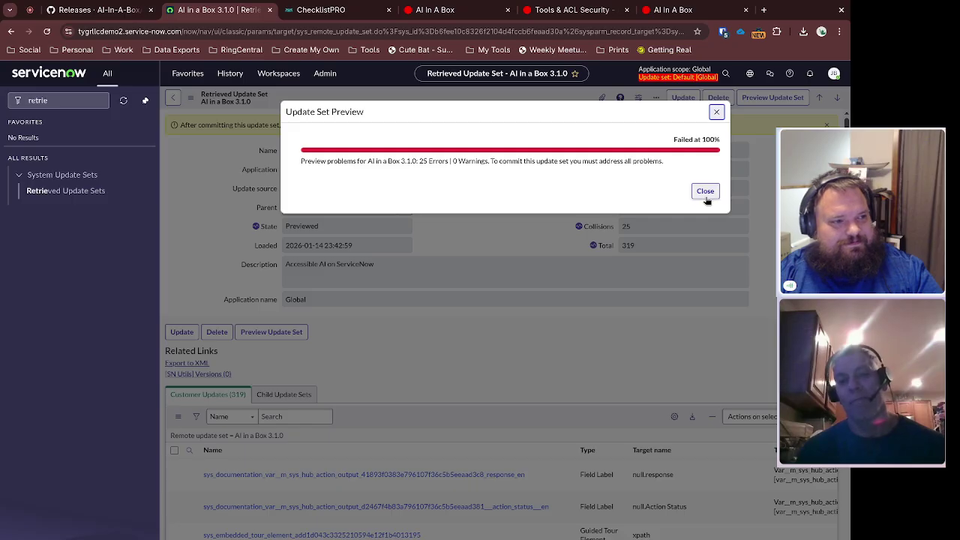
pyautogui.click(705, 191)
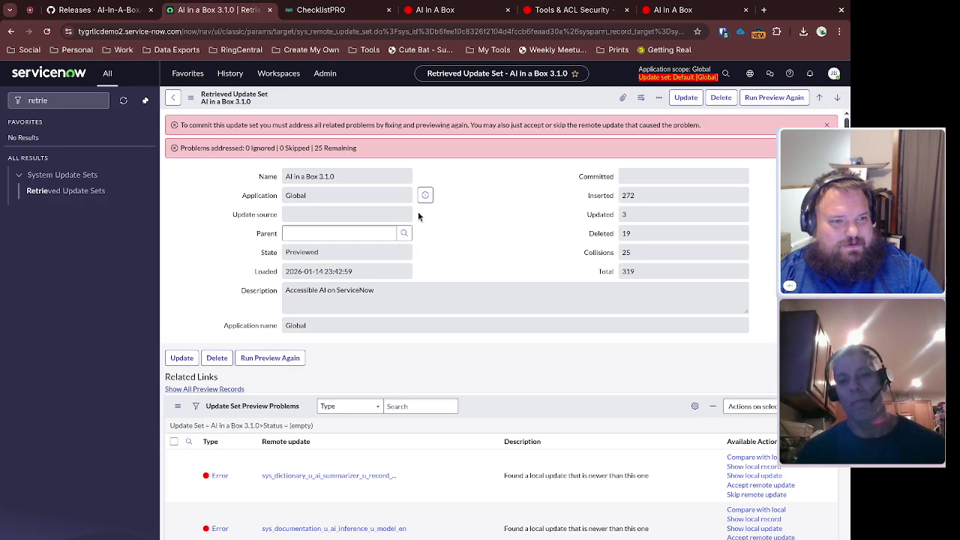
# Step: Select all 25 preview problems and apply Accept remote update to them
pyautogui.scroll(-3, 496, 303)
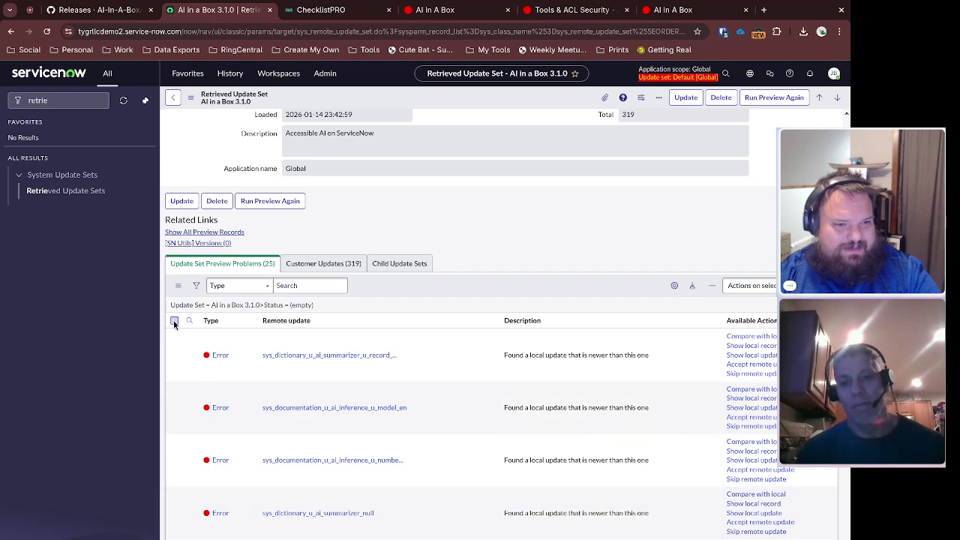
pyautogui.click(175, 321)
pyautogui.scroll(-5, 440, 345)
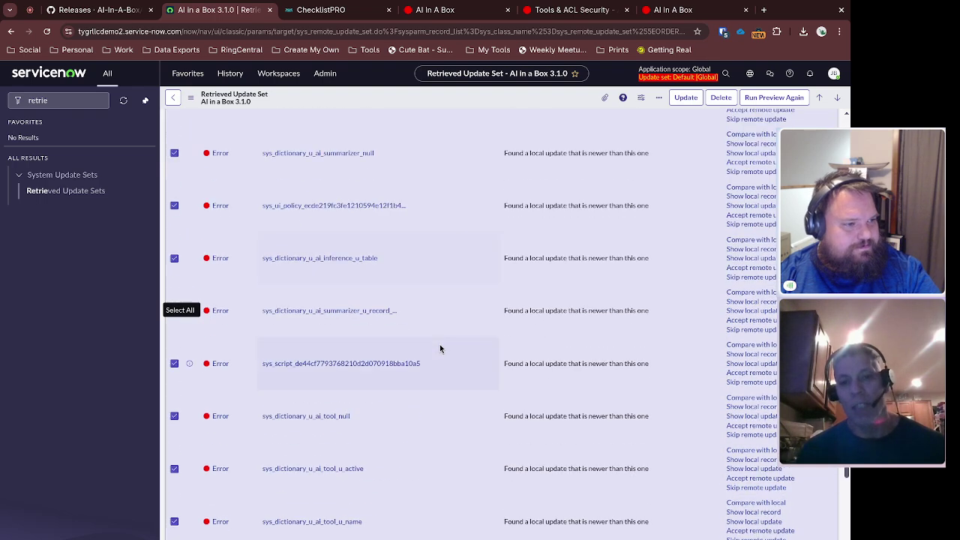
pyautogui.scroll(-5, 439, 348)
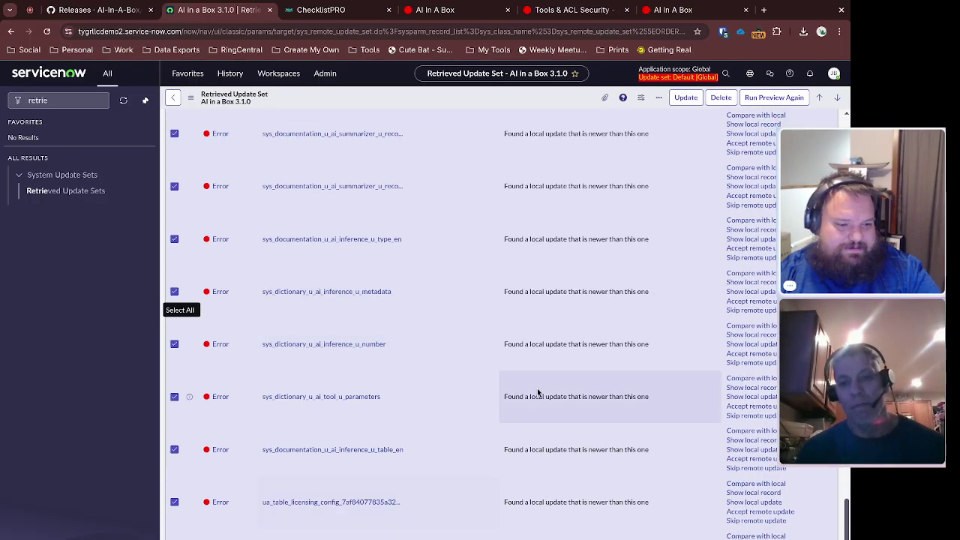
pyautogui.scroll(10, 538, 390)
pyautogui.click(750, 233)
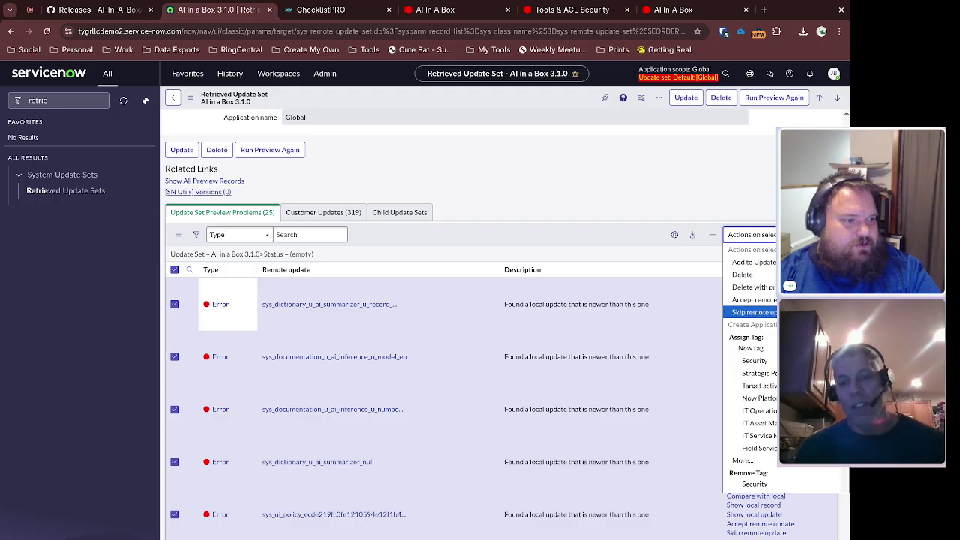
pyautogui.click(756, 300)
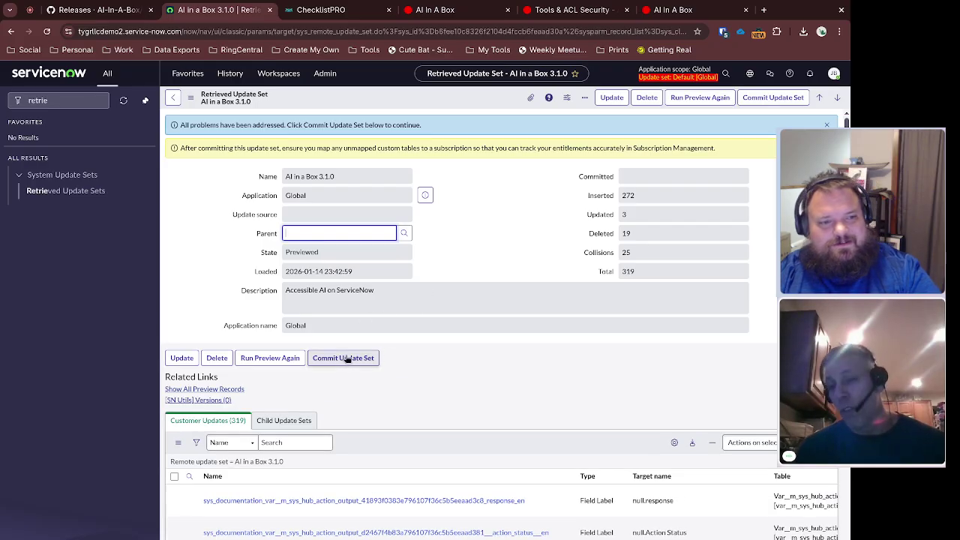
# Step: Commit the update set despite the data-loss warning and close the finished progress dialog
pyautogui.click(343, 359)
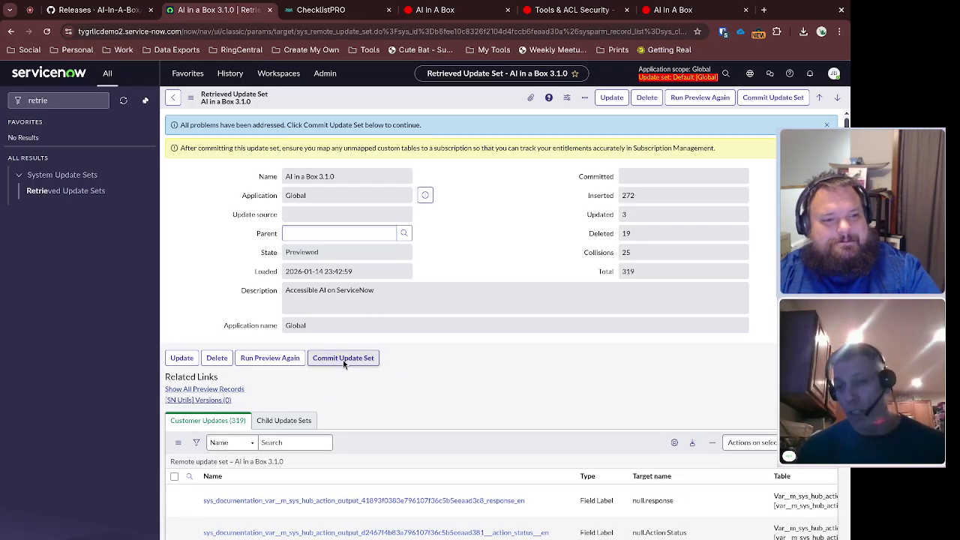
pyautogui.click(606, 235)
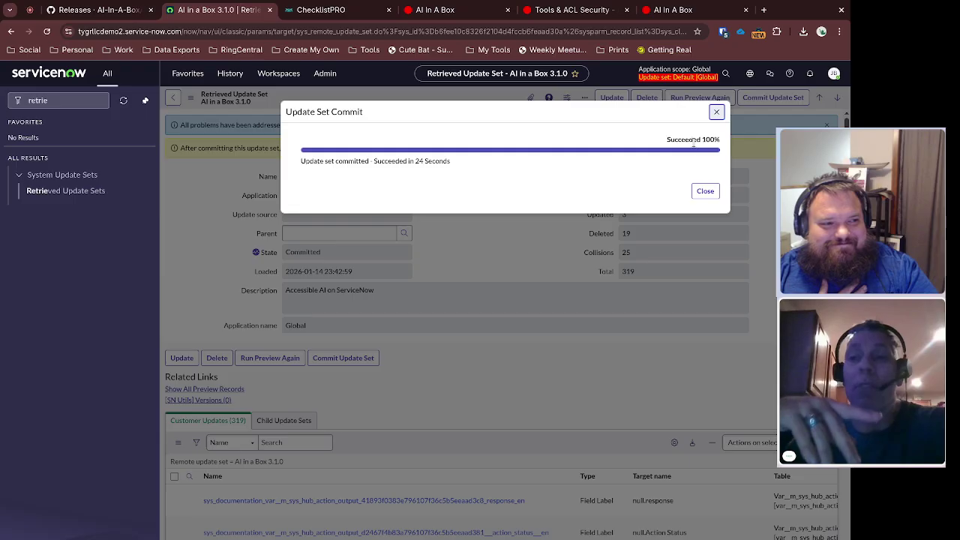
pyautogui.click(702, 189)
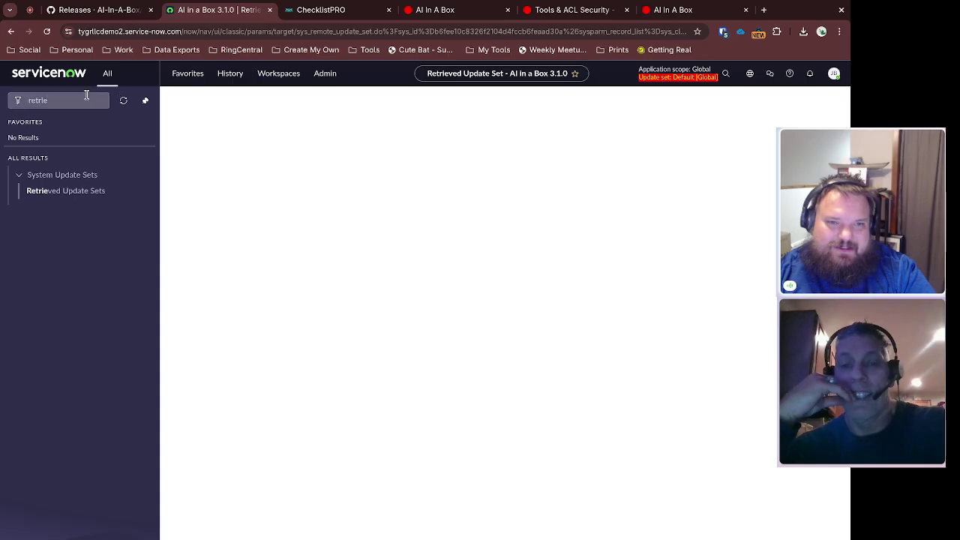
pyautogui.click(73, 98)
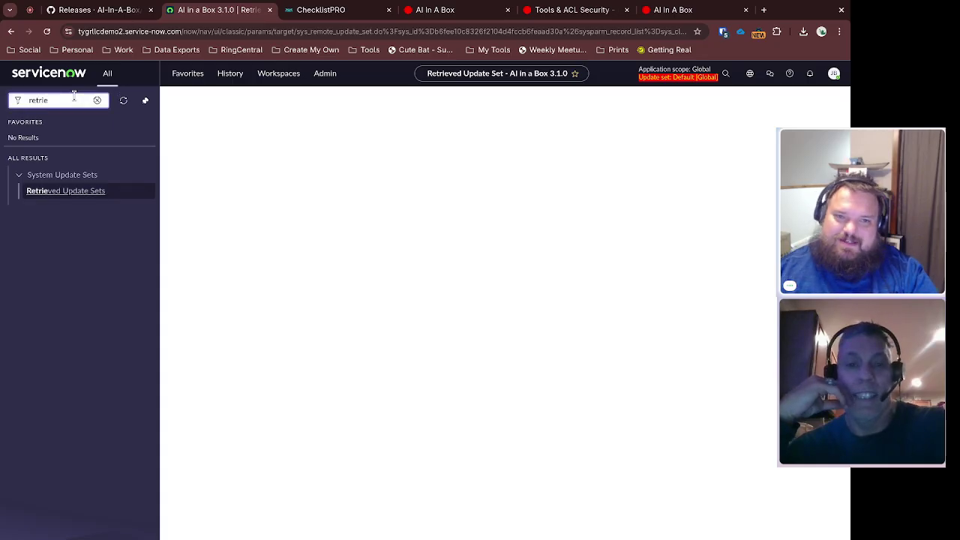
# Step: Open the AI In A Box Command Center, then view the Tools & ACL Security docs
pyautogui.write('command')
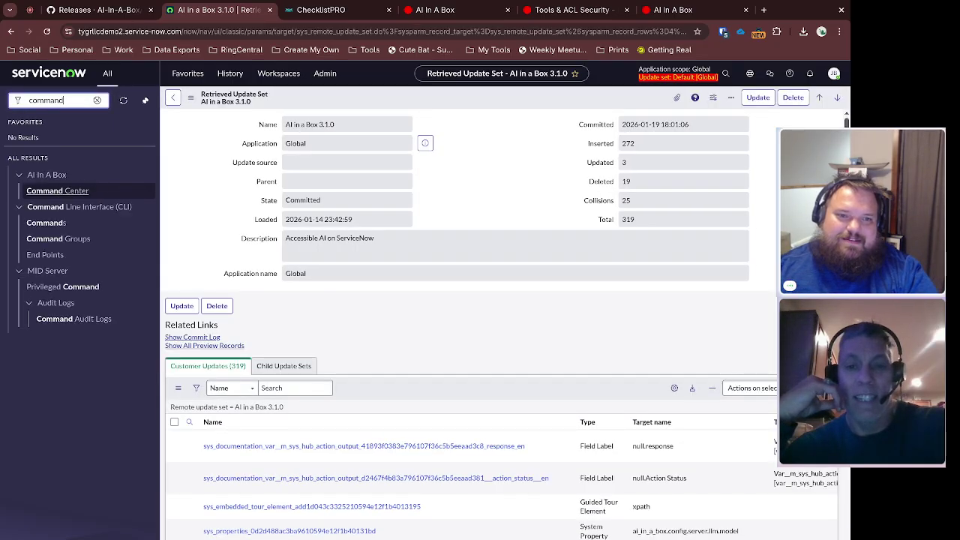
pyautogui.click(55, 193)
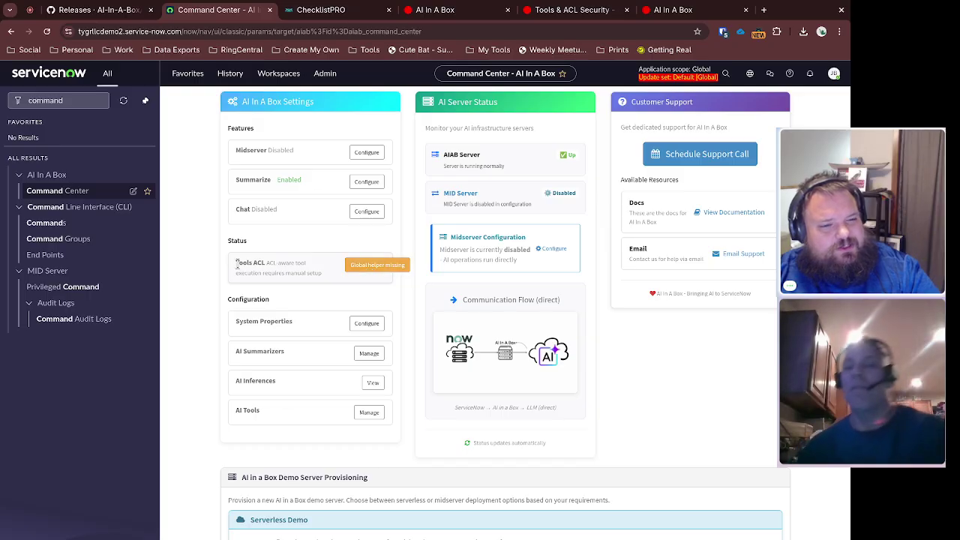
pyautogui.moveTo(236, 262); pyautogui.dragTo(264, 264)
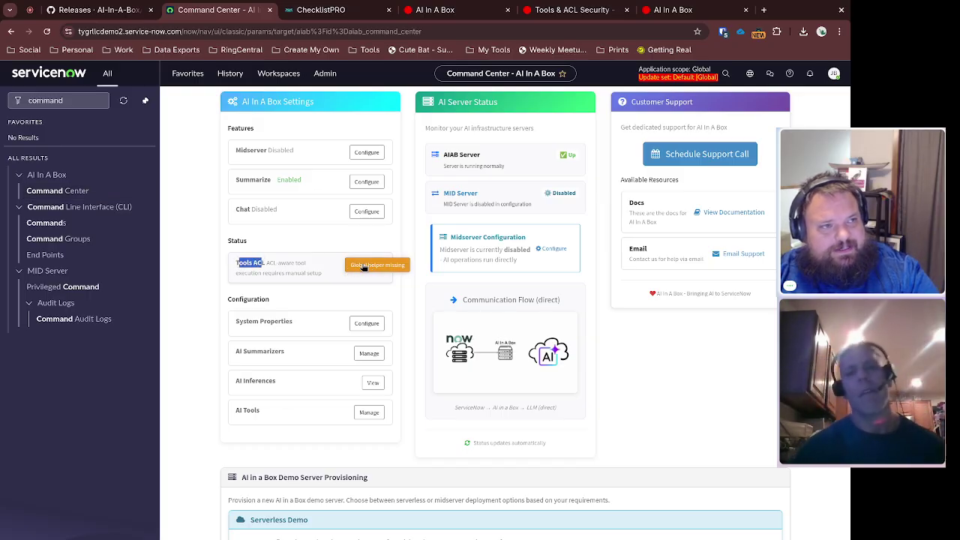
pyautogui.click(565, 12)
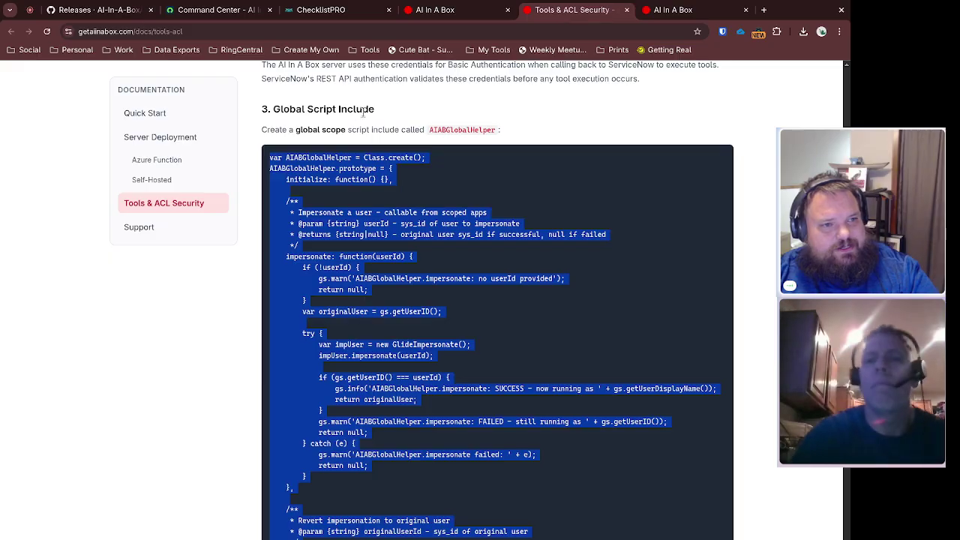
# Step: Copy the full AIABGlobalHelper global script include code from the docs
pyautogui.scroll(15, 364, 112)
pyautogui.scroll(-7, 365, 117)
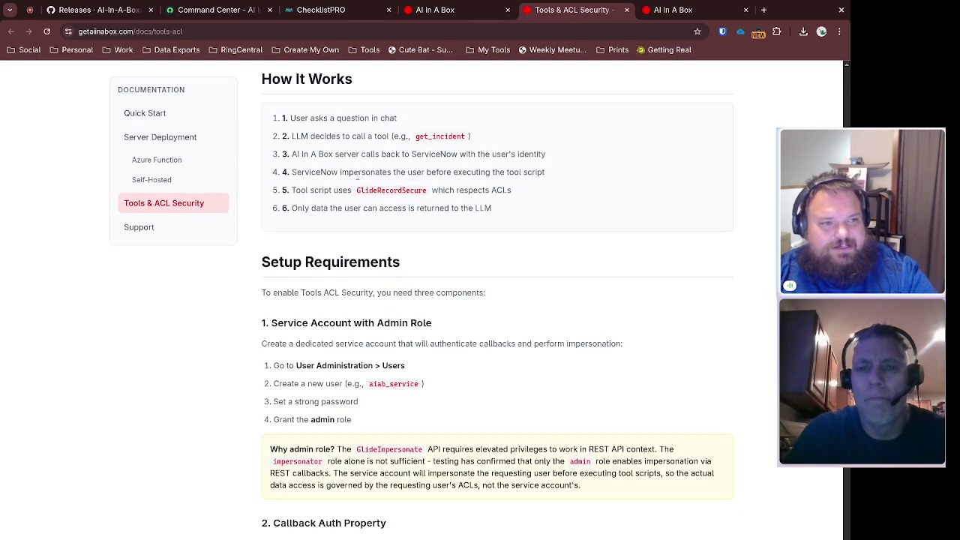
pyautogui.scroll(-3, 358, 173)
pyautogui.scroll(-2, 359, 217)
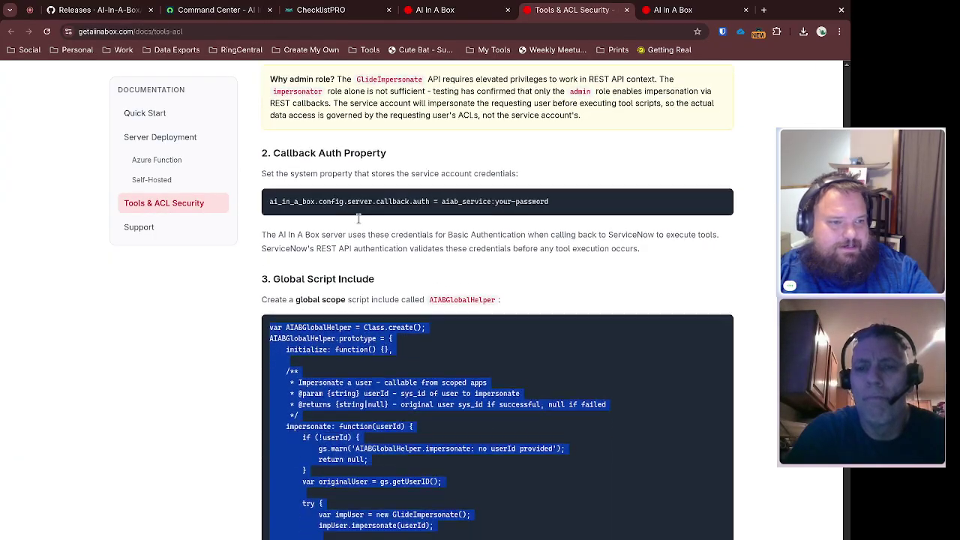
pyautogui.click(274, 288)
pyautogui.moveTo(269, 279); pyautogui.dragTo(293, 404)
pyautogui.scroll(-5, 296, 360)
pyautogui.rightClick(294, 404)
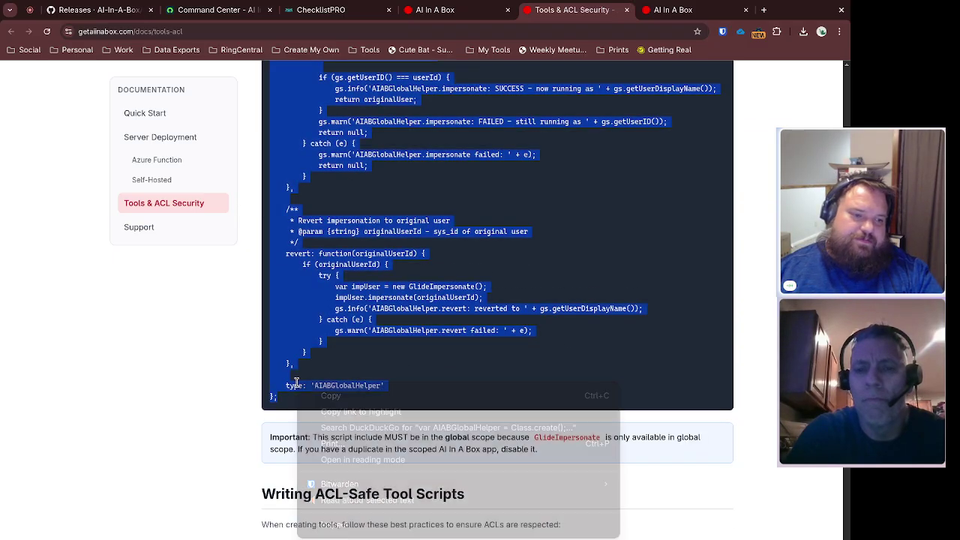
pyautogui.click(323, 395)
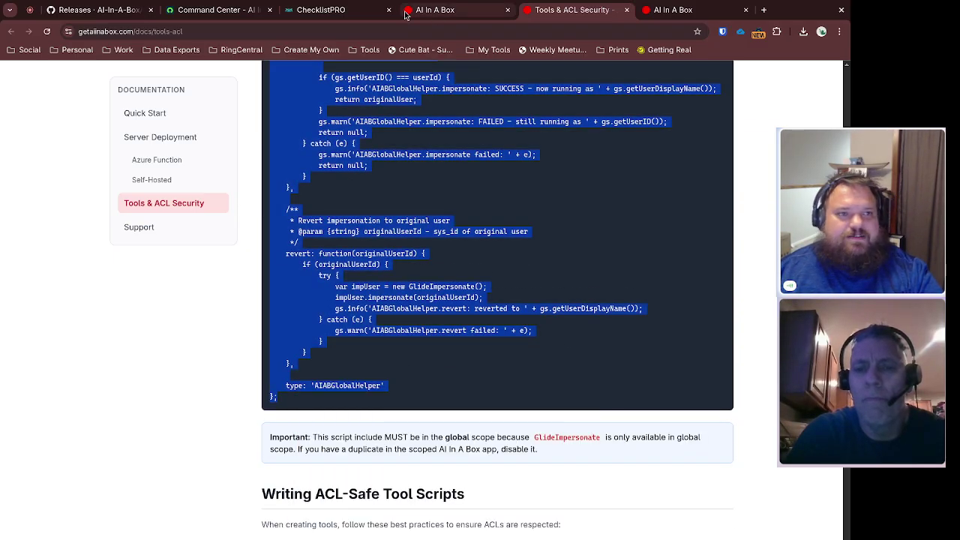
pyautogui.click(199, 10)
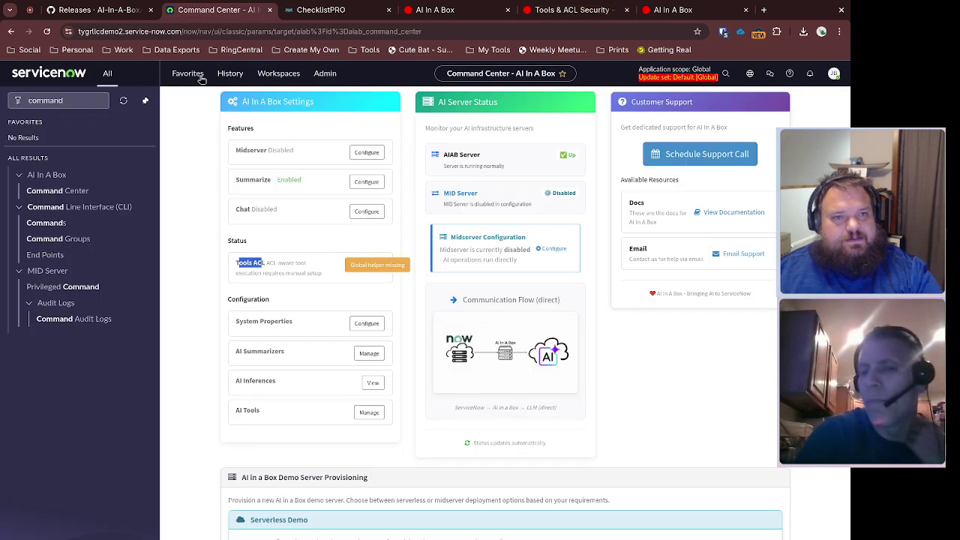
# Step: In a duplicate tab, start a new script include via /si and paste the helper script
pyautogui.rightClick(233, 16)
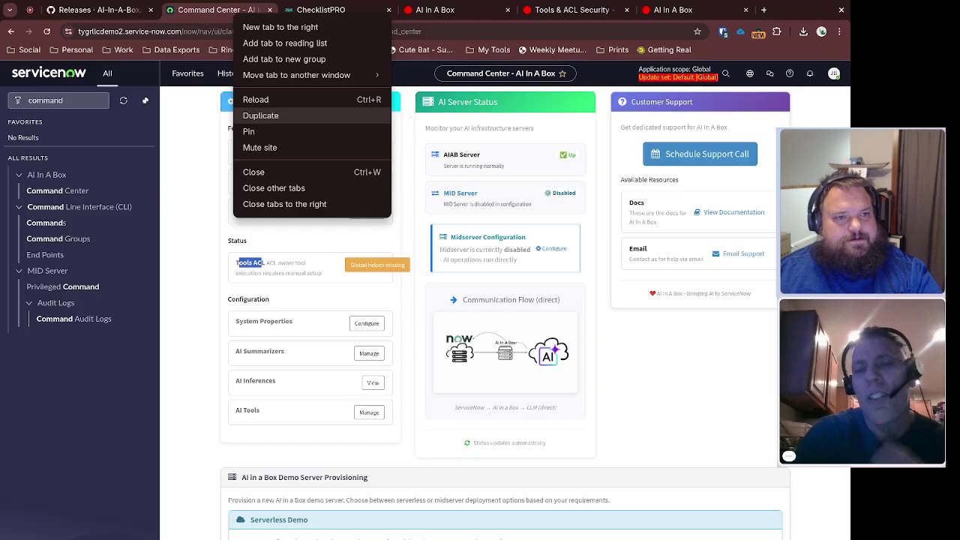
pyautogui.click(260, 115)
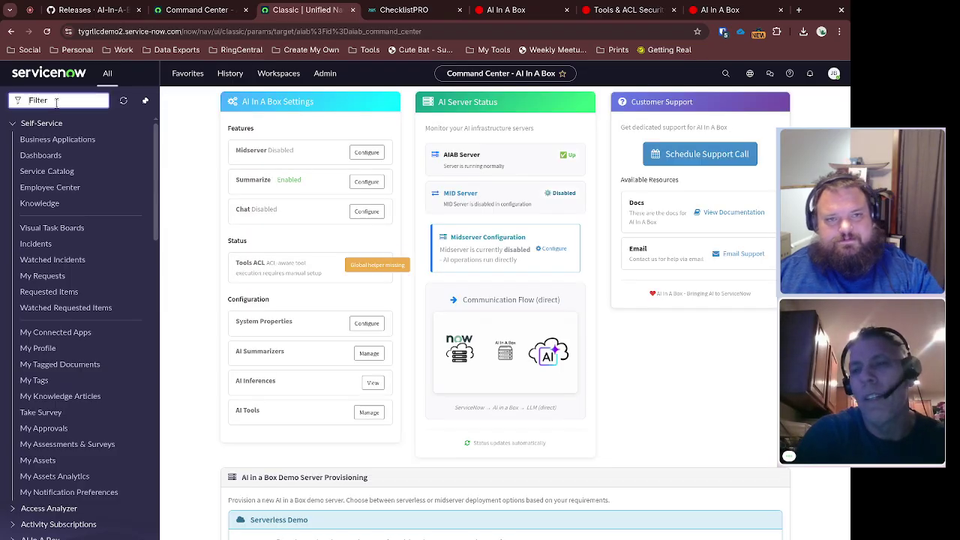
pyautogui.write('/si')
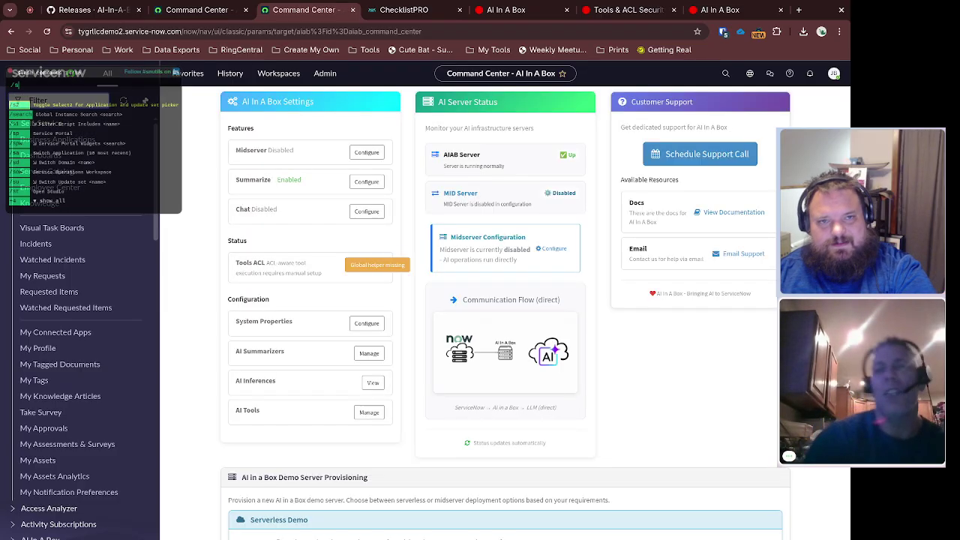
pyautogui.press('Return')
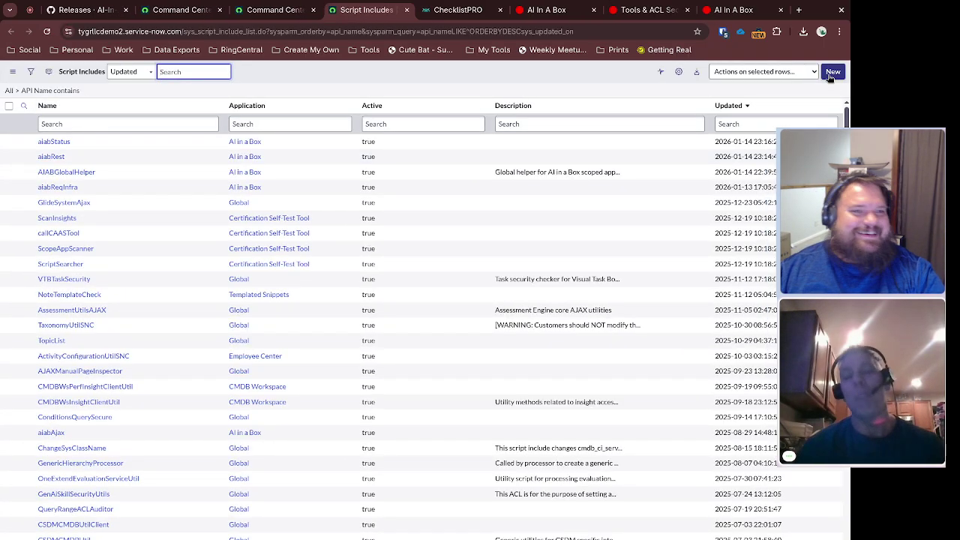
pyautogui.click(830, 74)
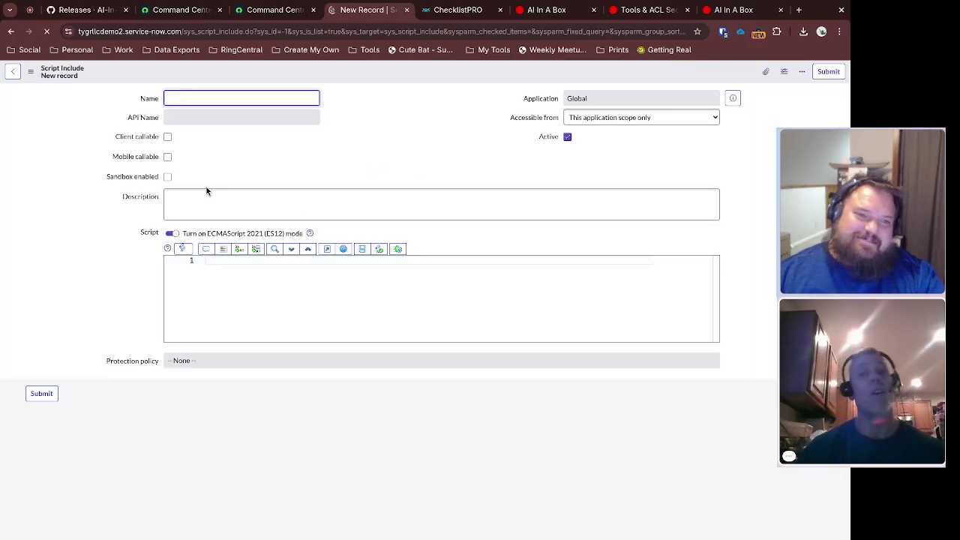
pyautogui.click(235, 280)
pyautogui.hotkey('ctrl', 'v')
# Step: Name it AIABGlobalHelper, make it accessible from all application scopes, and save
pyautogui.doubleClick(288, 318)
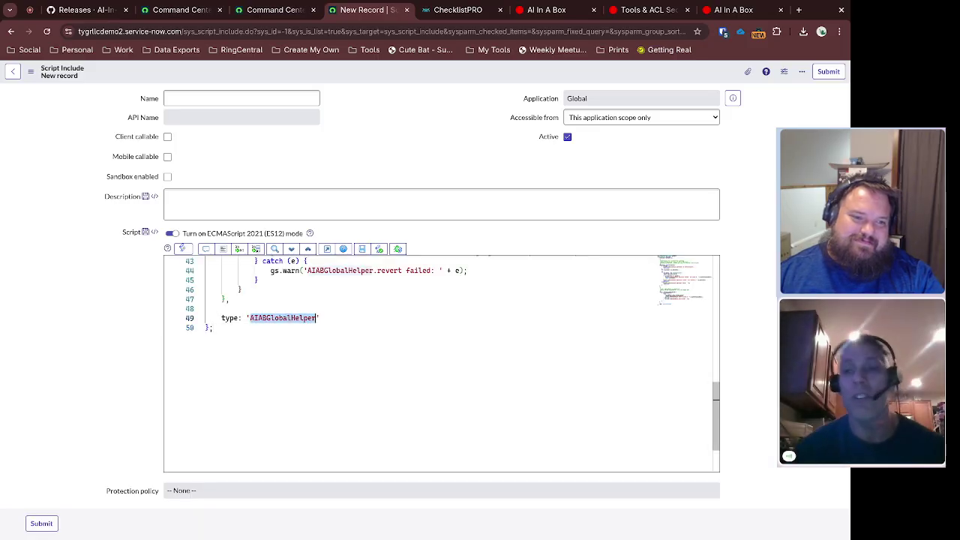
pyautogui.hotkey('ctrl', 'c')
pyautogui.click(245, 97)
pyautogui.hotkey('ctrl', 'v')
pyautogui.press('Tab')
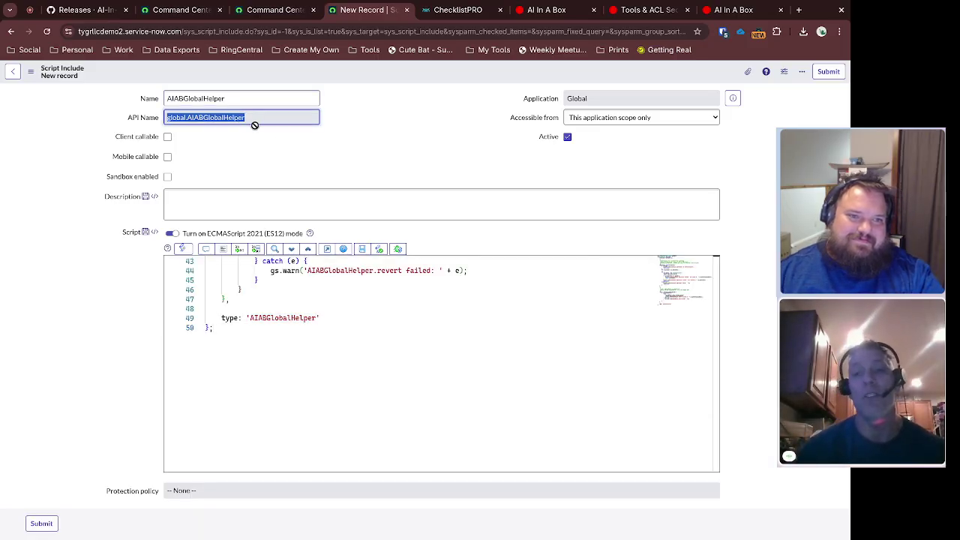
pyautogui.click(643, 118)
pyautogui.click(630, 132)
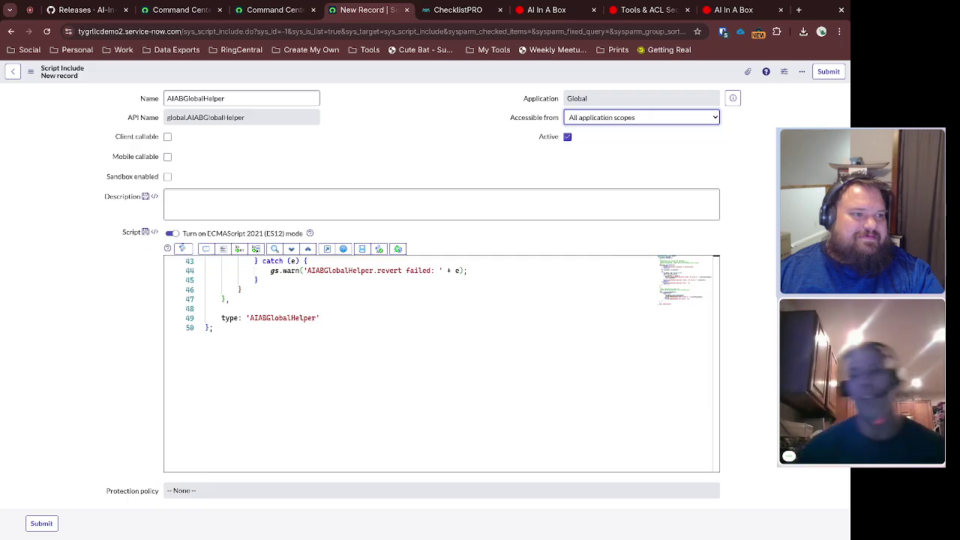
pyautogui.rightClick(436, 75)
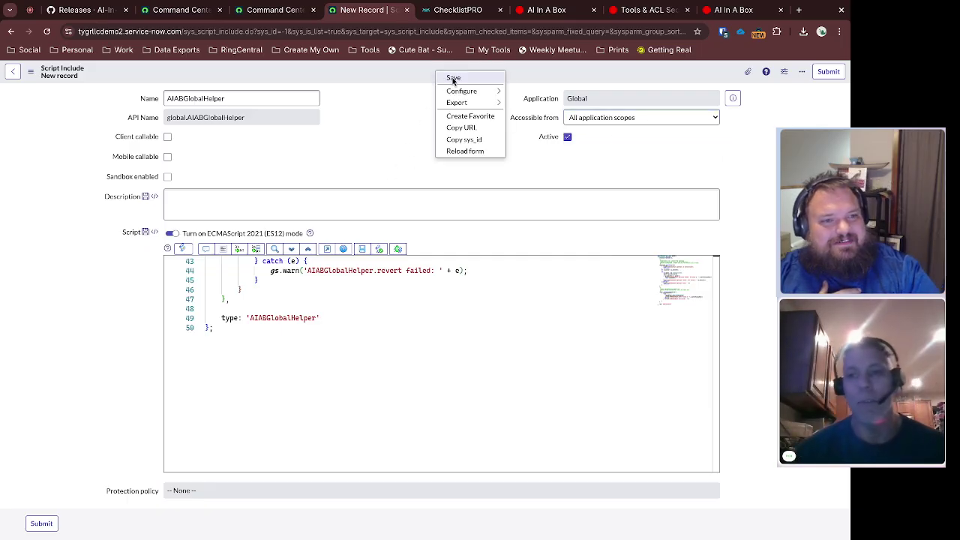
pyautogui.click(453, 78)
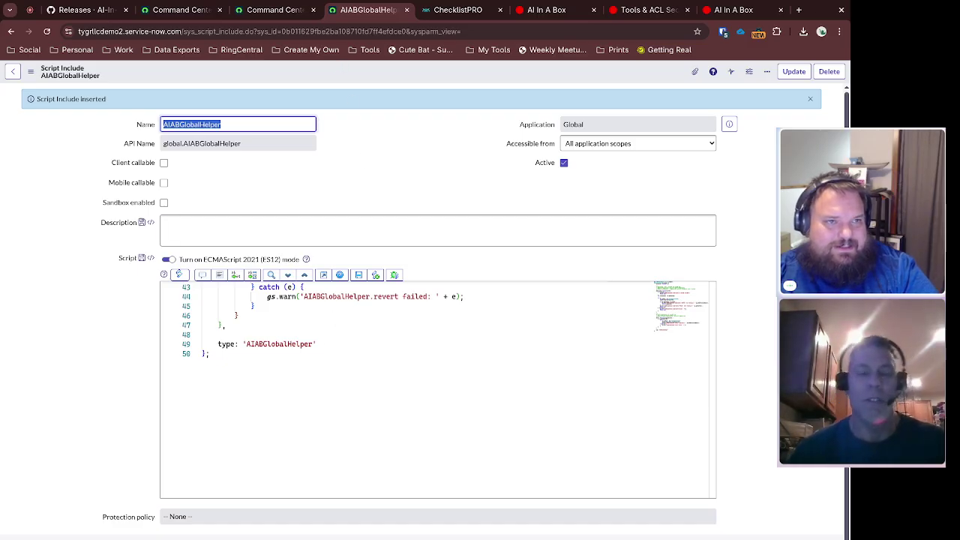
pyautogui.click(277, 10)
# Step: Refresh the Command Center status, then open the docs for the 'Service user not found' badge
pyautogui.click(367, 183)
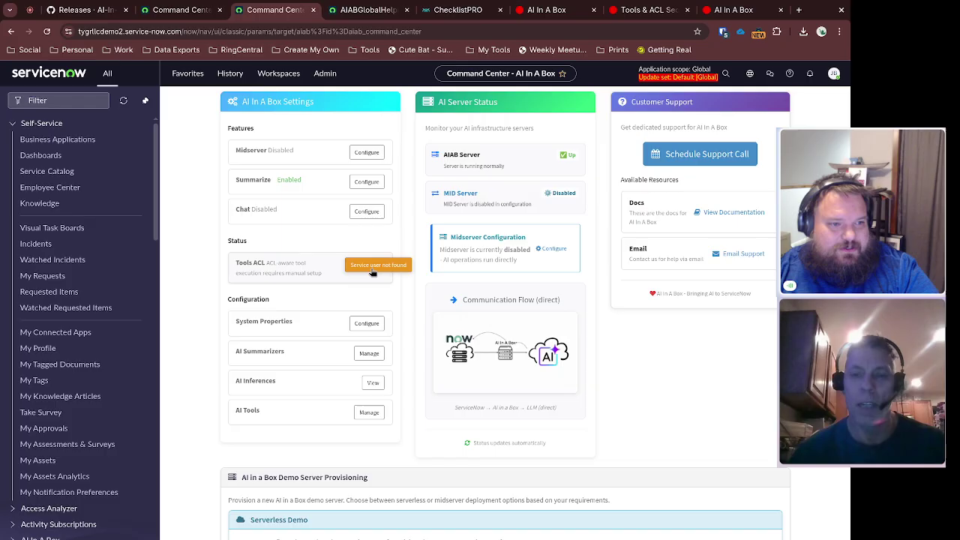
pyautogui.click(372, 267)
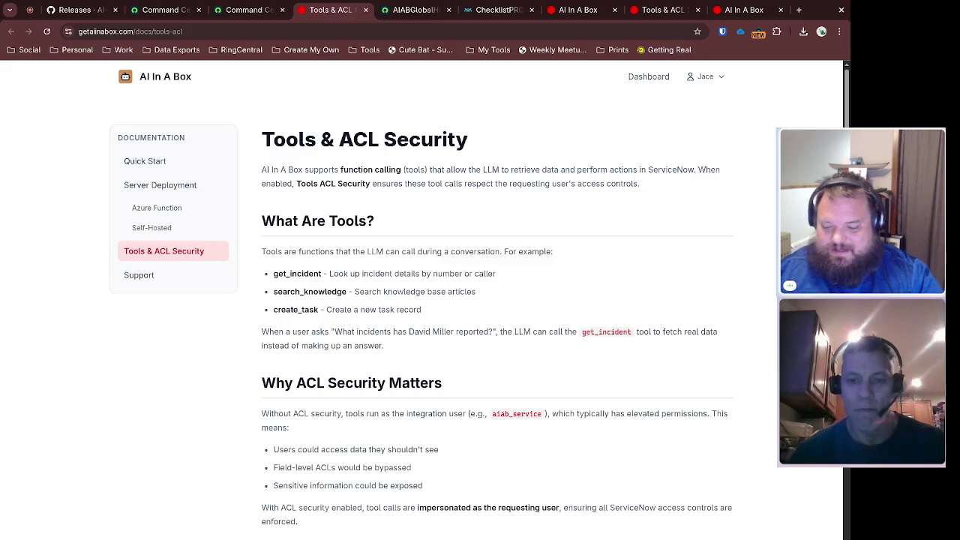
# Step: Search the AI In A Box docs for 'service' and highlight the integration user wording
pyautogui.hotkey('ctrl', 'f')
pyautogui.write('service')
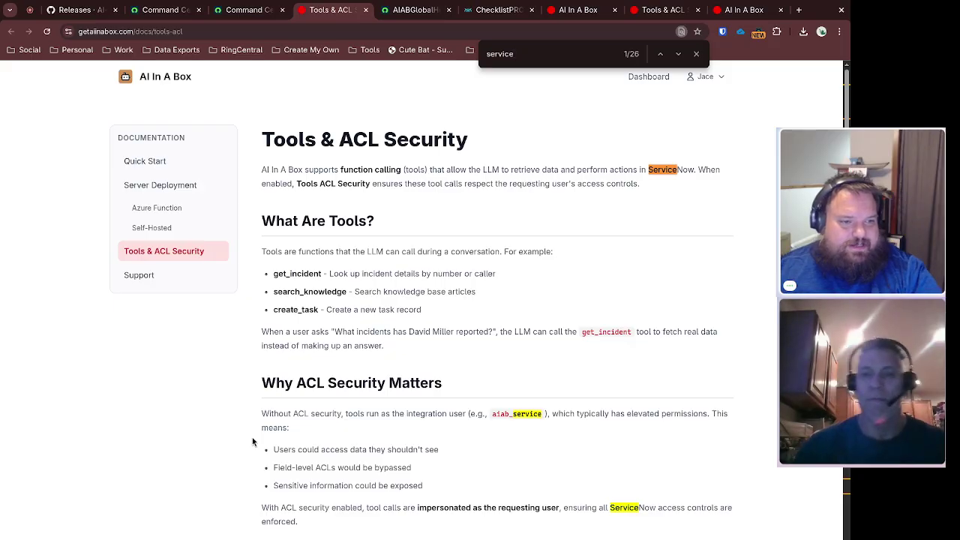
pyautogui.scroll(-1, 344, 374)
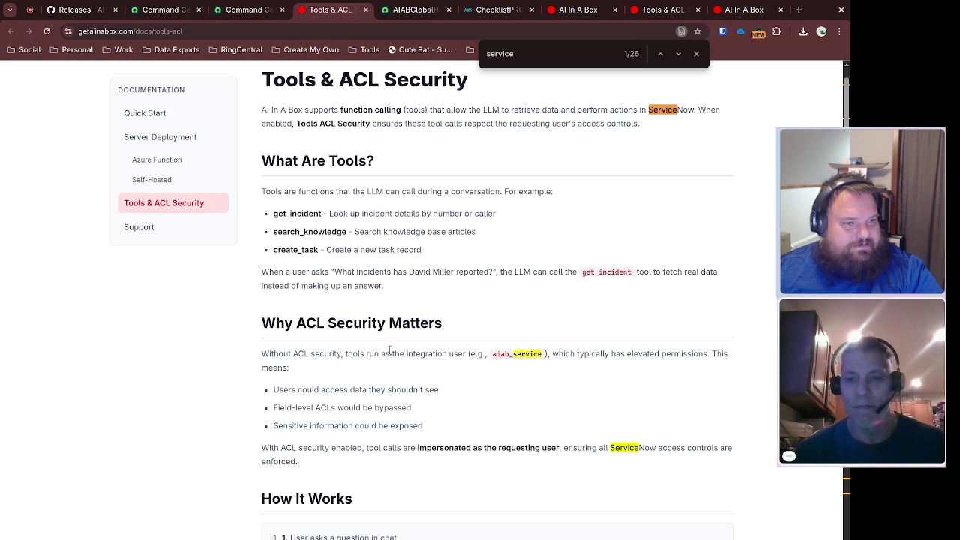
pyautogui.moveTo(425, 354); pyautogui.dragTo(464, 353)
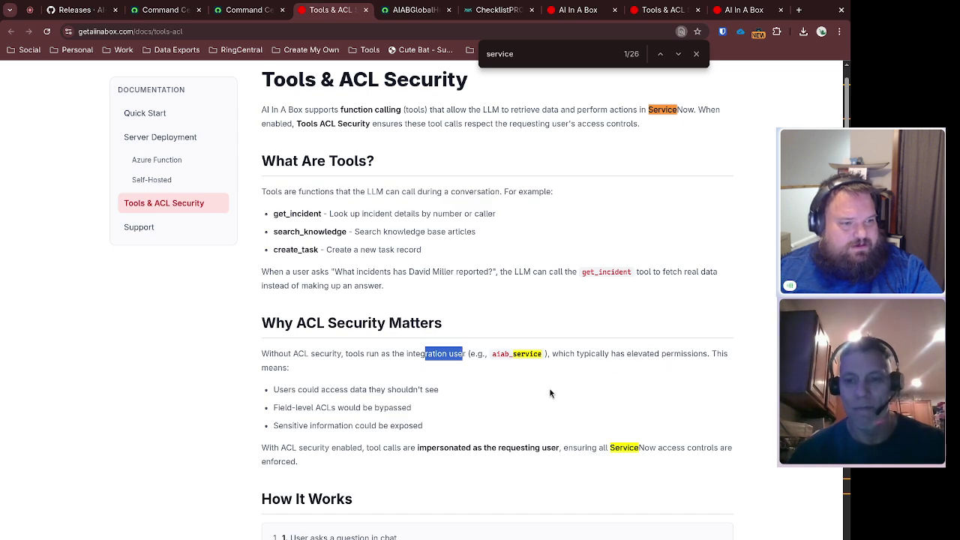
# Step: Select the callback auth property name and example credentials in Setup Requirements, then return to Command Center
pyautogui.scroll(-4, 550, 393)
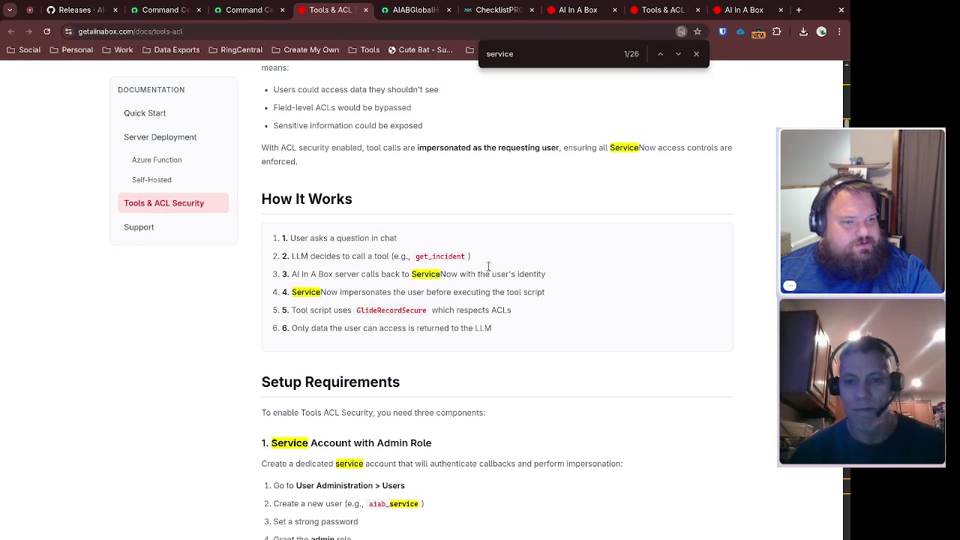
pyautogui.scroll(-2, 488, 266)
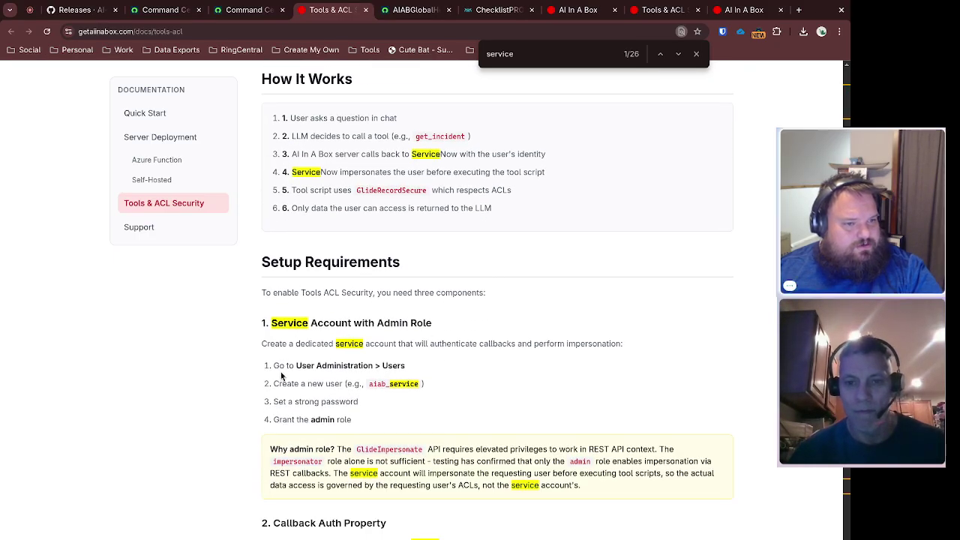
pyautogui.scroll(-1, 283, 377)
pyautogui.scroll(-2, 358, 384)
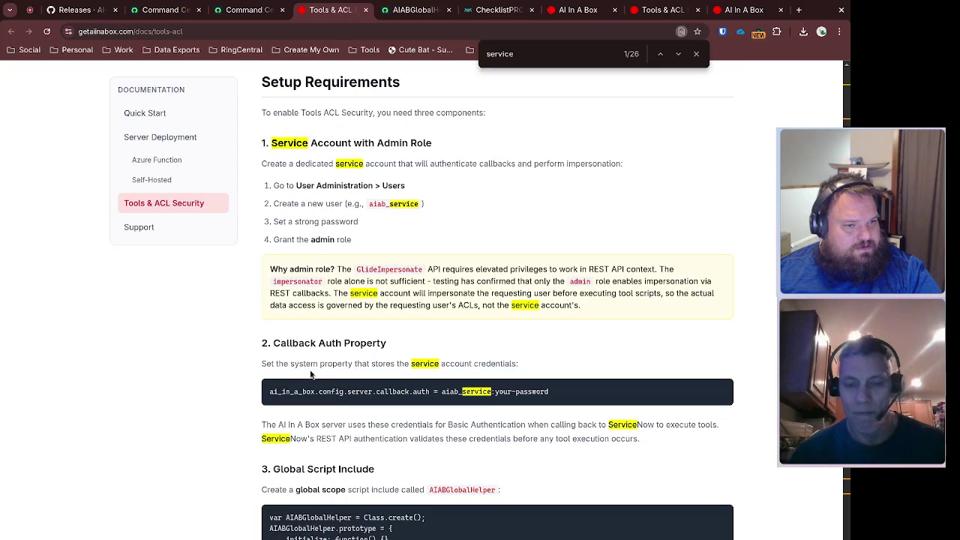
pyautogui.moveTo(267, 396); pyautogui.dragTo(429, 405)
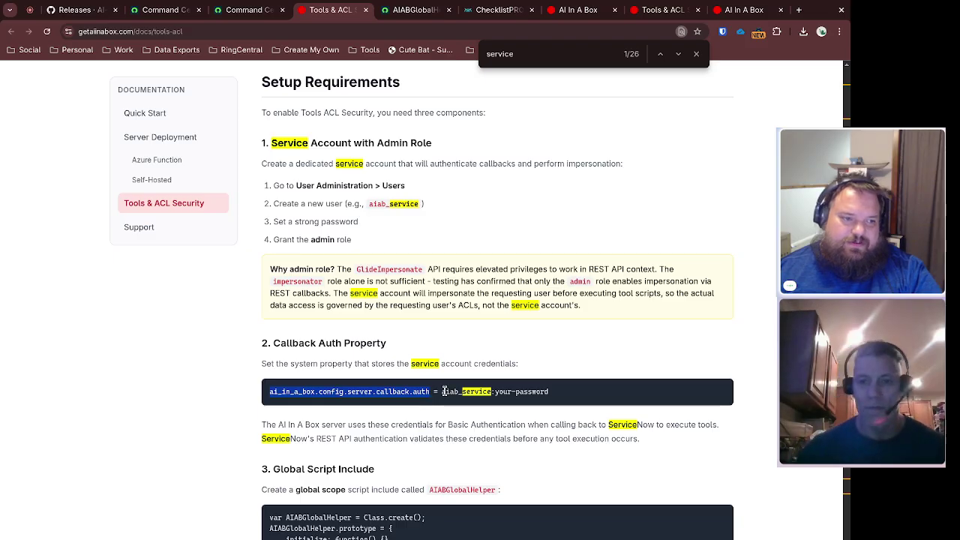
pyautogui.click(445, 391)
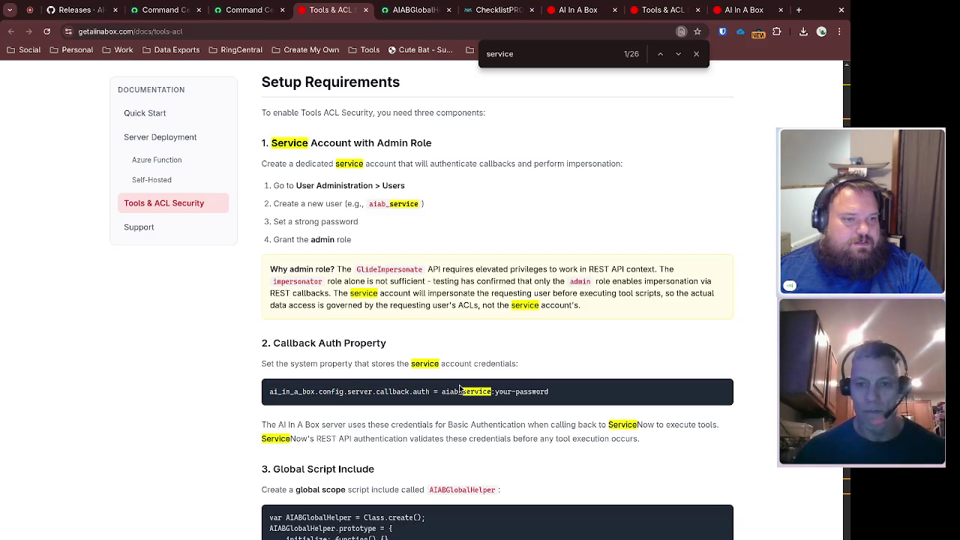
pyautogui.moveTo(442, 391); pyautogui.dragTo(551, 400)
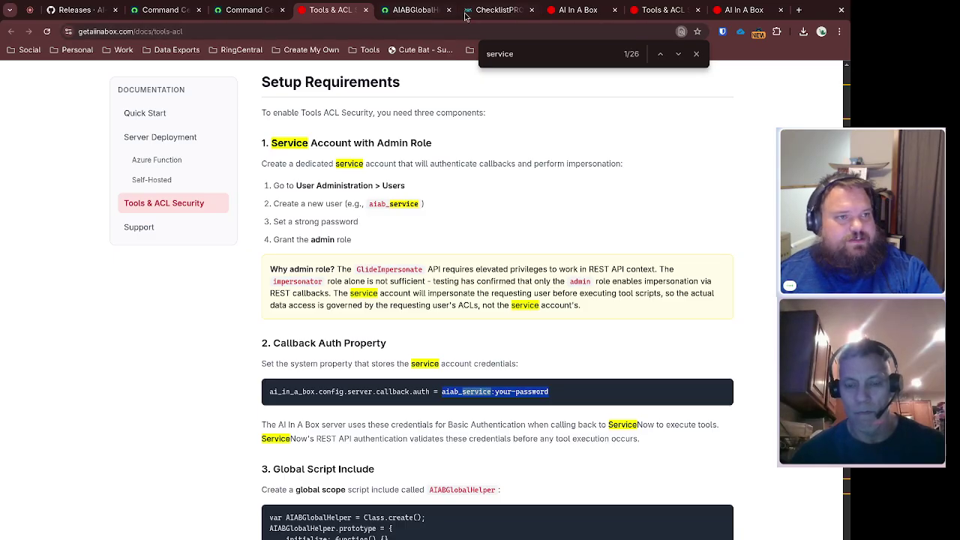
pyautogui.click(252, 12)
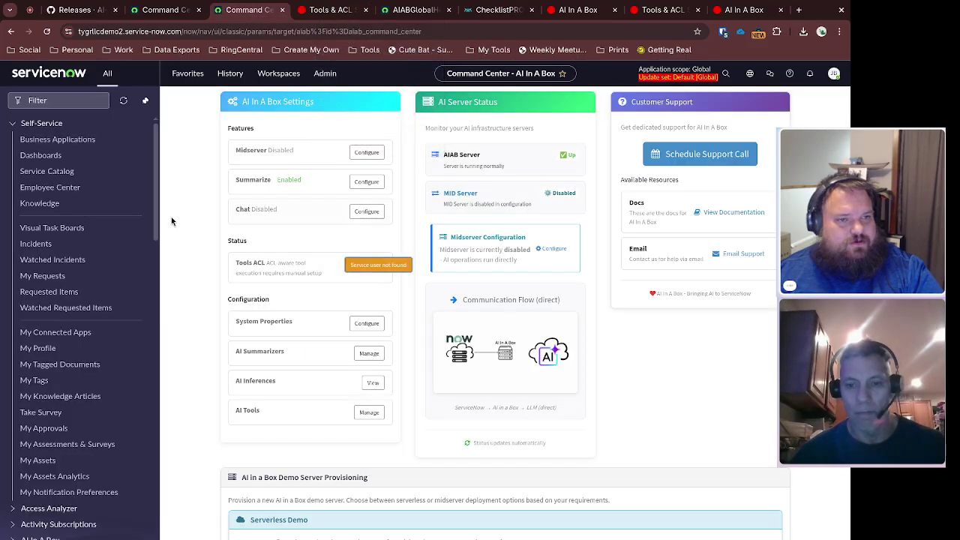
# Step: Create and save user aiab_service with first name 'aiab' and last name 'service account'
pyautogui.write('/u')
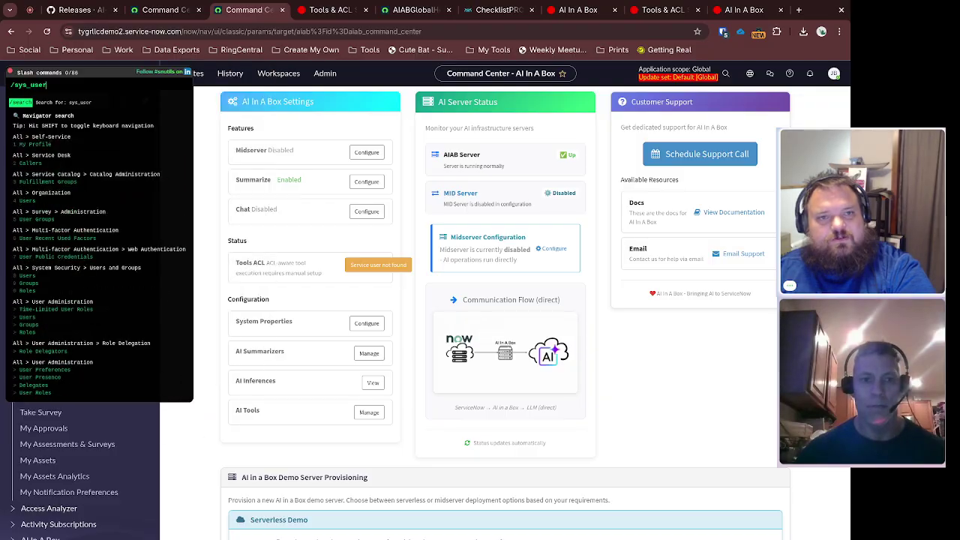
pyautogui.press('Return')
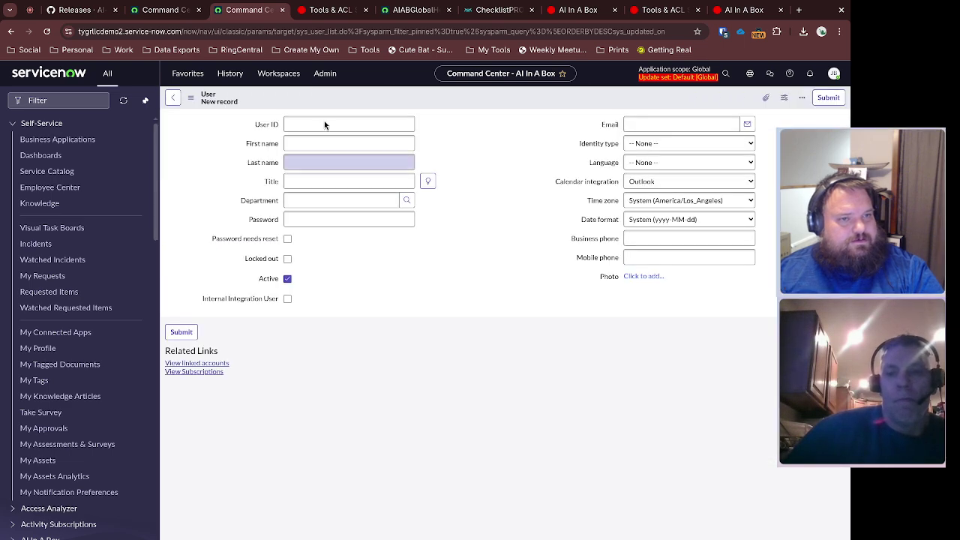
pyautogui.click(325, 144)
pyautogui.write('ai')
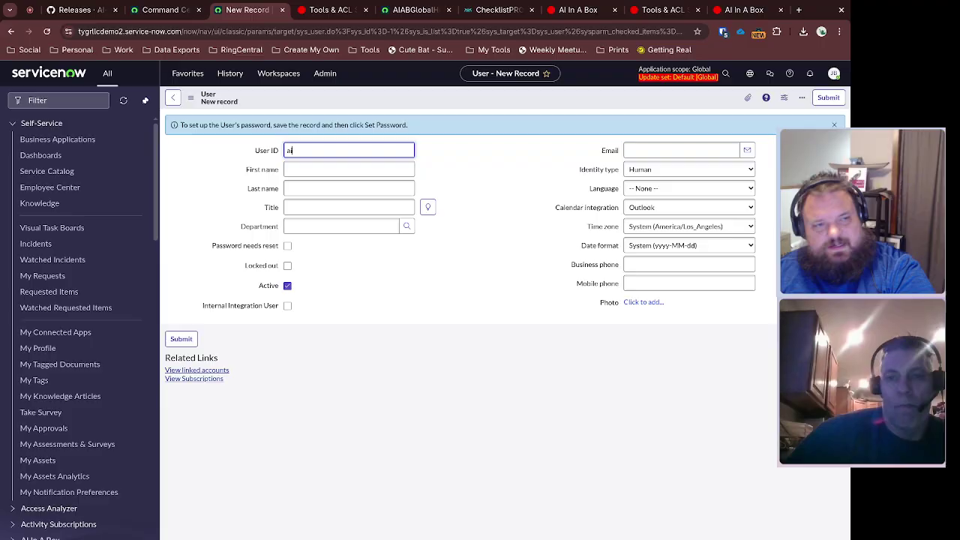
pyautogui.write('a')
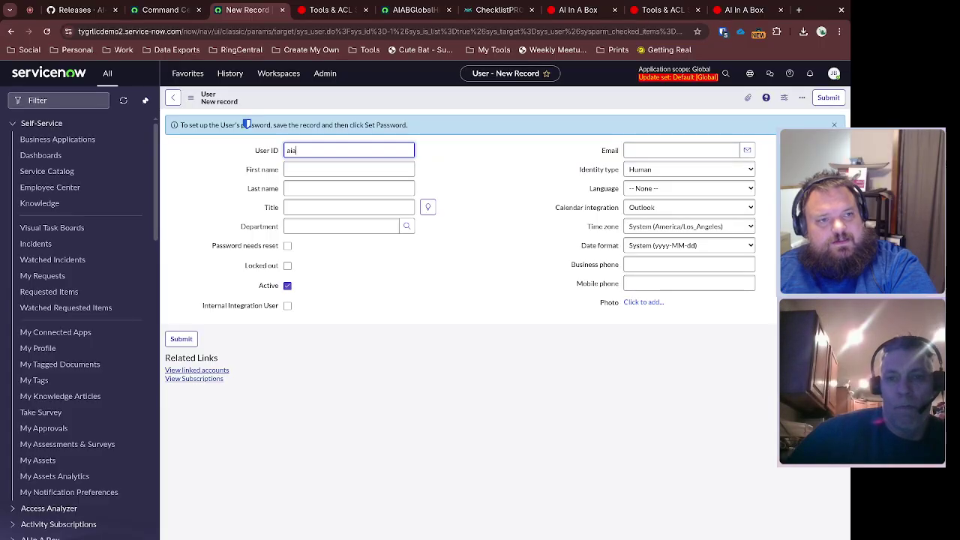
pyautogui.write('b ')
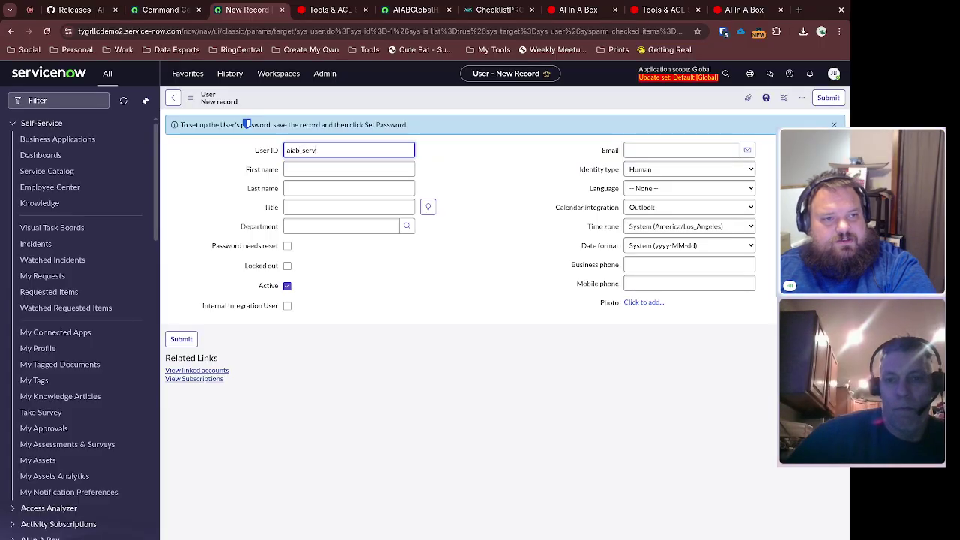
pyautogui.write('service')
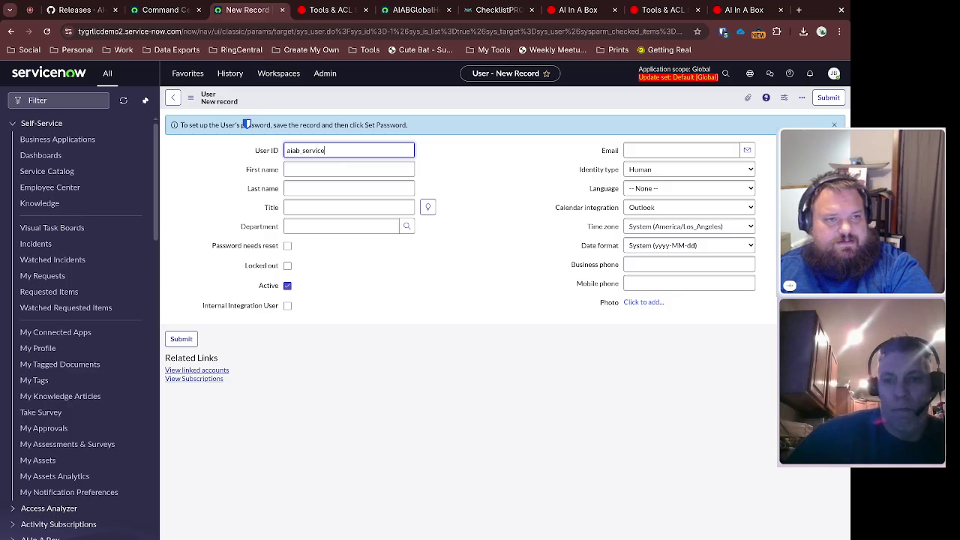
pyautogui.press('Tab')
pyautogui.write('aiab')
pyautogui.press('Tab')
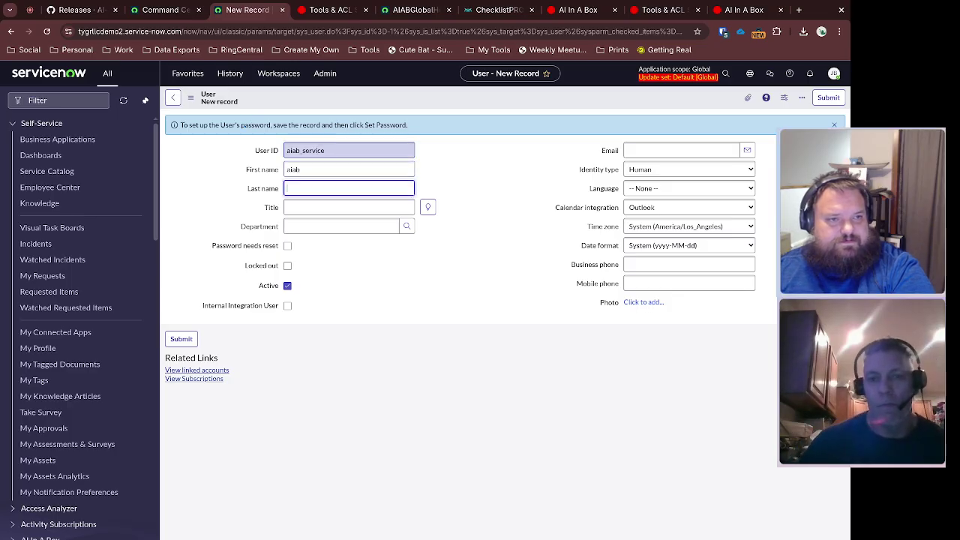
pyautogui.write('service account')
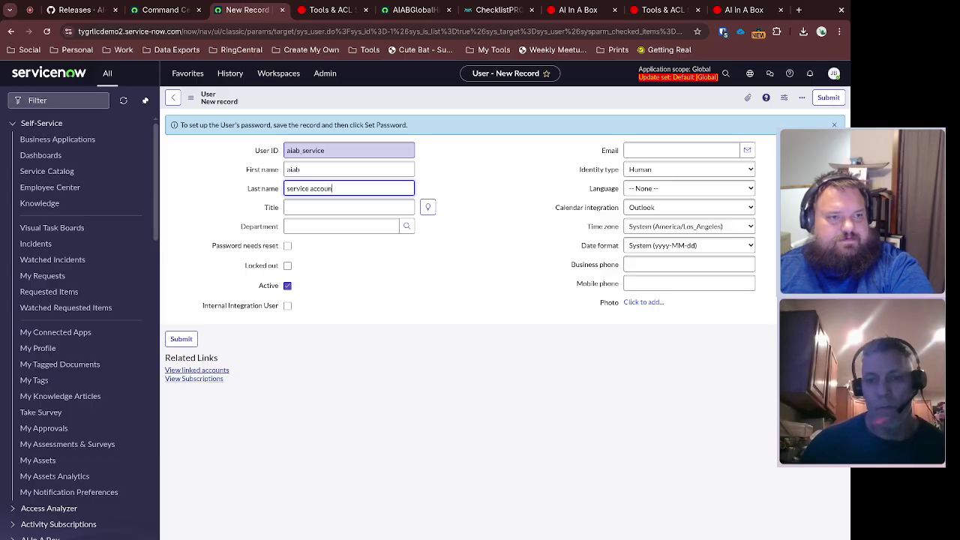
pyautogui.press('Tab')
pyautogui.rightClick(563, 102)
pyautogui.click(570, 105)
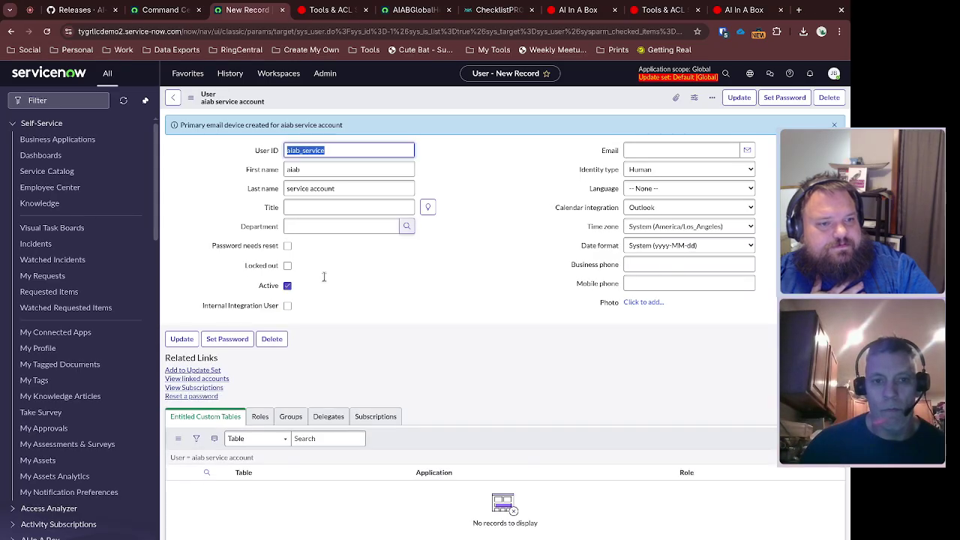
# Step: Grant the new aiab_service user the admin and impersonator roles
pyautogui.click(260, 428)
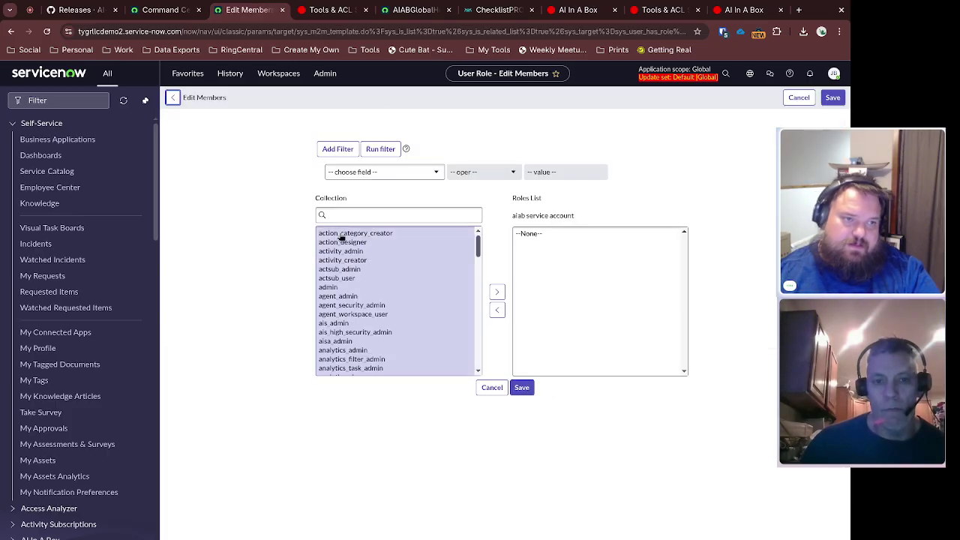
pyautogui.doubleClick(342, 289)
pyautogui.click(364, 221)
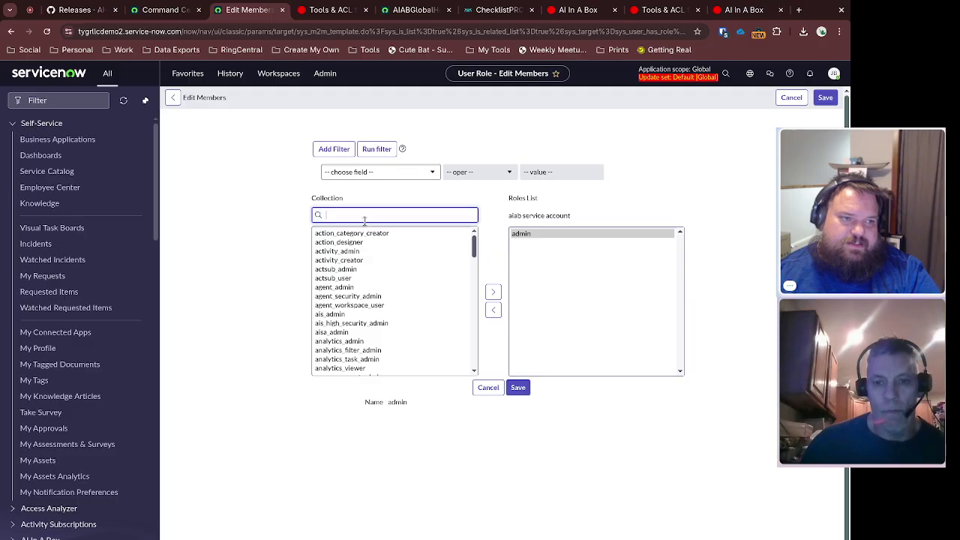
pyautogui.write('imper')
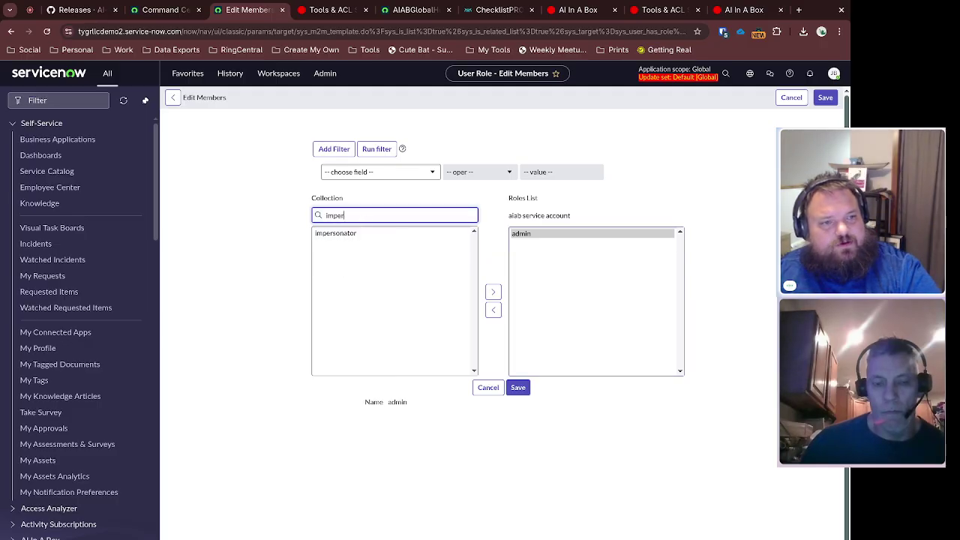
pyautogui.doubleClick(340, 240)
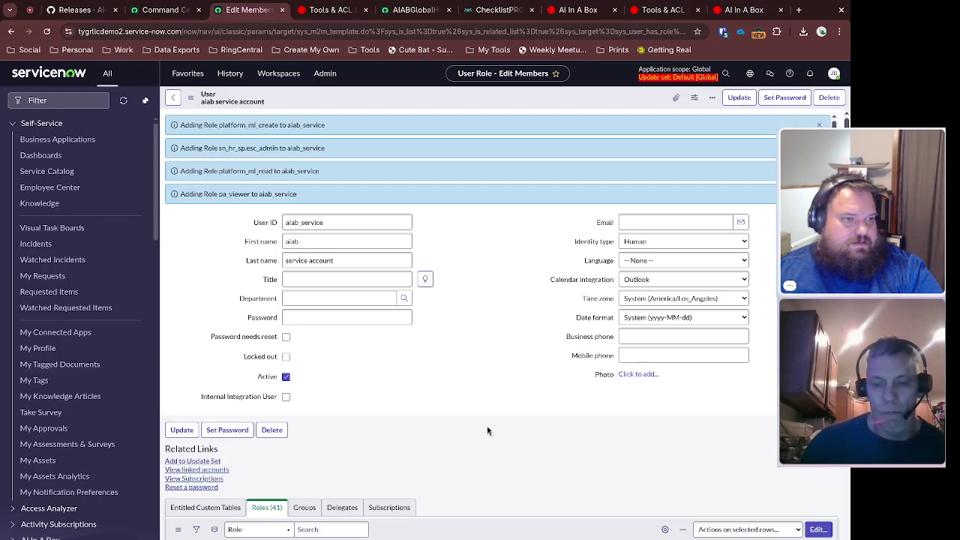
# Step: Open the Users list showing aiab_service with the SN Utils /list command
pyautogui.click(453, 464)
pyautogui.write('/list')
pyautogui.press('Return')
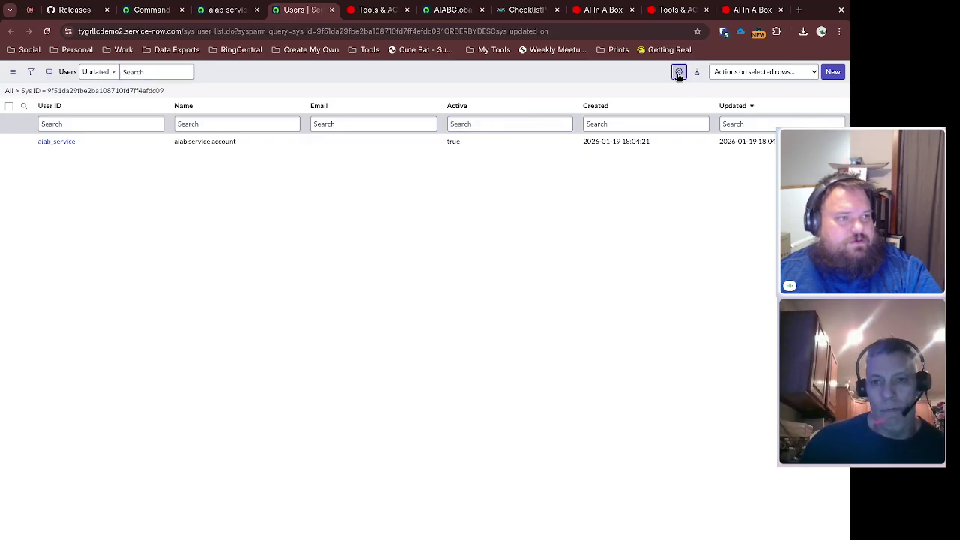
# Step: Move Password from Available to Selected in the Users list column settings and apply
pyautogui.click(678, 73)
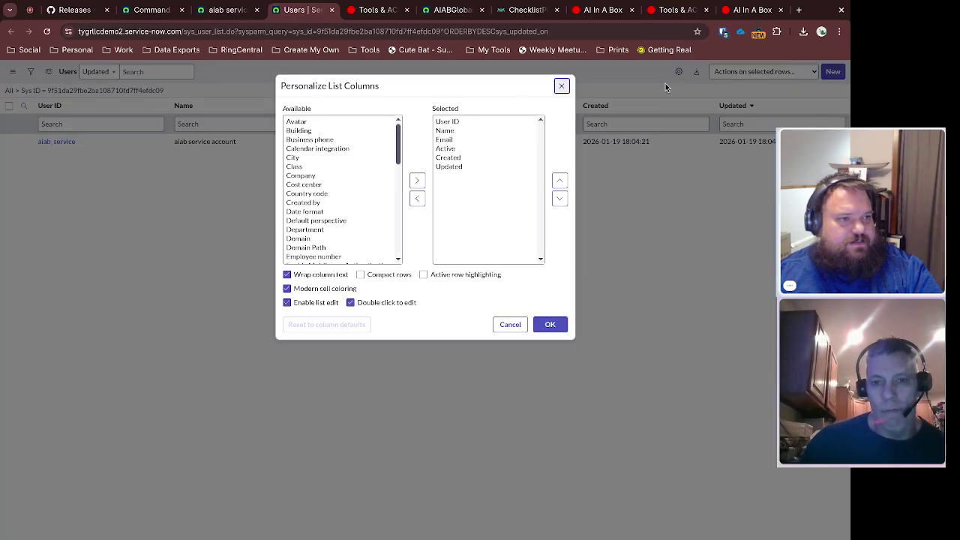
pyautogui.click(312, 176)
pyautogui.press('p')
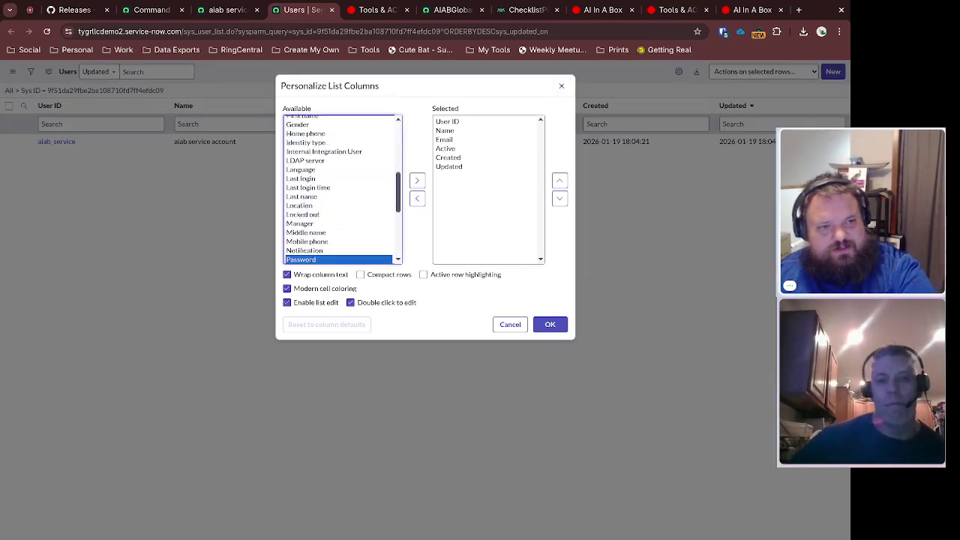
pyautogui.click(417, 181)
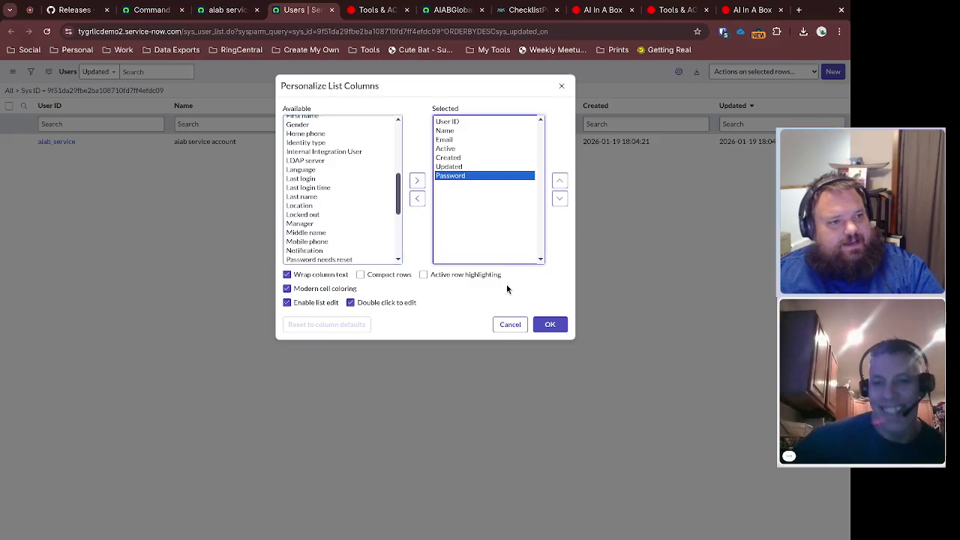
pyautogui.click(549, 324)
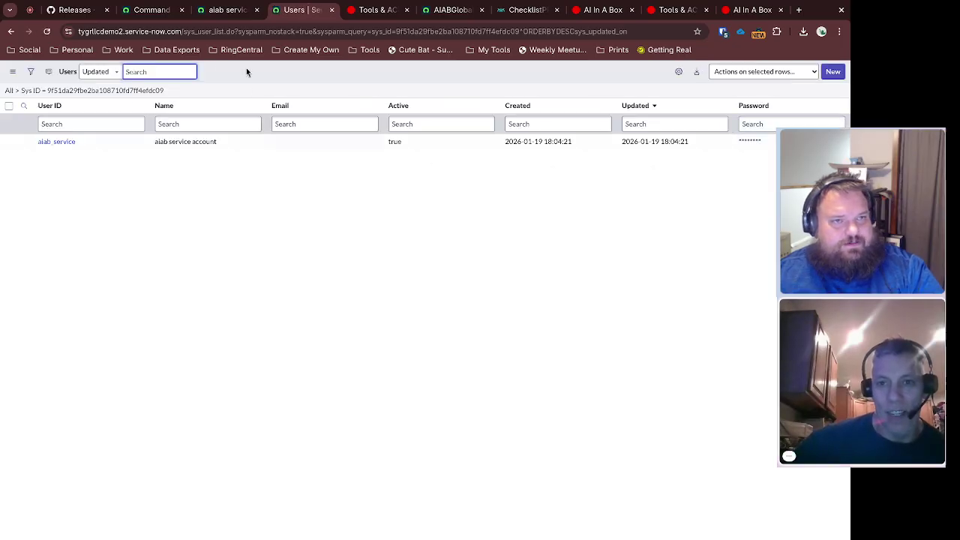
# Step: Copy aiab_service's sys_id from the URL and try a first password in its Password cell
pyautogui.moveTo(396, 34); pyautogui.dragTo(517, 32)
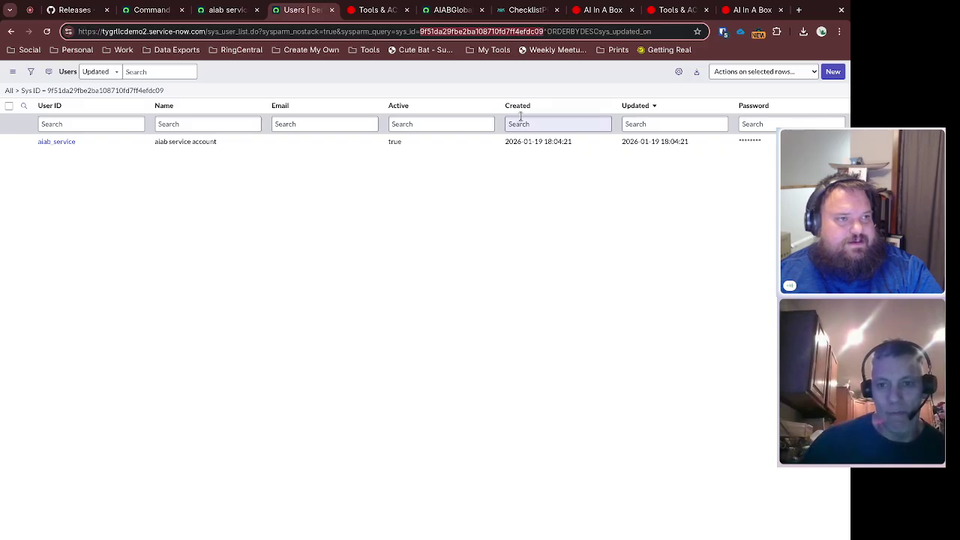
pyautogui.click(797, 142)
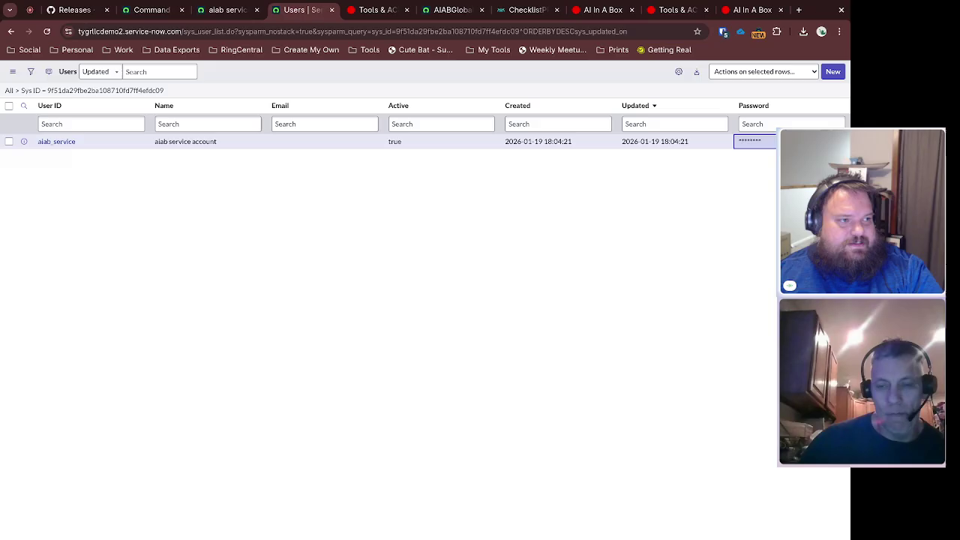
pyautogui.doubleClick(797, 142)
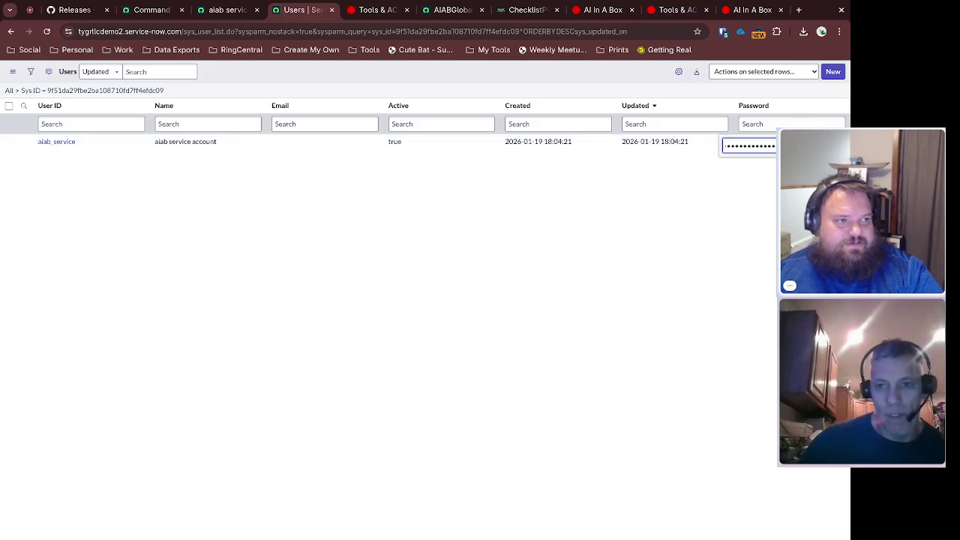
pyautogui.press('Return')
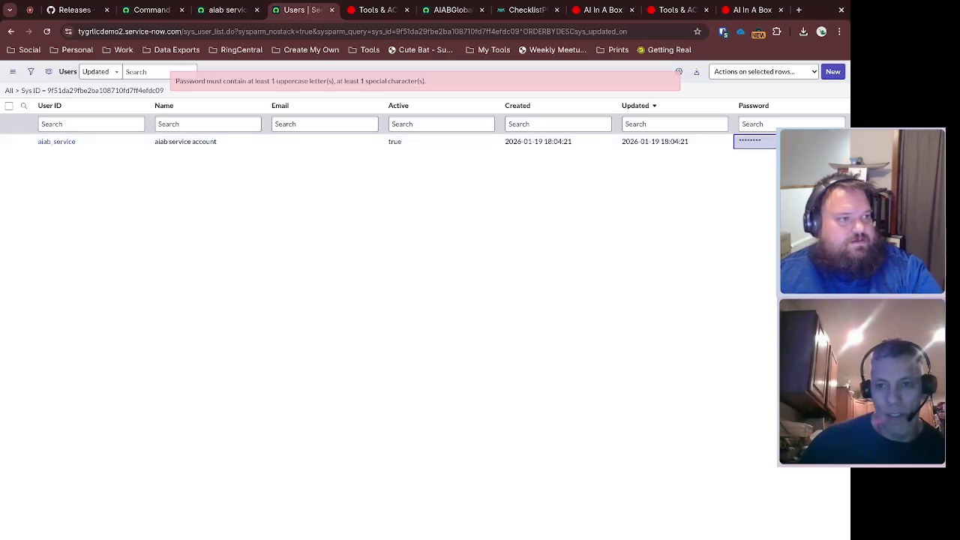
# Step: Re-enter the password with an uppercase letter and special character until it is accepted
pyautogui.doubleClick(750, 142)
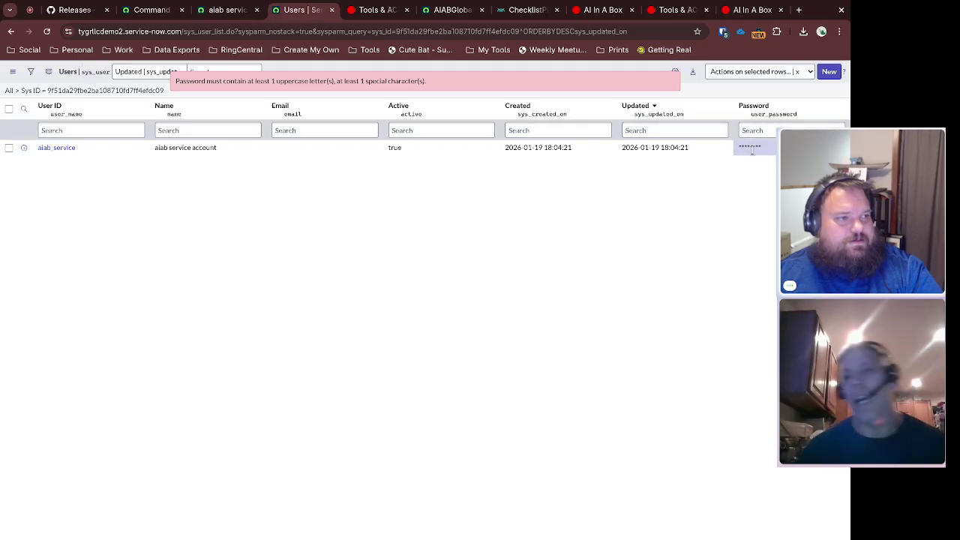
pyautogui.doubleClick(756, 150)
pyautogui.hotkey('ctrl', 'v')
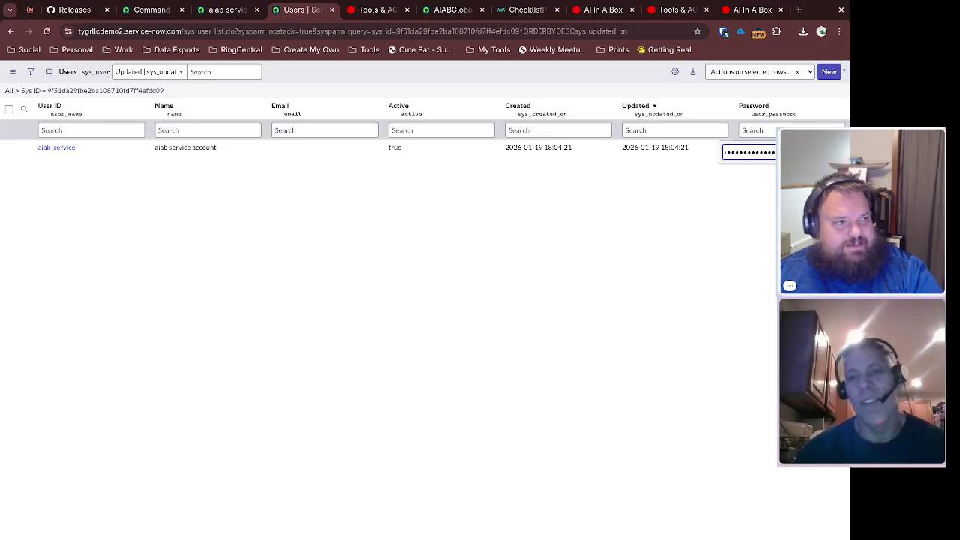
pyautogui.press('Return')
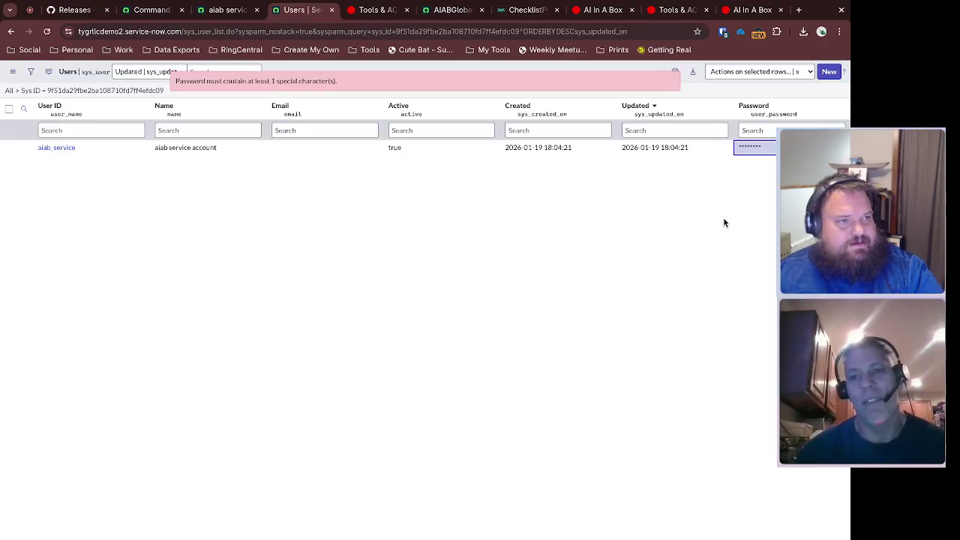
pyautogui.doubleClick(749, 147)
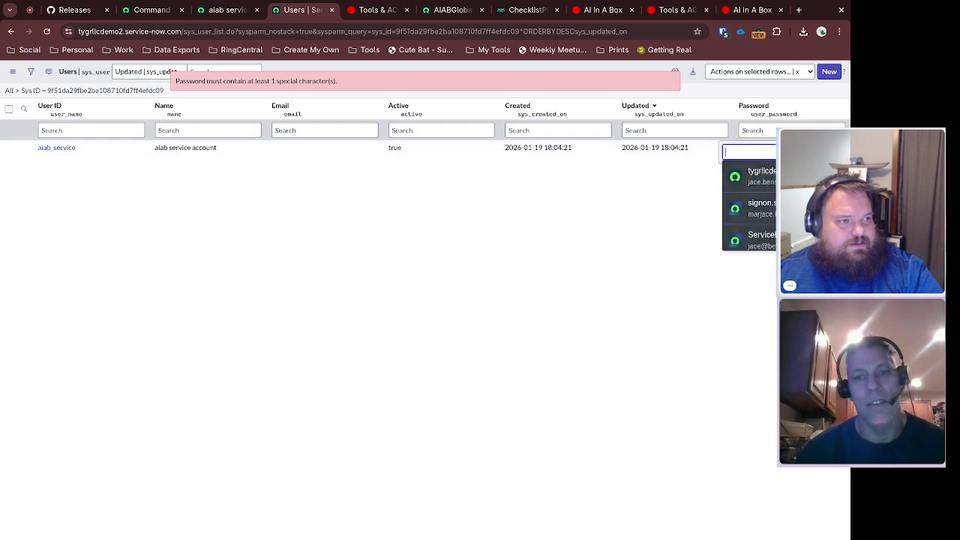
pyautogui.hotkey('ctrl', 'v')
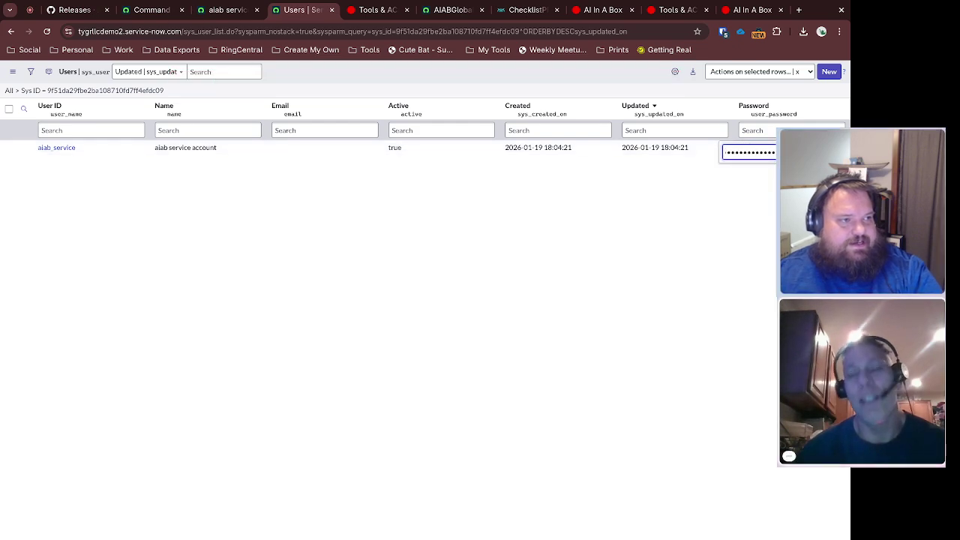
pyautogui.press('Home')
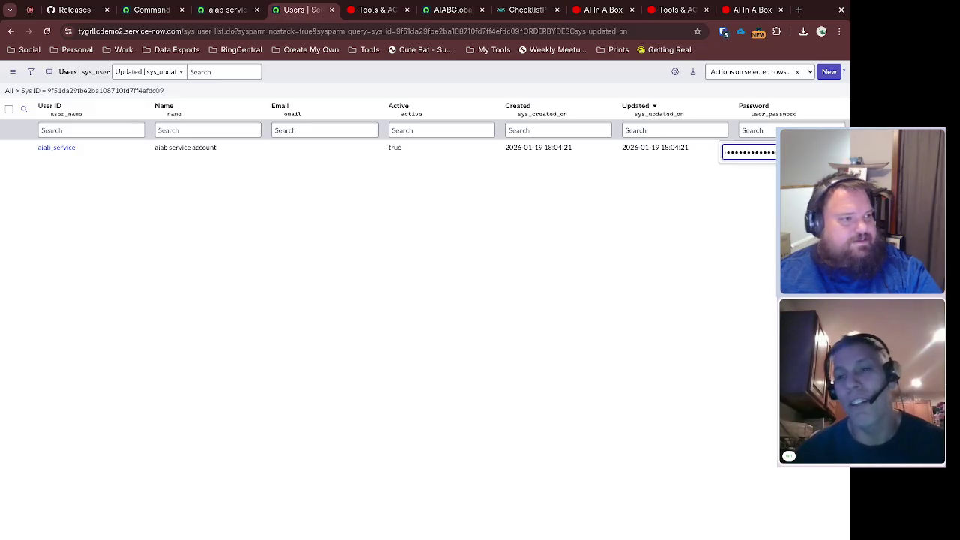
pyautogui.press('Return')
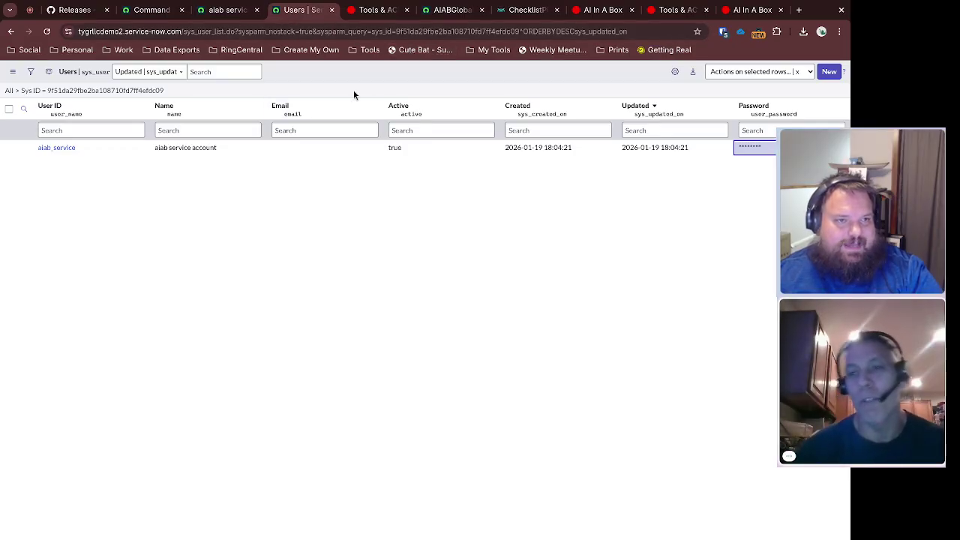
# Step: Paste the copied sys_id into a search box to start the credential string
pyautogui.click(309, 130)
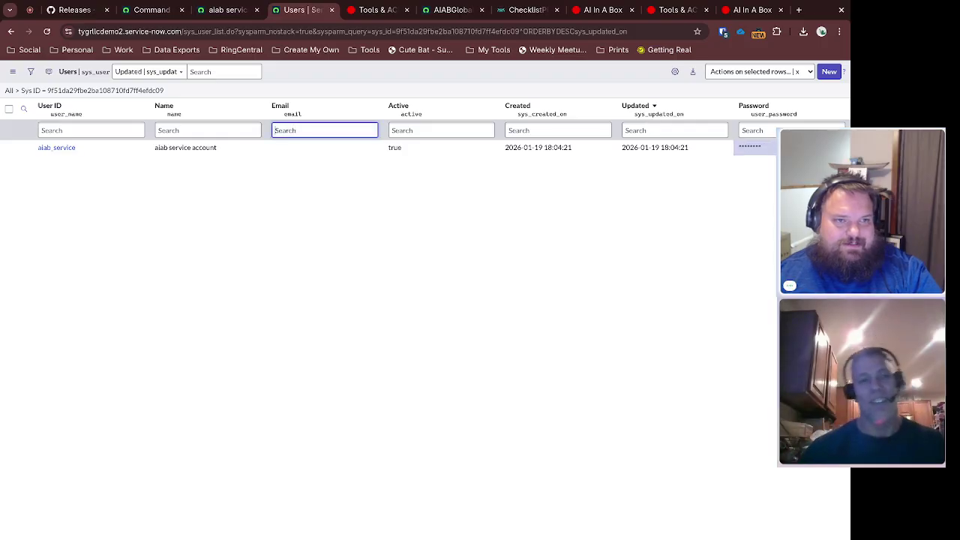
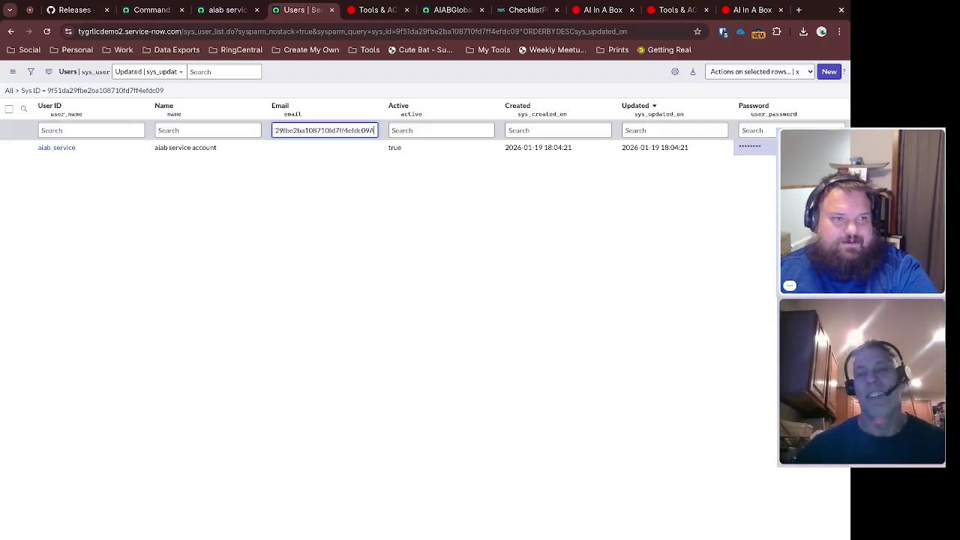
pyautogui.press('BackSpace')
pyautogui.press('BackSpace')
pyautogui.press('BackSpace')
pyautogui.press('BackSpace')
pyautogui.press('BackSpace')
pyautogui.press('BackSpace')
# Step: Build the aiab_service:<sys_id> credential string and cut it for later use
pyautogui.press('Home')
pyautogui.write('aiab')
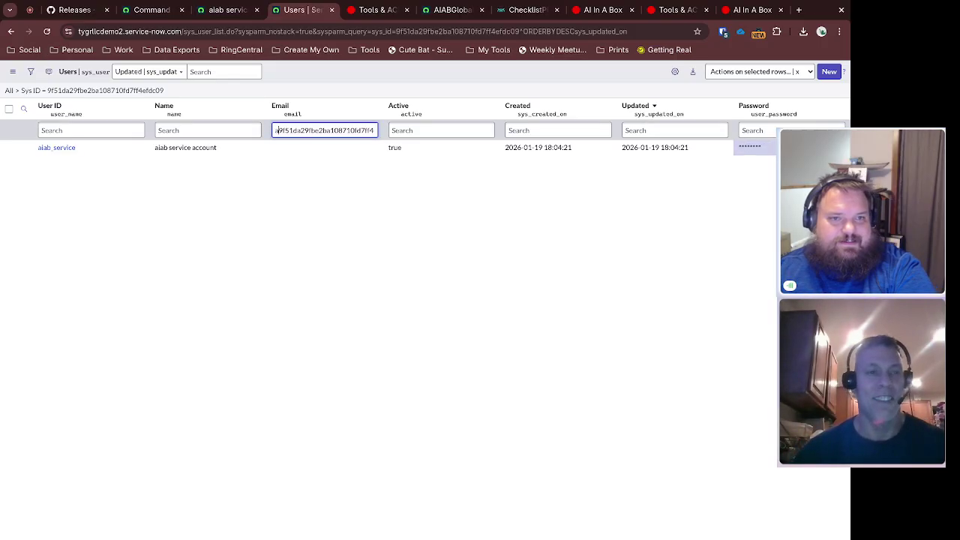
pyautogui.write('_service')
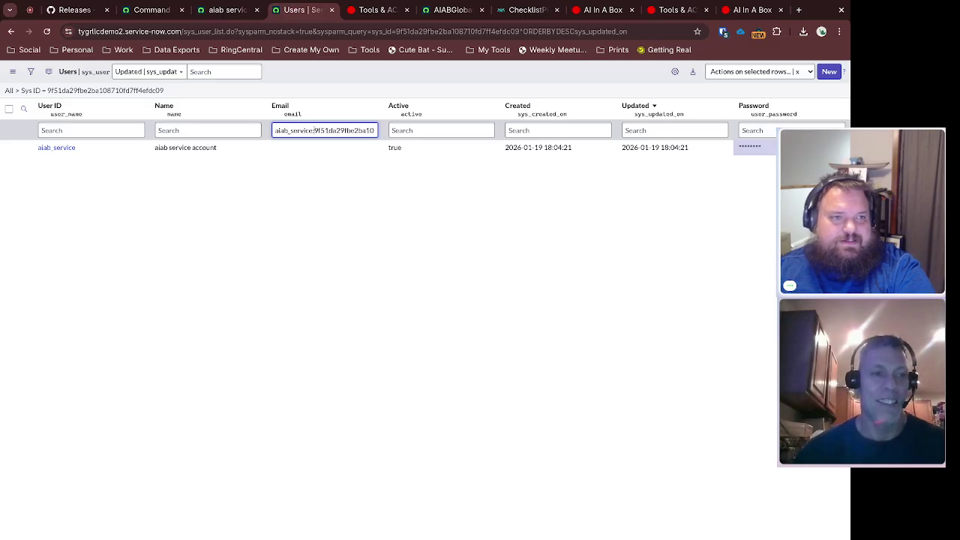
pyautogui.hotkey('ctrl', 'a')
pyautogui.press('BackSpace')
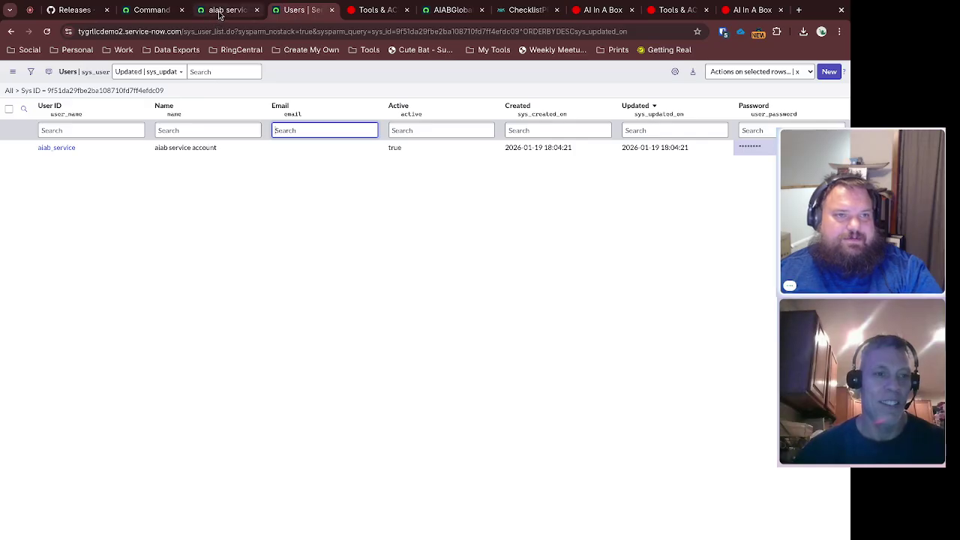
# Step: Check the Tools & ACL docs, then open System Properties with the /p command
pyautogui.click(225, 10)
pyautogui.click(160, 10)
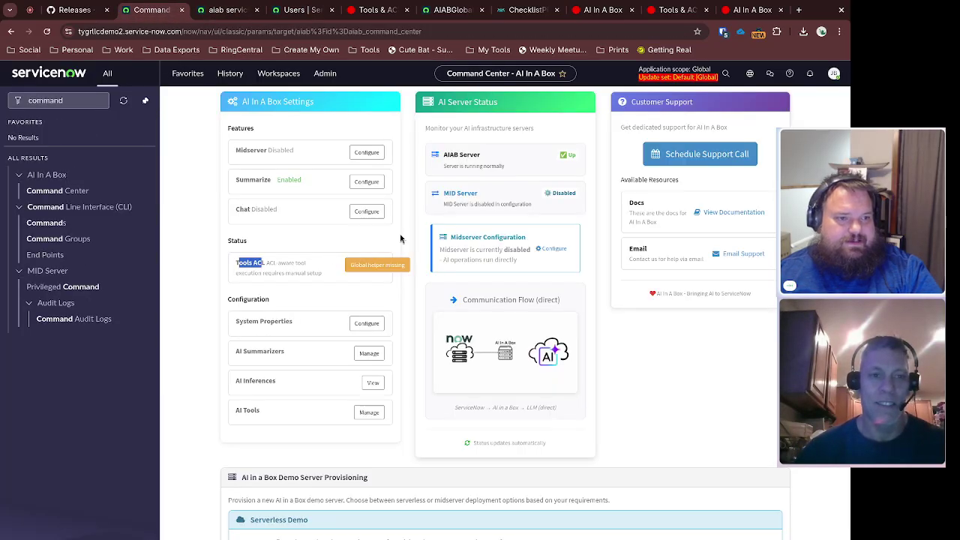
pyautogui.click(380, 11)
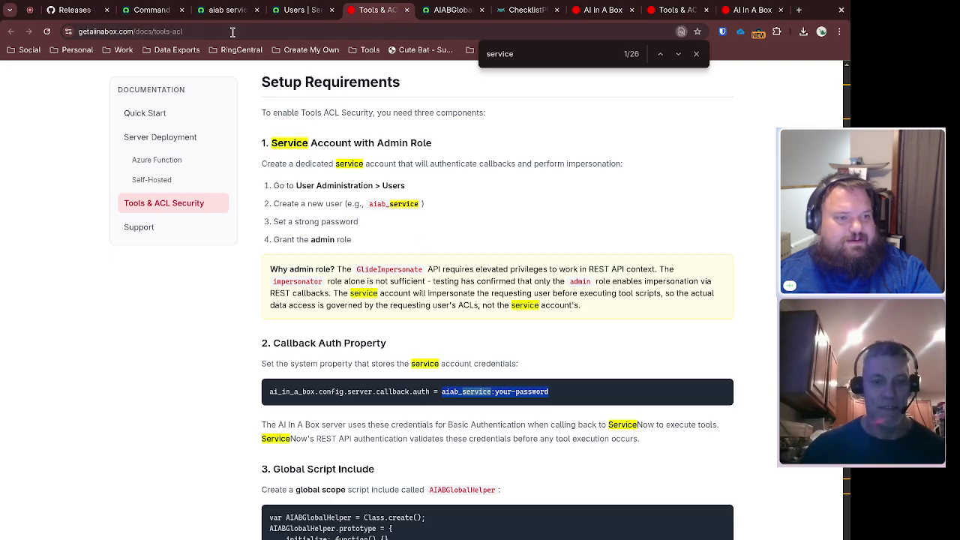
pyautogui.click(298, 11)
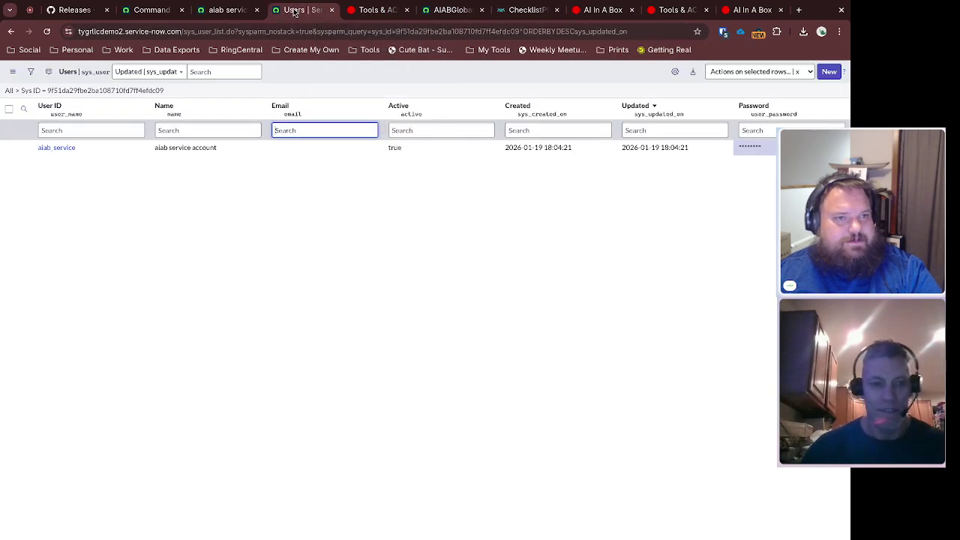
pyautogui.click(231, 276)
pyautogui.write('/p')
pyautogui.press('Return')
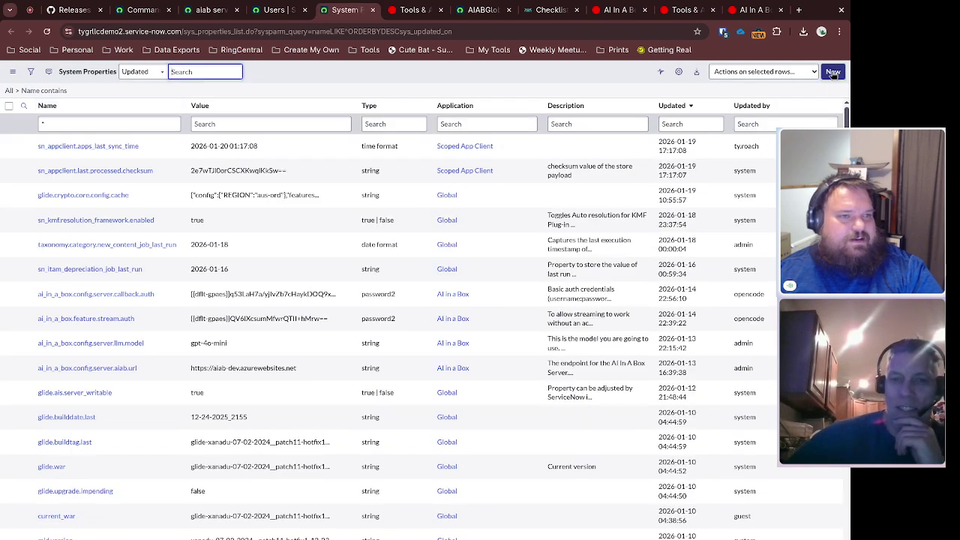
# Step: Filter System Properties by 'call' and open ai_in_a_box.config.server.callback.auth
pyautogui.click(832, 72)
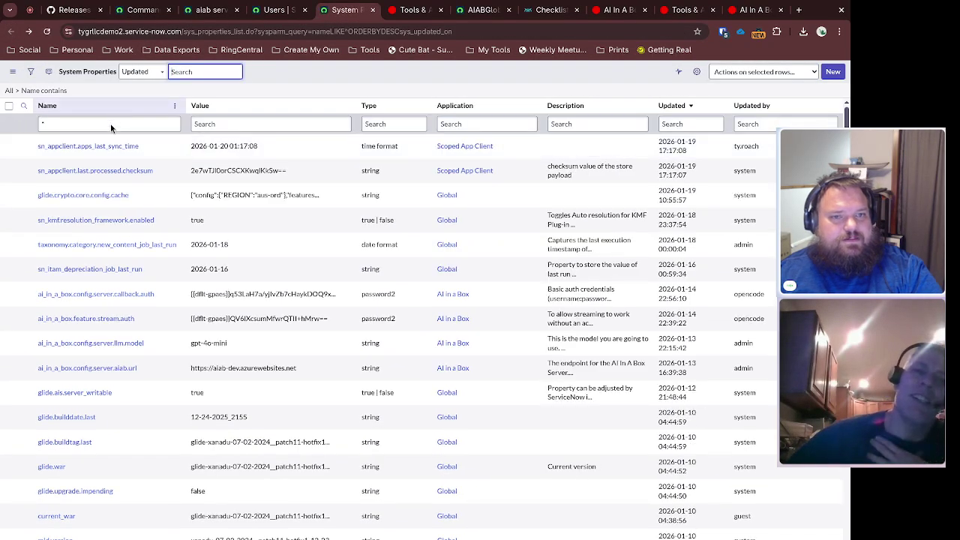
pyautogui.click(110, 124)
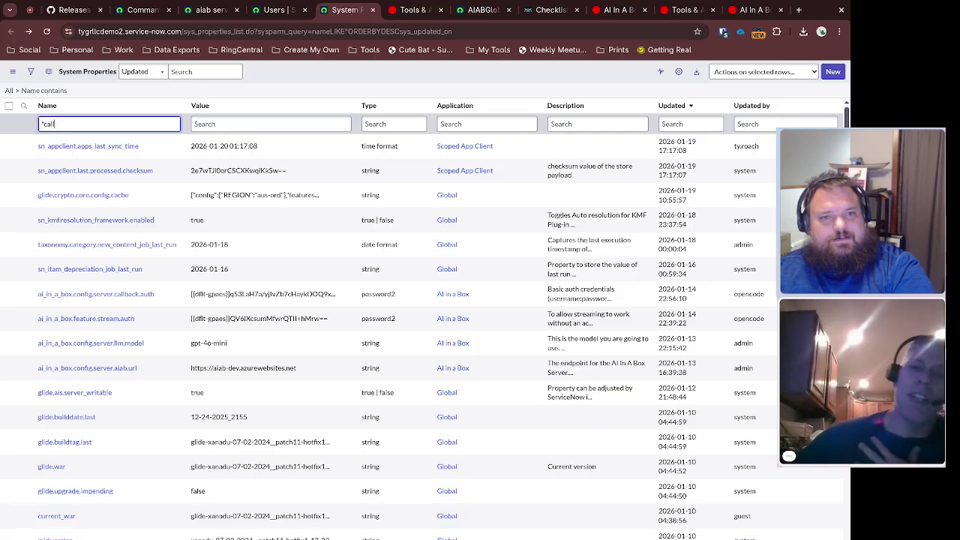
pyautogui.press('Return')
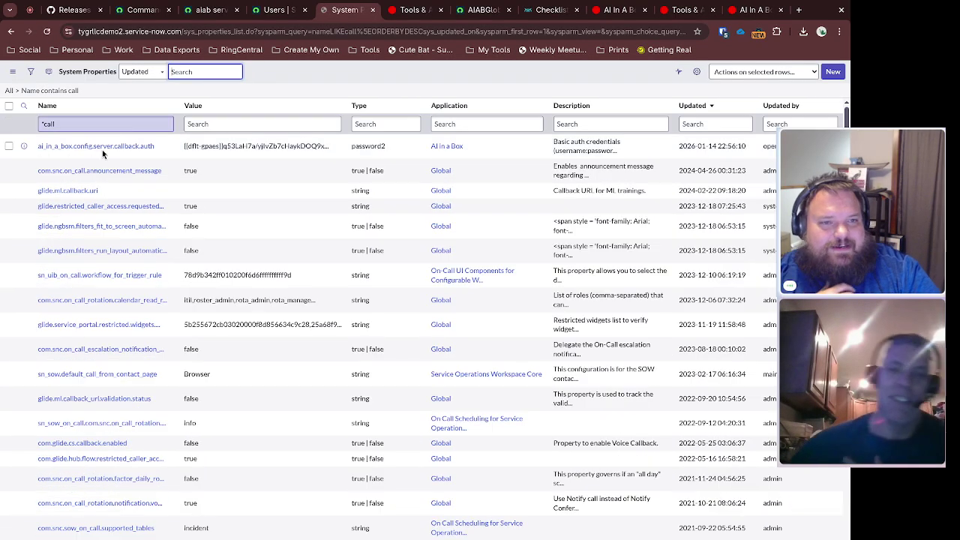
pyautogui.click(113, 146)
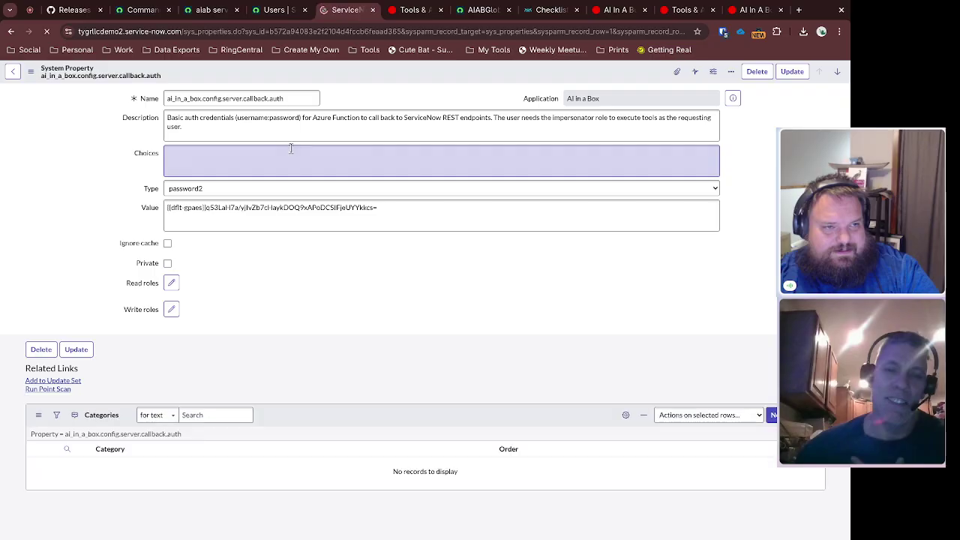
# Step: Replace the property's value with the service account credentials and save it
pyautogui.click(255, 238)
pyautogui.hotkey('ctrl', 'a')
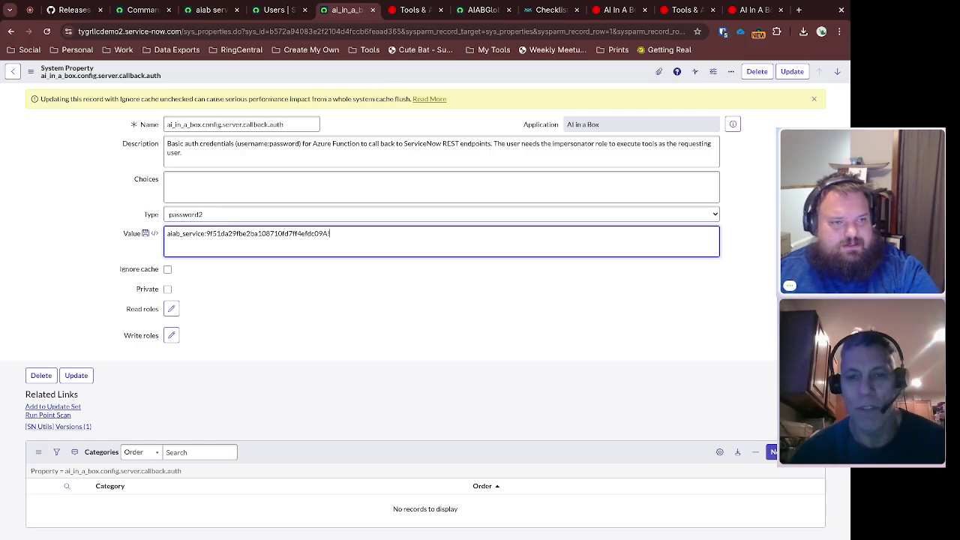
pyautogui.rightClick(382, 71)
pyautogui.click(380, 84)
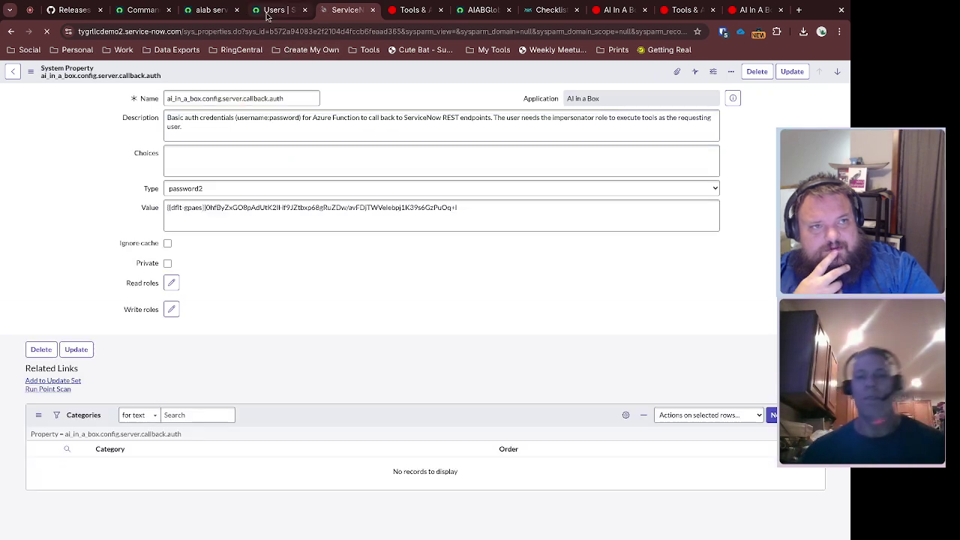
# Step: Reload the Command Center, verify the stored callback credential, and open the AI Inferences list
pyautogui.click(153, 16)
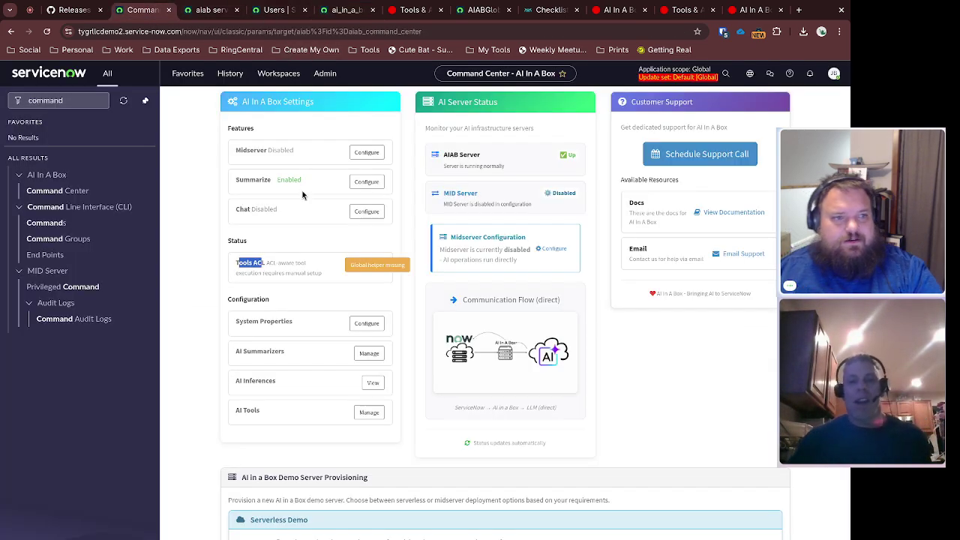
pyautogui.hotkey('ctrl', 'r')
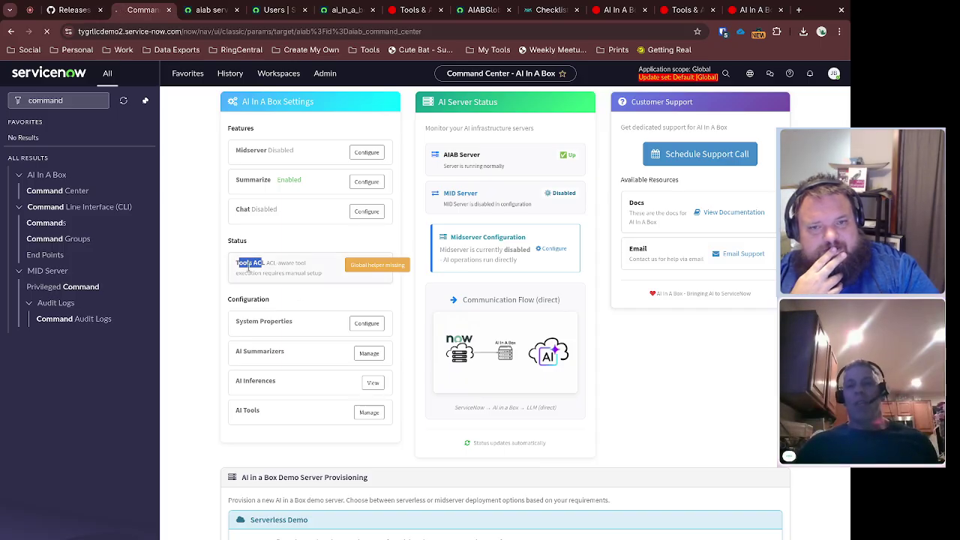
pyautogui.click(352, 16)
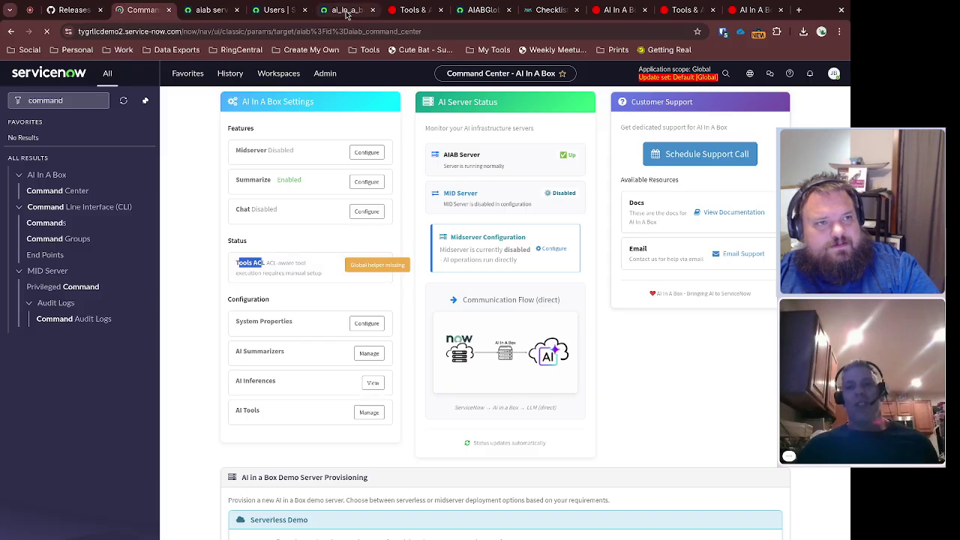
pyautogui.moveTo(168, 234); pyautogui.dragTo(377, 242)
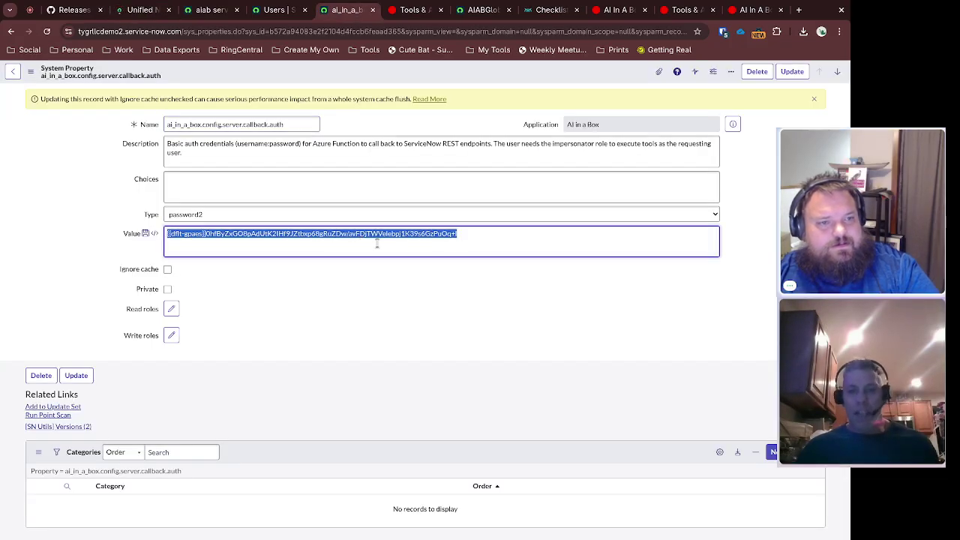
pyautogui.click(142, 15)
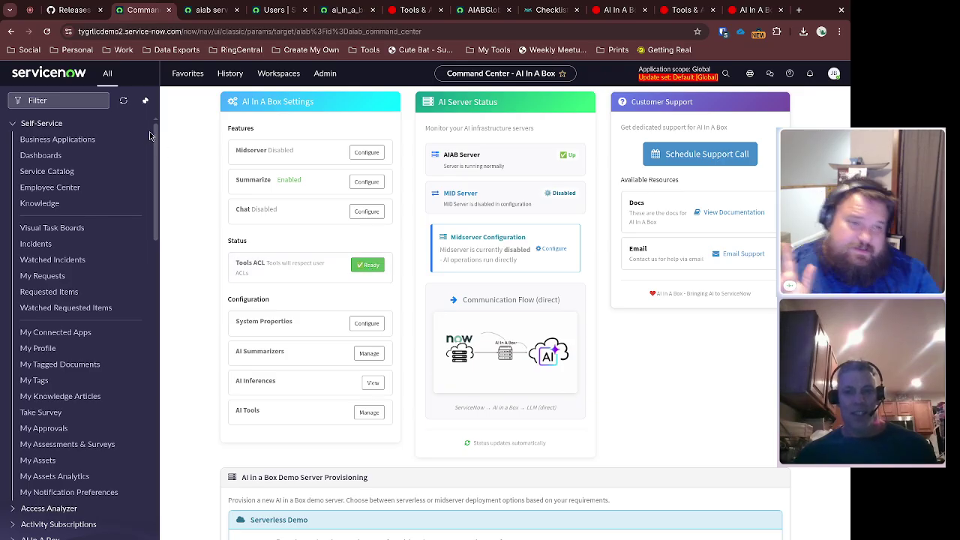
pyautogui.click(373, 383)
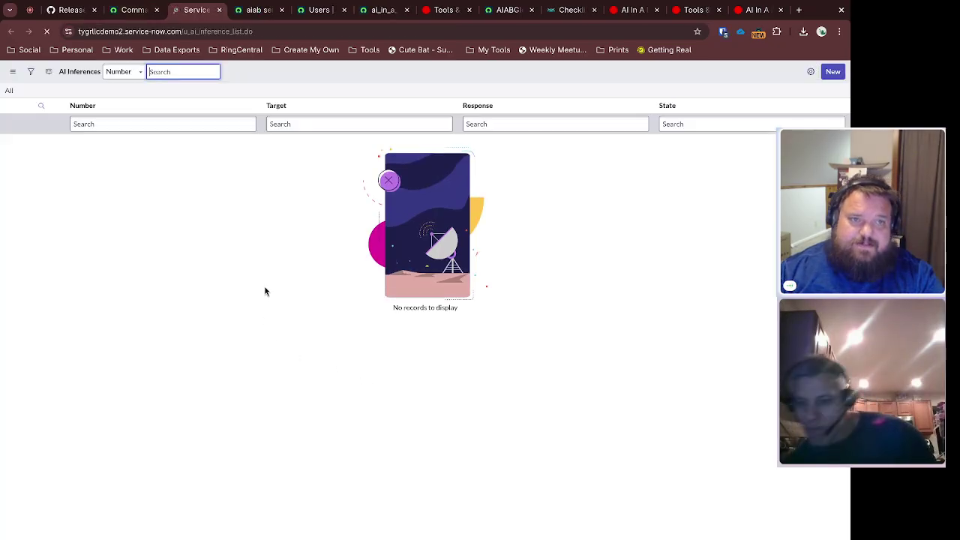
# Step: Save a new AI inference prompting 'Who created ServiceNow, can you tell me in a paragraph, also does he have any tickets'
pyautogui.click(836, 74)
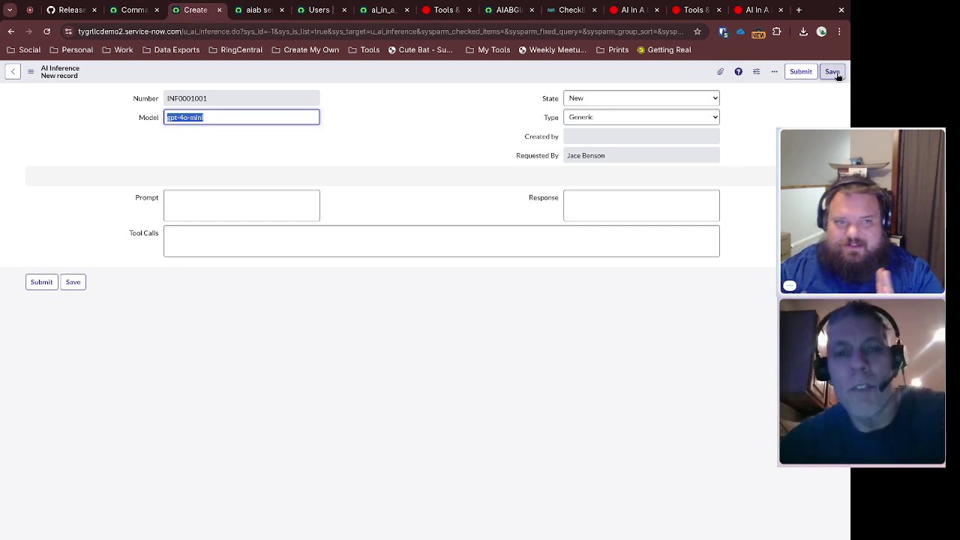
pyautogui.click(225, 200)
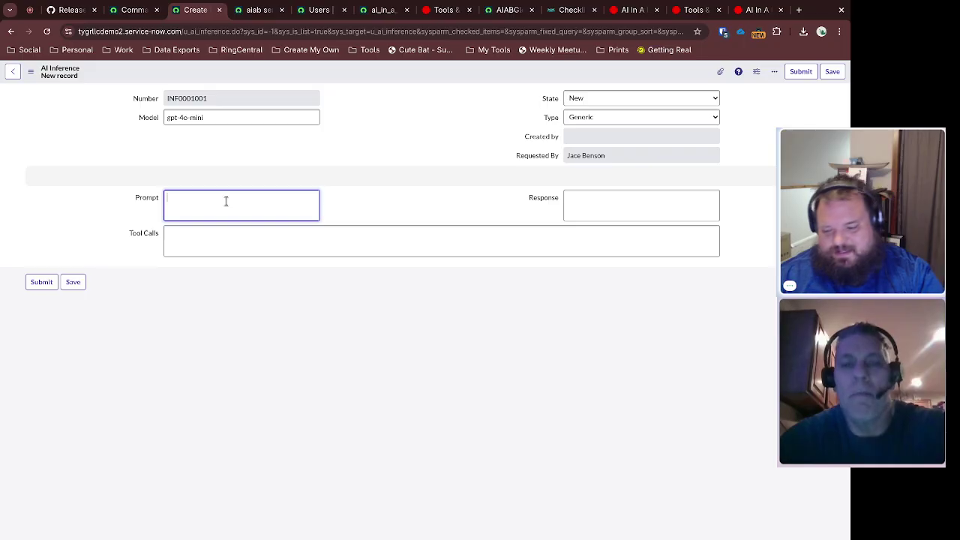
pyautogui.write('Who created ServiceNow')
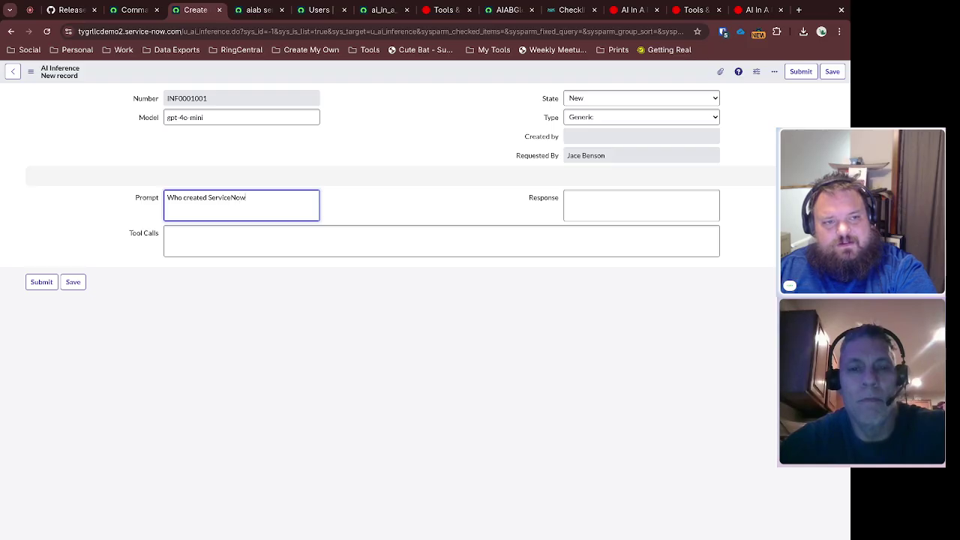
pyautogui.write(', can you tell me')
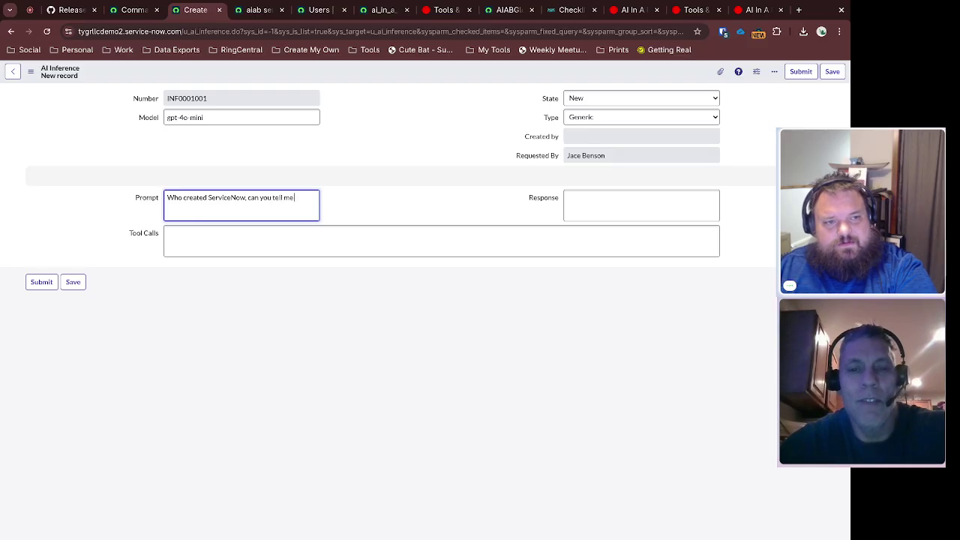
pyautogui.write(' in a paragrap')
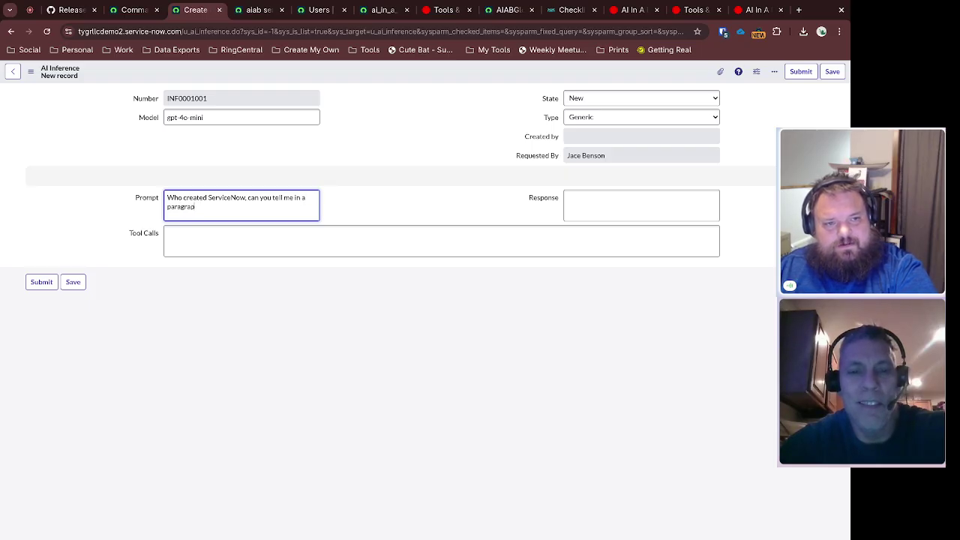
pyautogui.write('h, also ')
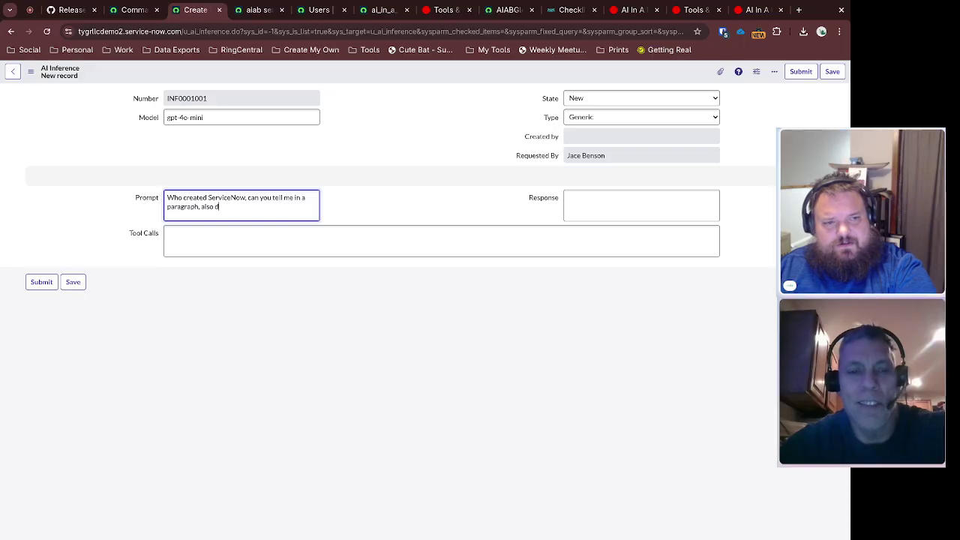
pyautogui.write('does he have any')
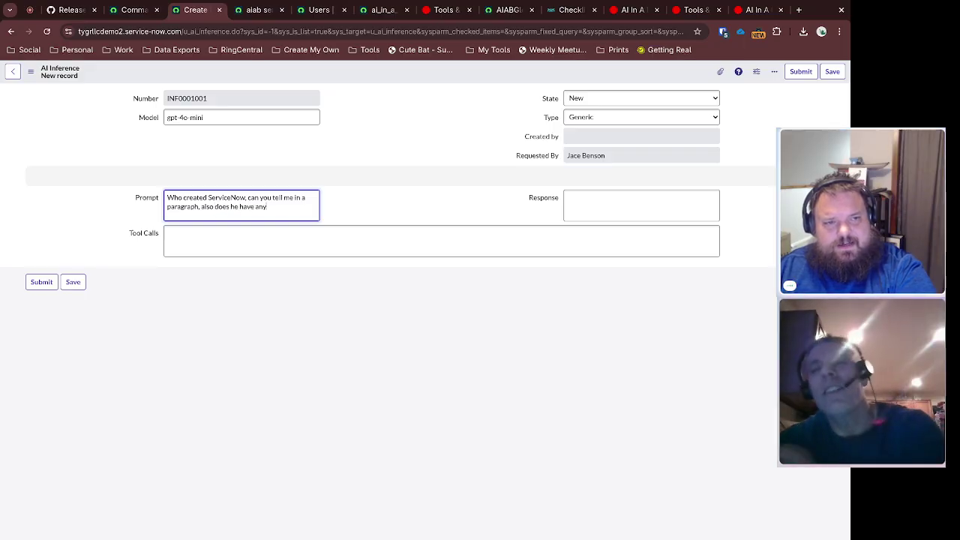
pyautogui.write(' tickets?')
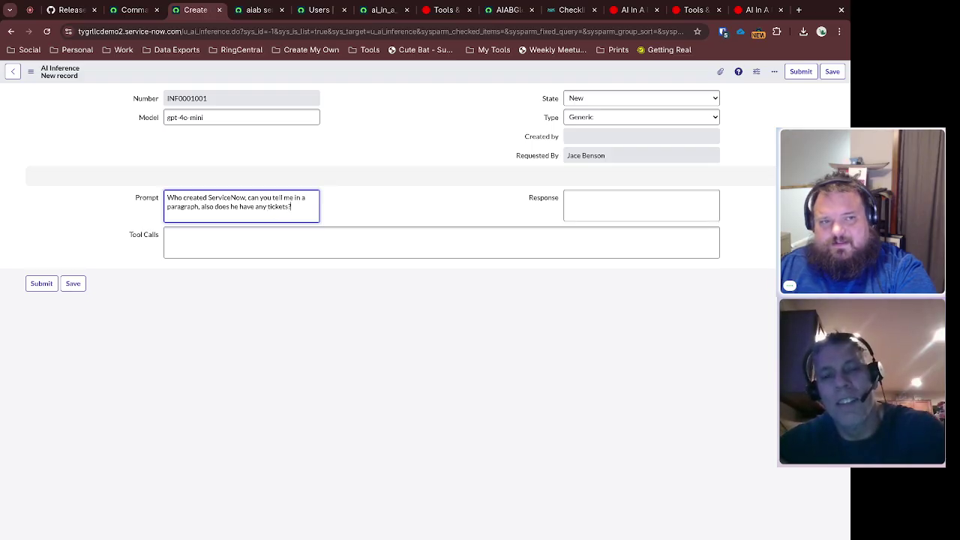
pyautogui.click(72, 284)
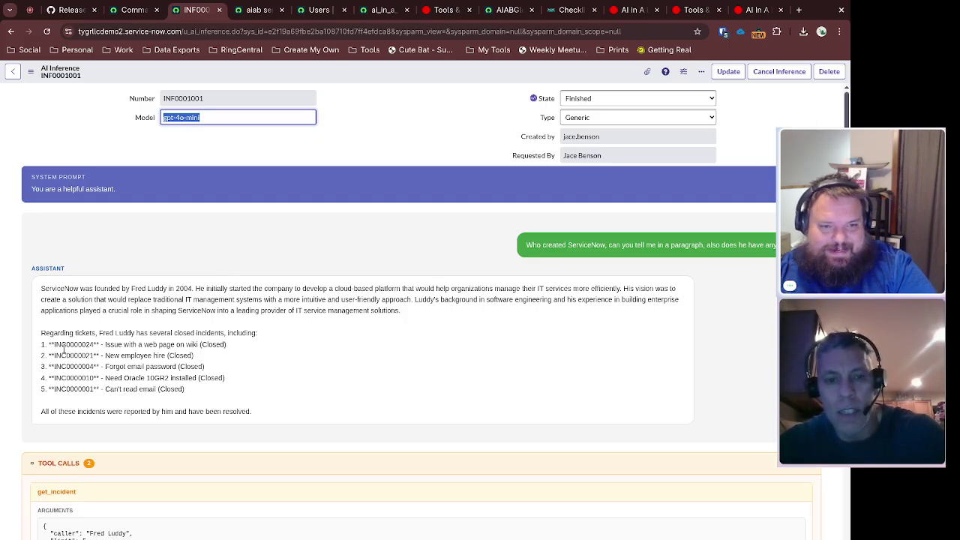
# Step: Scroll through INF0001001's Tool Calls results, then return to the Command Center tab
pyautogui.scroll(-2, 63, 349)
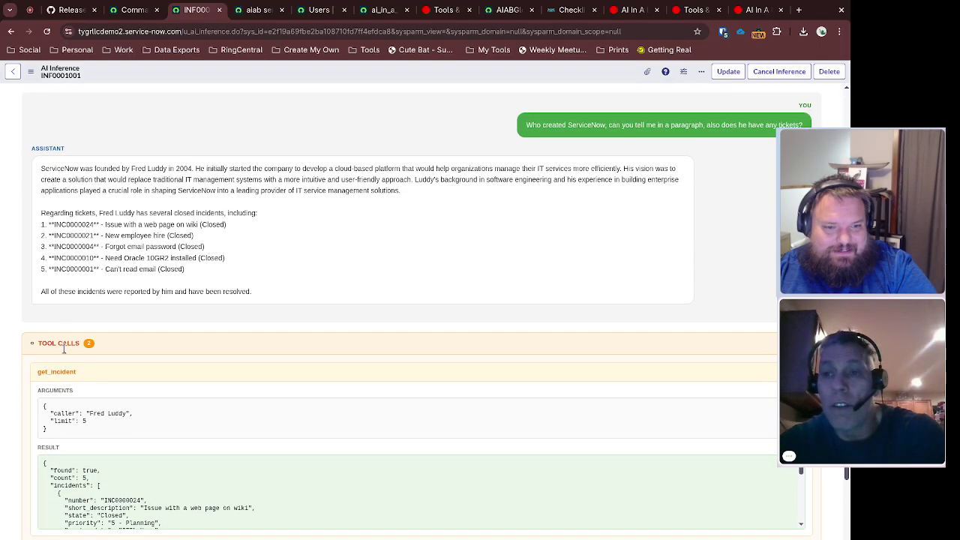
pyautogui.scroll(-2, 64, 348)
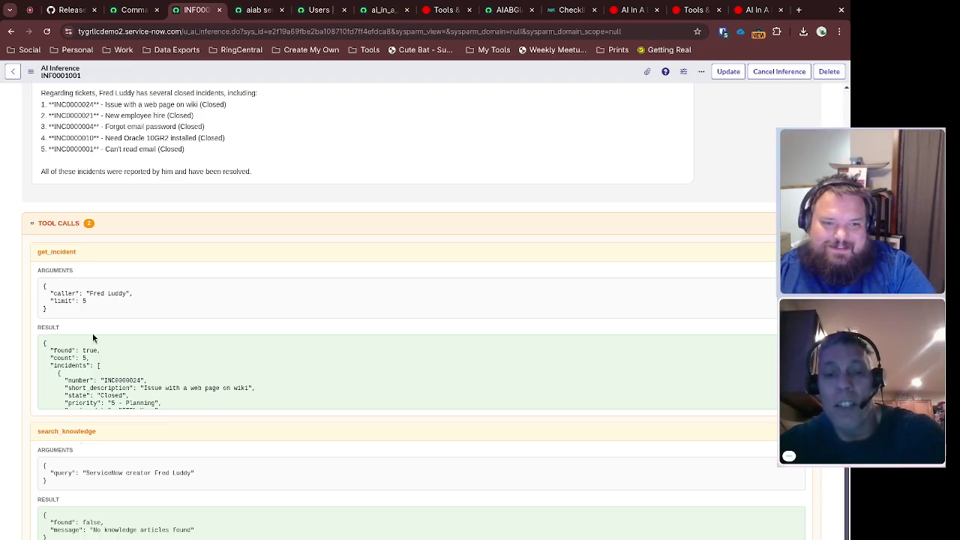
pyautogui.scroll(-3, 92, 345)
pyautogui.scroll(5, 92, 357)
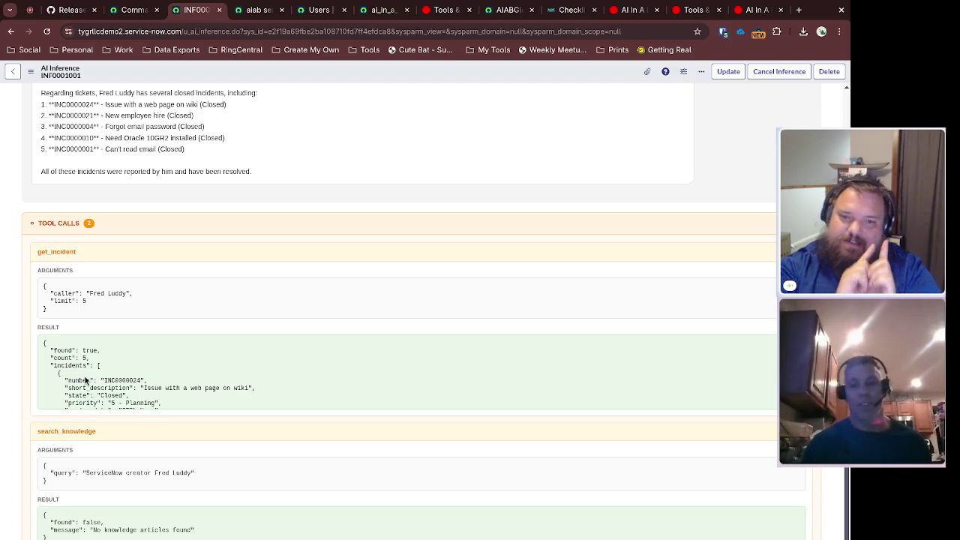
pyautogui.click(134, 10)
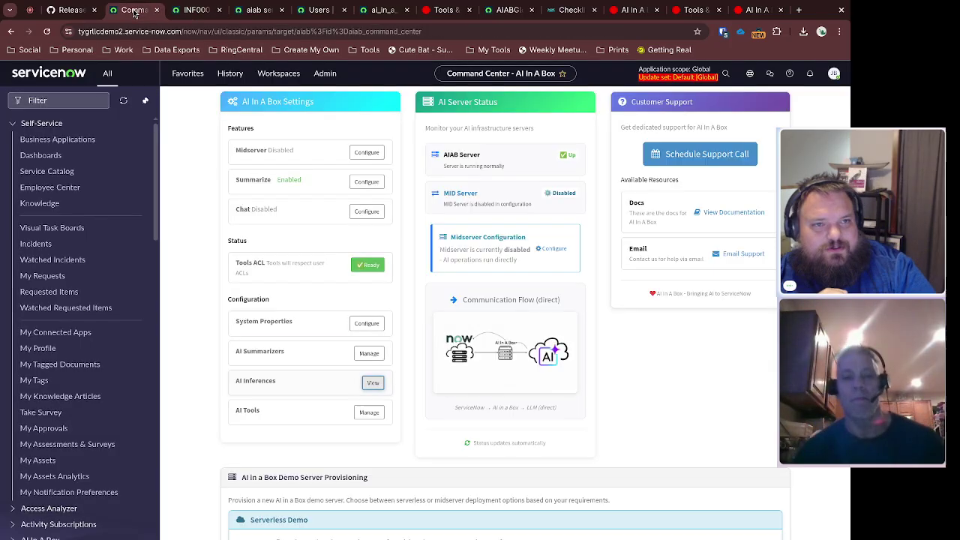
# Step: Filter the All menu for 'my comp' and open My Company Applications
pyautogui.click(62, 101)
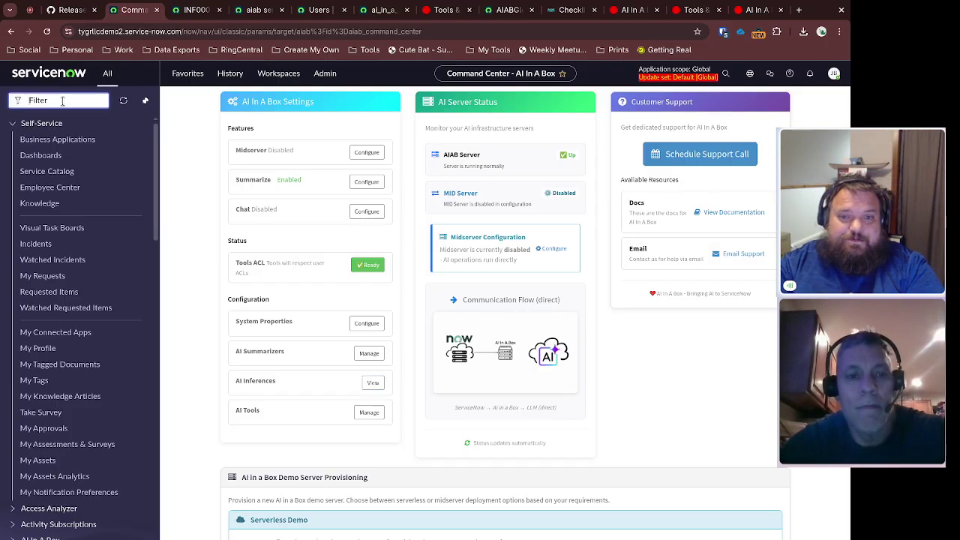
pyautogui.write('s')
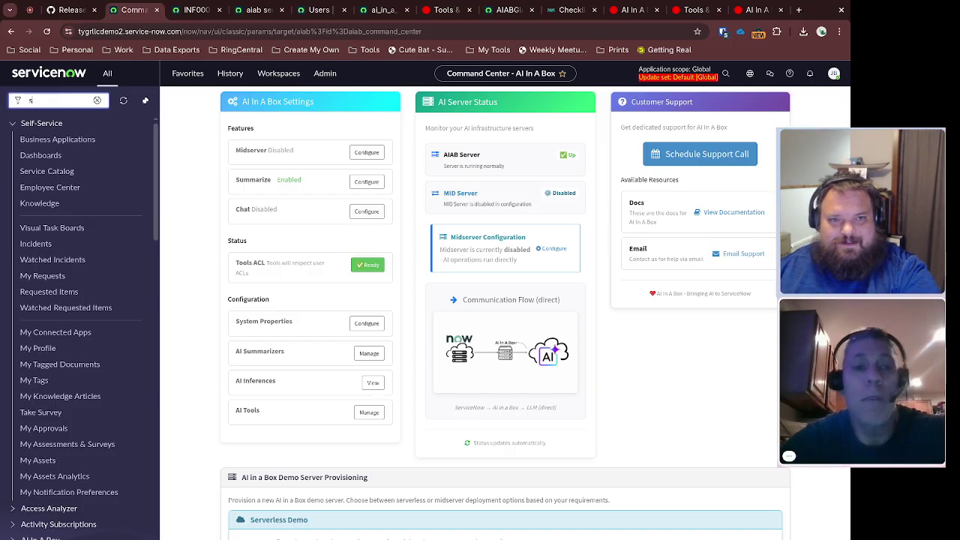
pyautogui.write('tore app')
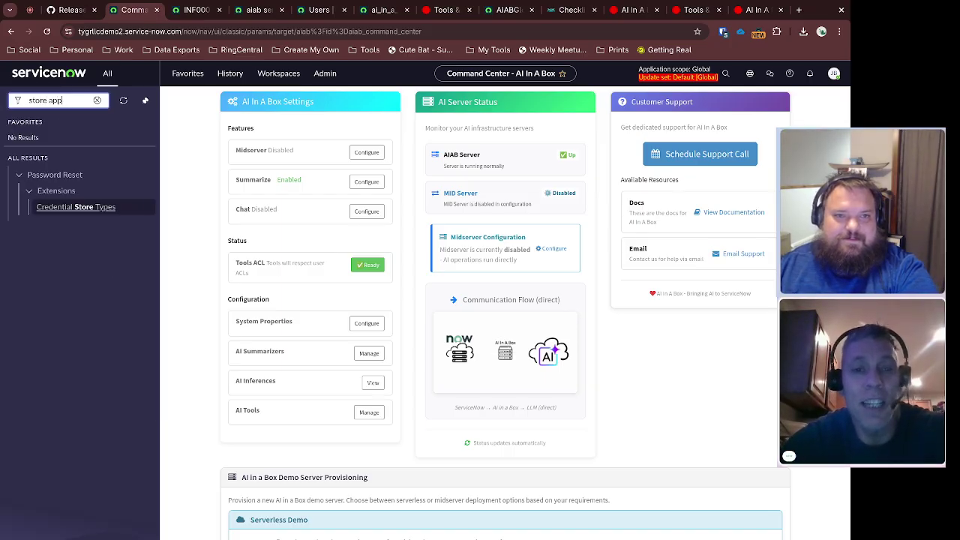
pyautogui.hotkey('ctrl', 'a')
pyautogui.press('BackSpace')
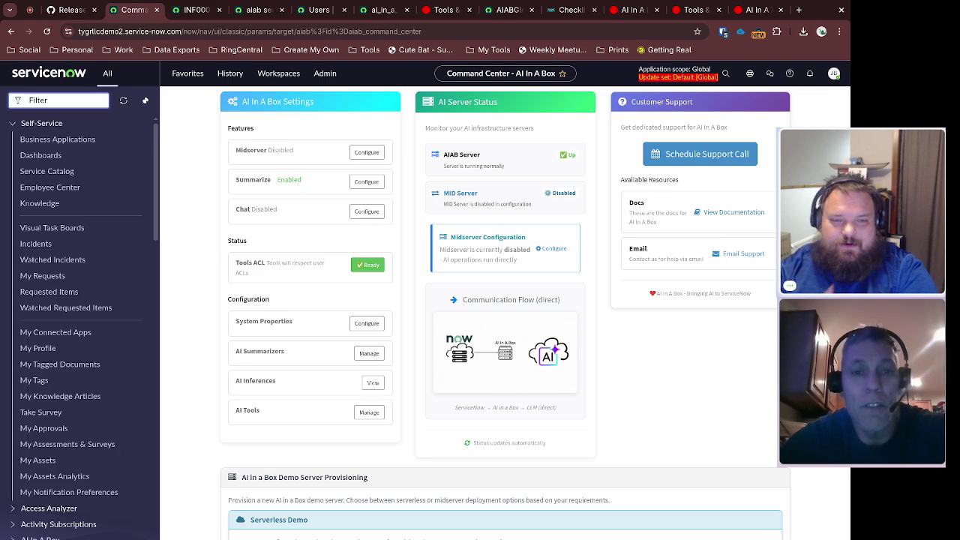
pyautogui.write('plugin')
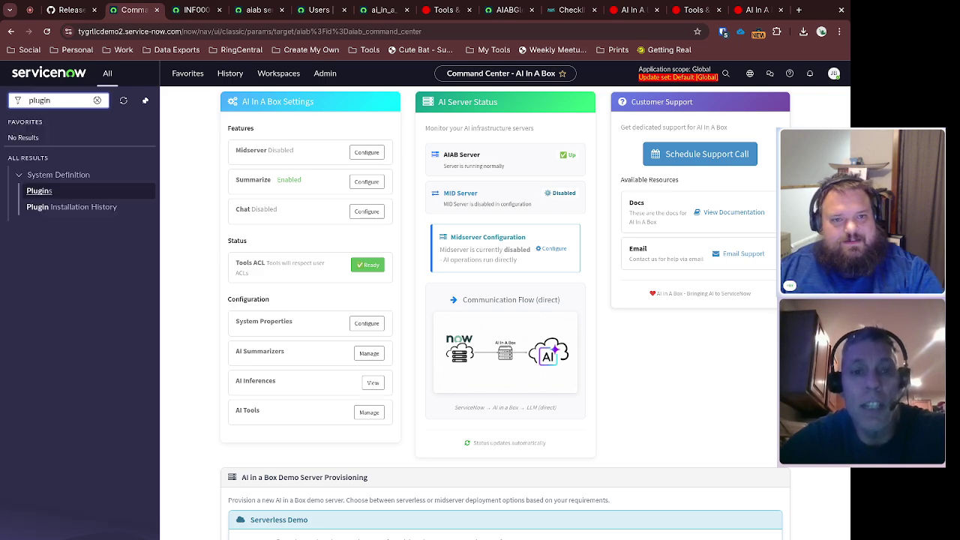
pyautogui.hotkey('ctrl', 'a')
pyautogui.write('my')
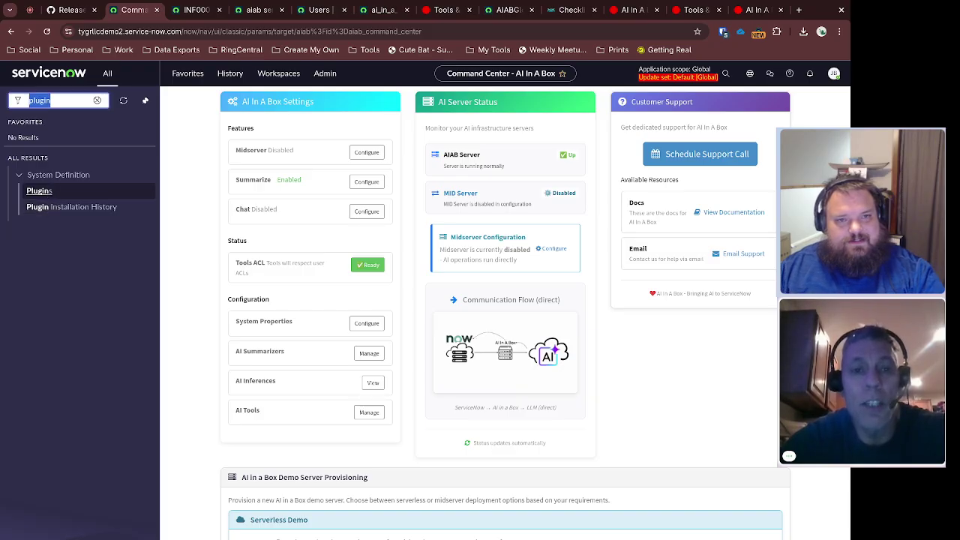
pyautogui.write(' comp')
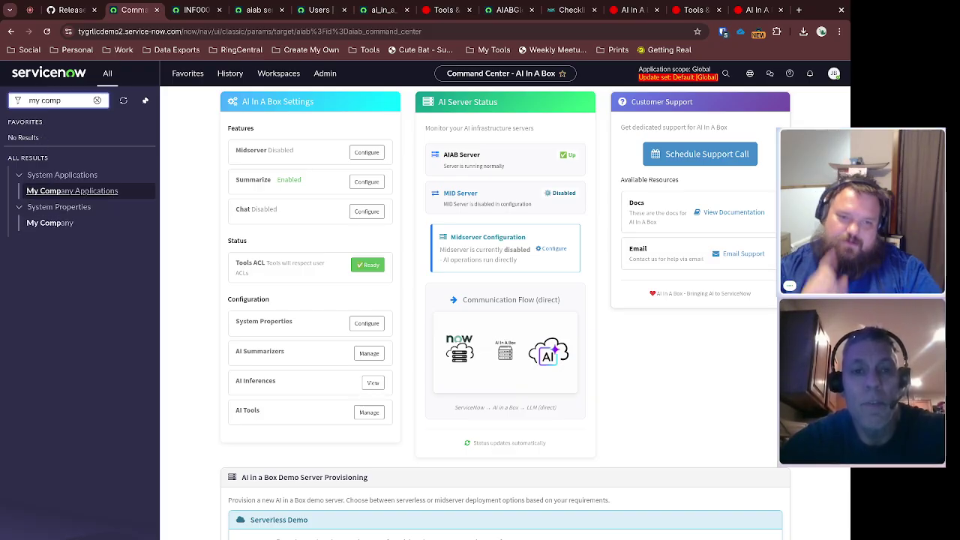
pyautogui.click(50, 193)
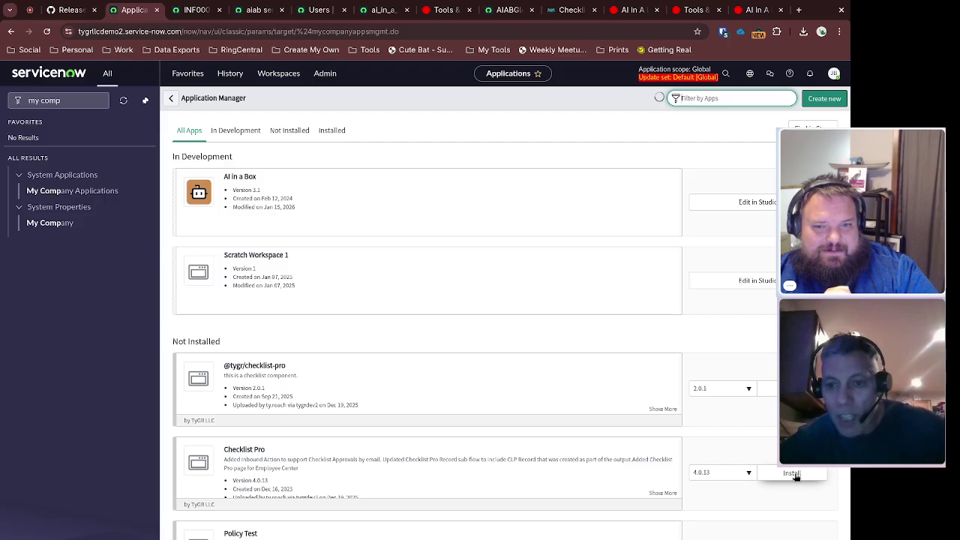
# Step: Start installing Checklist Pro, keeping version 4.0.13
pyautogui.click(716, 473)
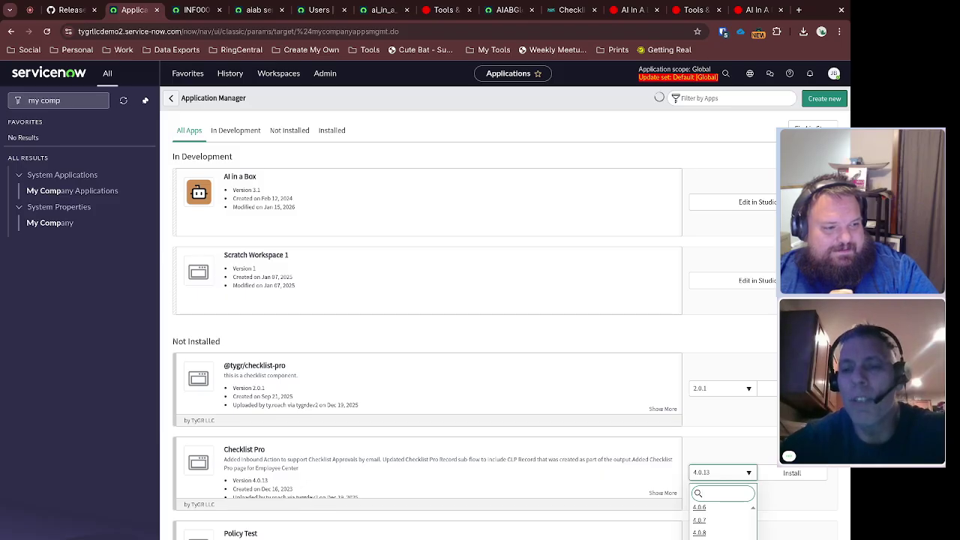
pyautogui.click(720, 473)
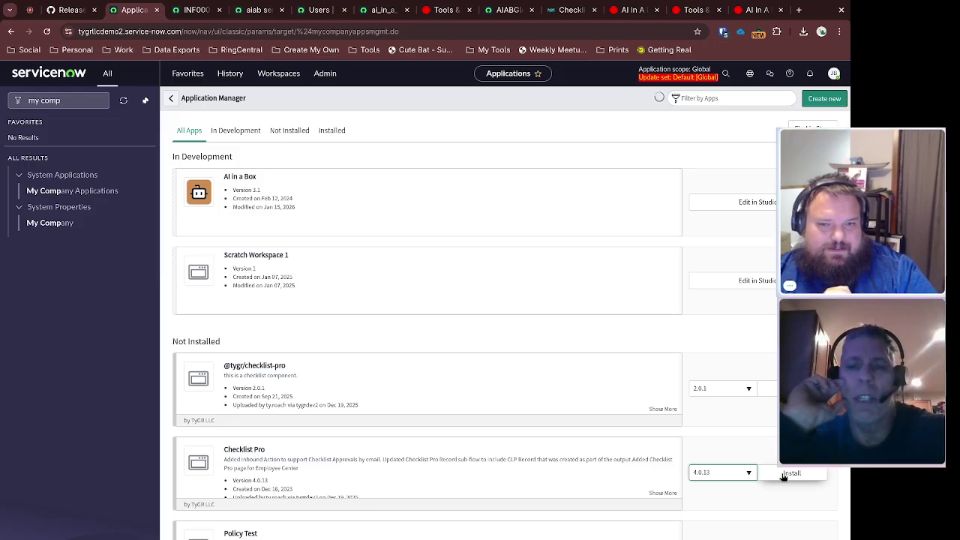
pyautogui.click(784, 475)
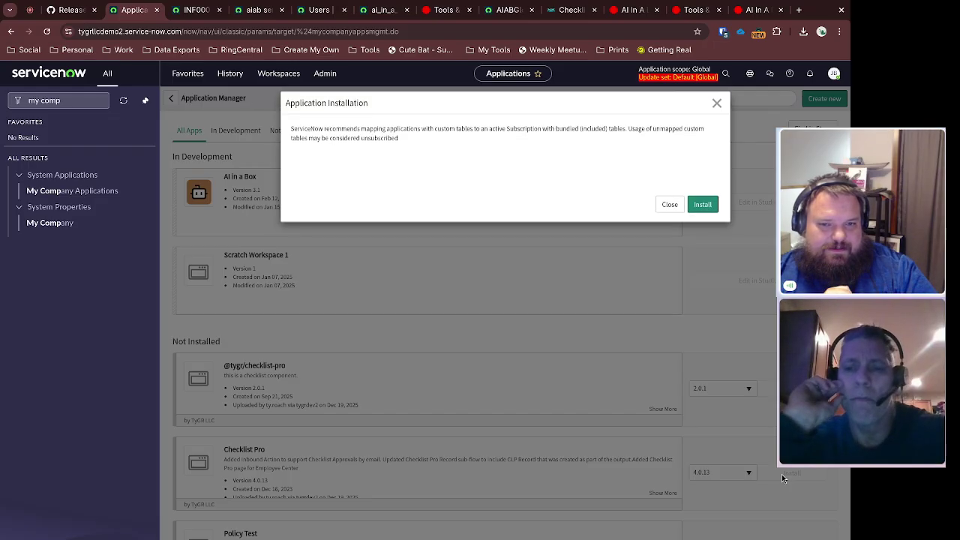
# Step: Confirm the Checklist Pro installation and leave it running at 75% complete
pyautogui.click(706, 219)
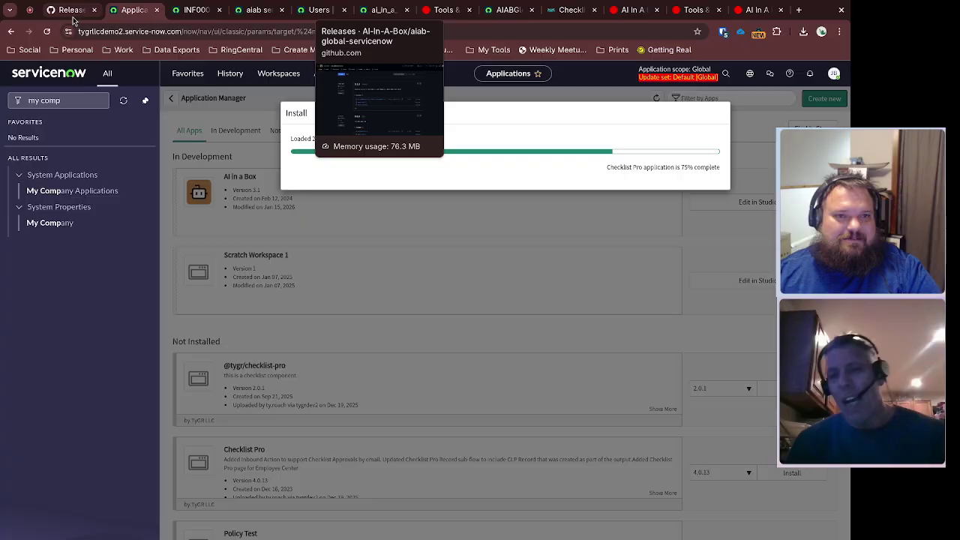
pyautogui.click(73, 15)
# Step: Load store.servicenow.com and search the Store for Checklist Pro
pyautogui.write('store.servicenow.com')
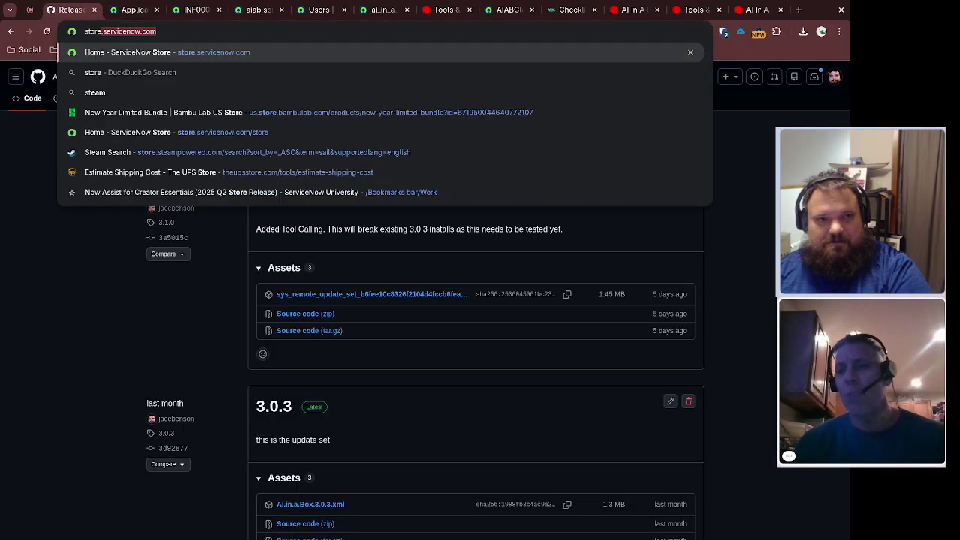
pyautogui.press('Return')
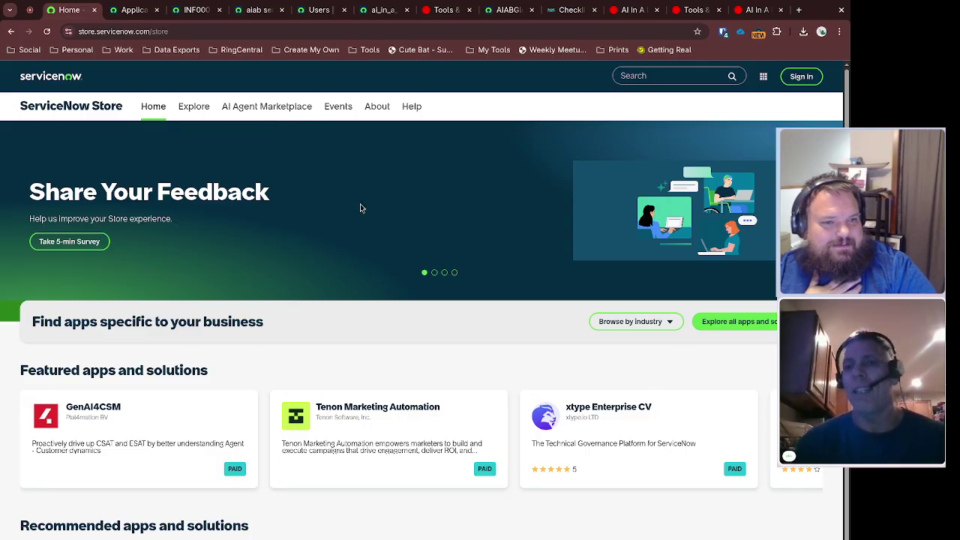
pyautogui.click(660, 76)
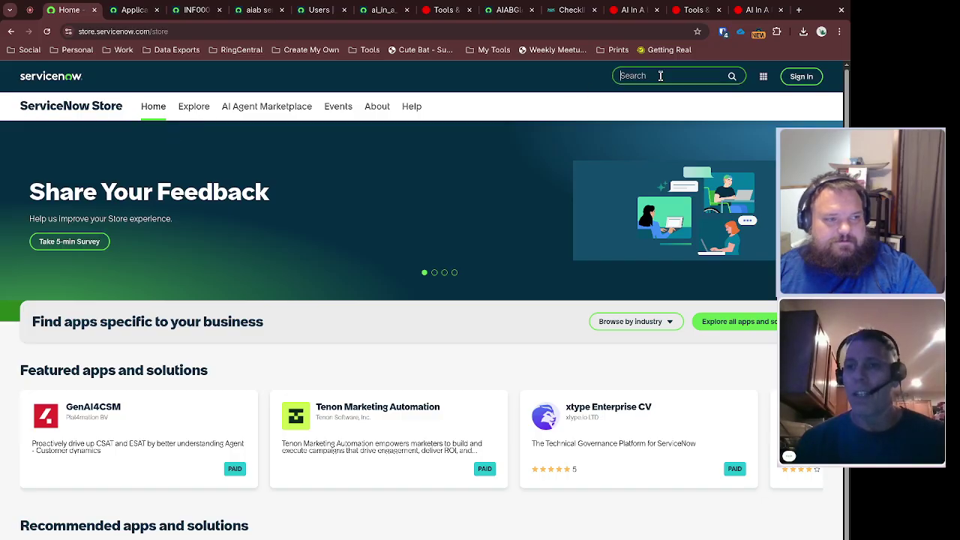
pyautogui.write('checklist pro')
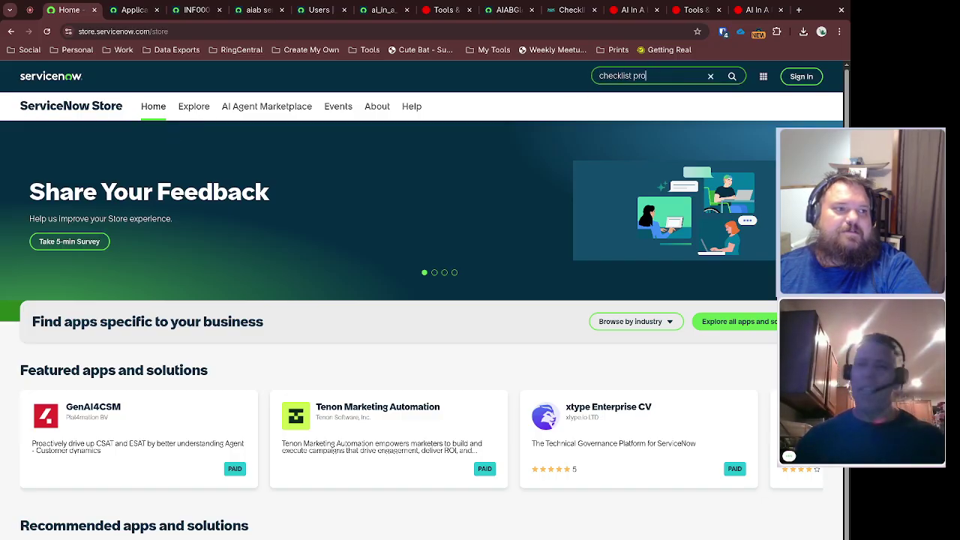
pyautogui.press('Return')
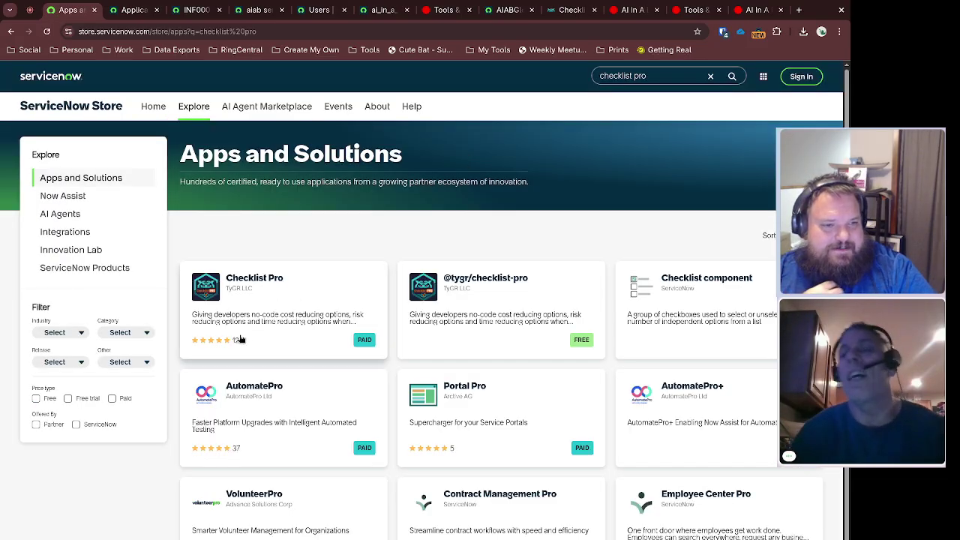
# Step: Read the Checklist Pro listing details, then check the install progress at 97%
pyautogui.click(262, 322)
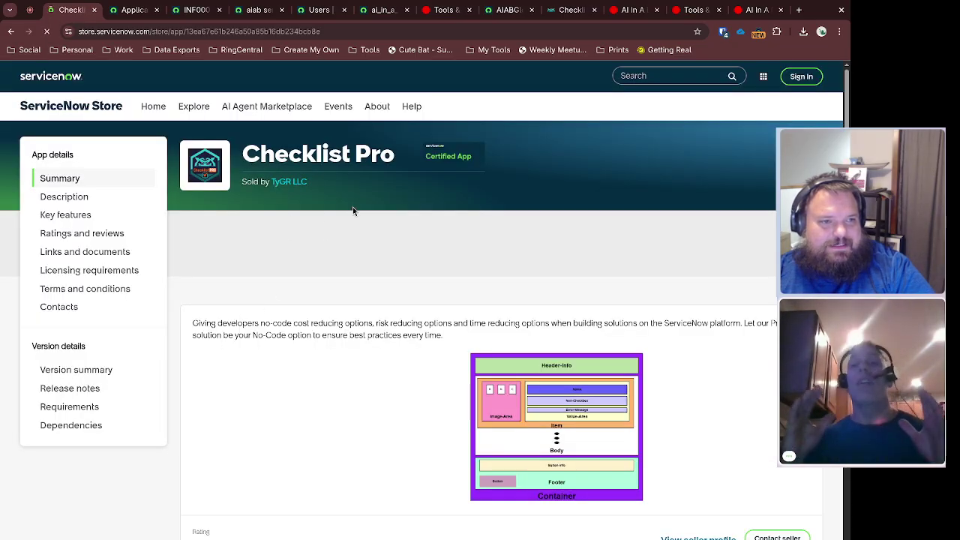
pyautogui.scroll(-3, 352, 334)
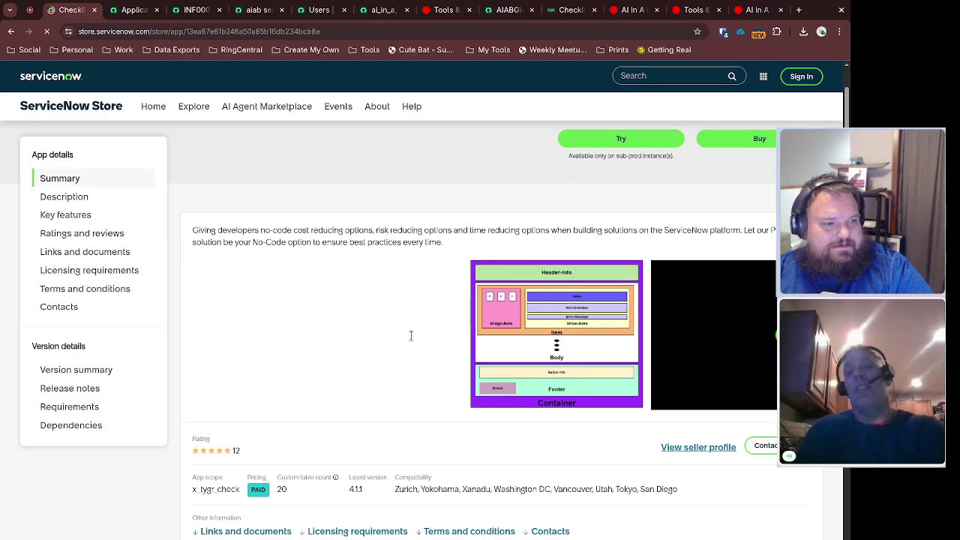
pyautogui.scroll(-2, 408, 337)
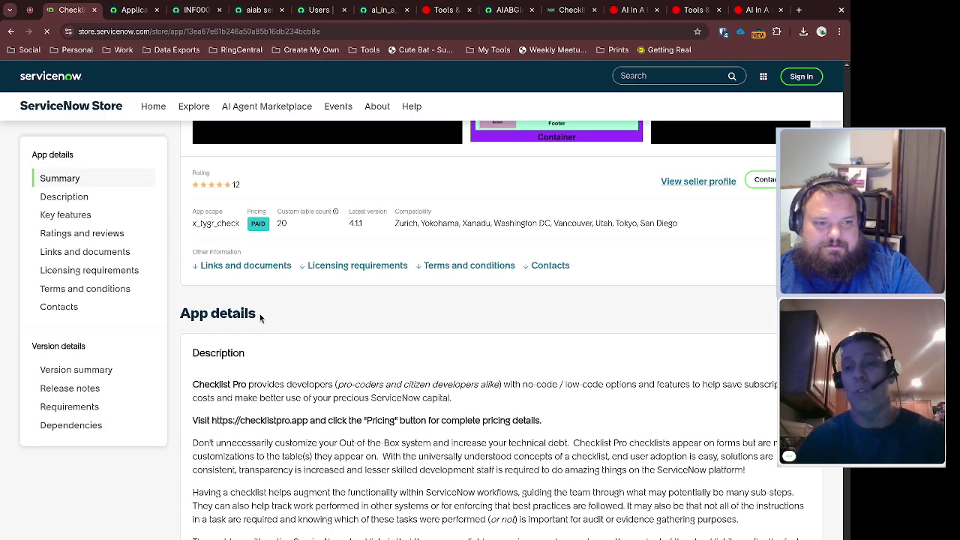
pyautogui.scroll(-2, 405, 340)
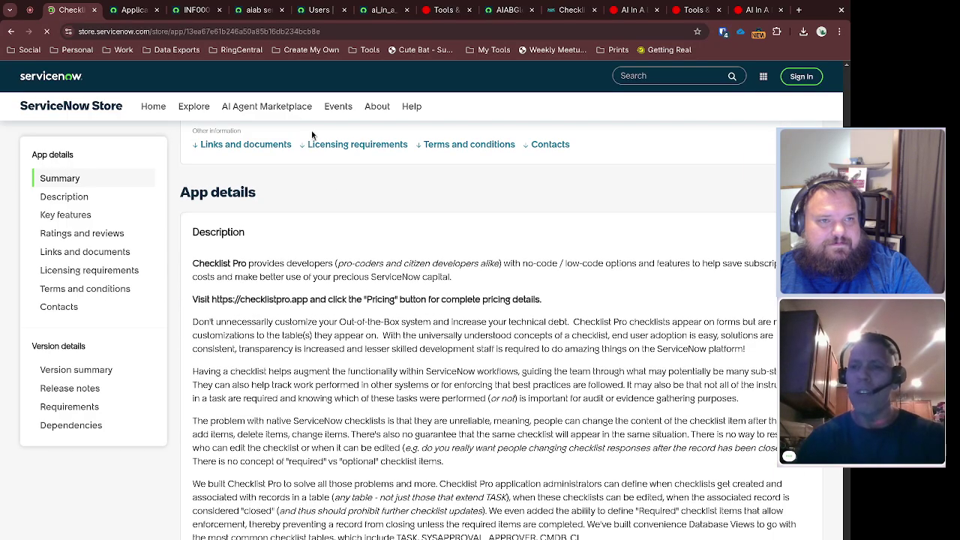
pyautogui.click(129, 9)
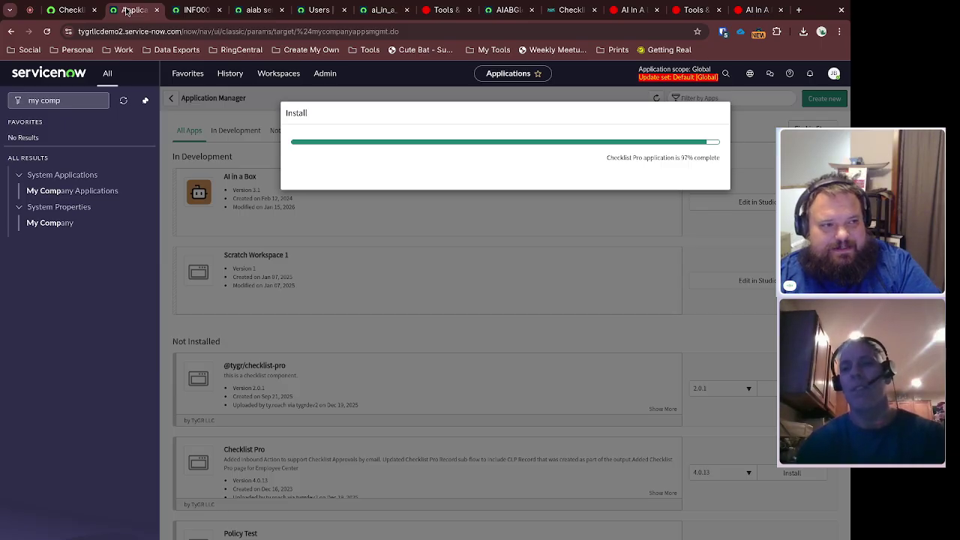
# Step: Review the top of the Checklist Pro listing and recheck the install at 97%
pyautogui.click(71, 10)
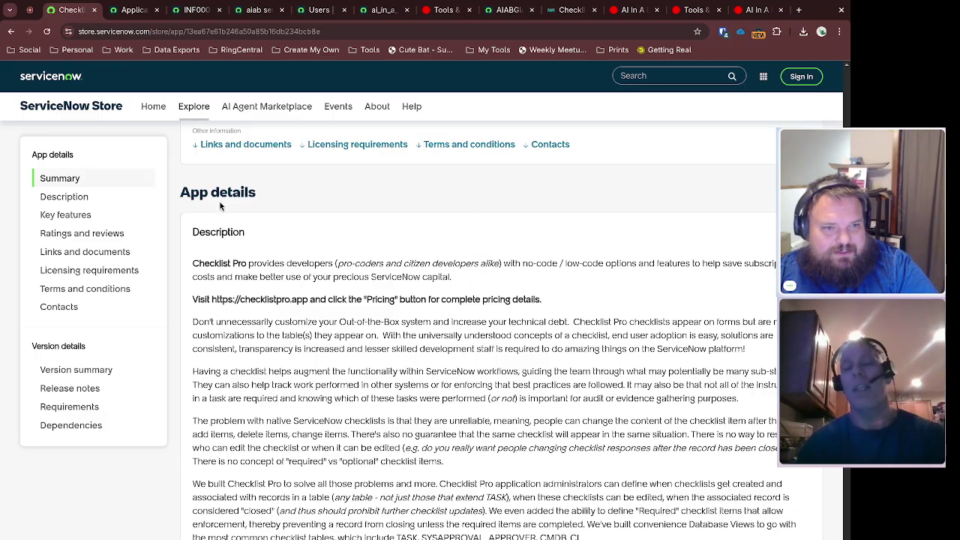
pyautogui.scroll(5, 224, 216)
pyautogui.scroll(2, 224, 216)
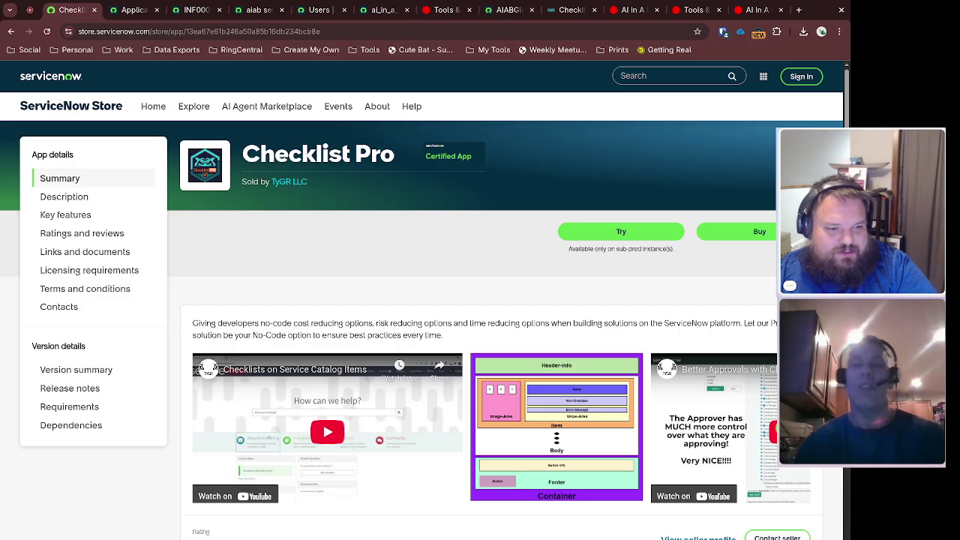
pyautogui.click(124, 11)
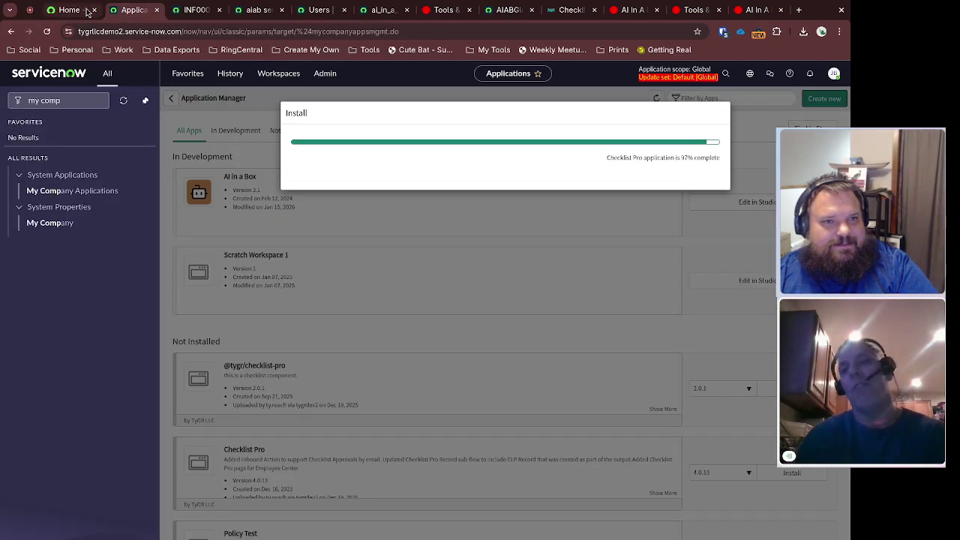
# Step: Browse the Store home's featured apps and its industry filter list
pyautogui.click(88, 11)
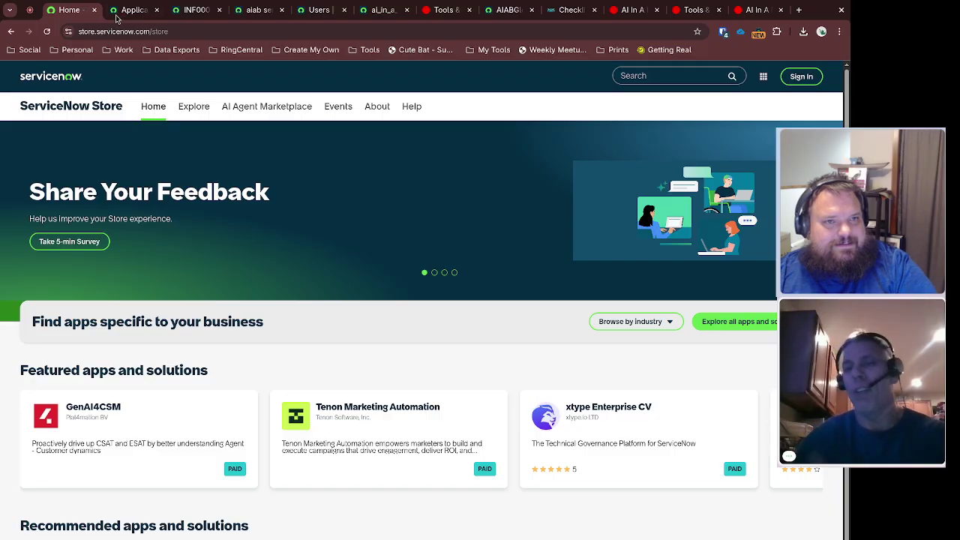
pyautogui.scroll(-2, 285, 277)
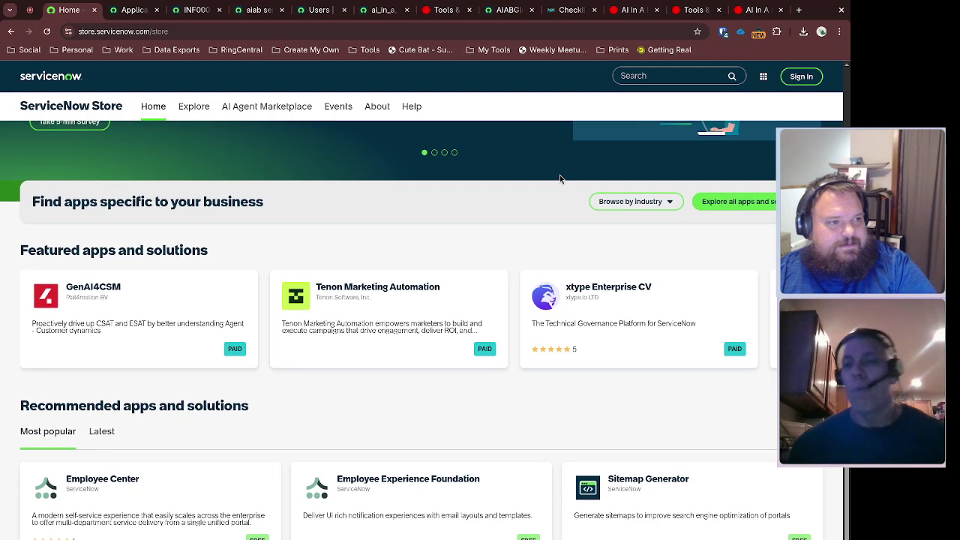
pyautogui.click(614, 203)
pyautogui.click(614, 204)
pyautogui.scroll(-1, 439, 326)
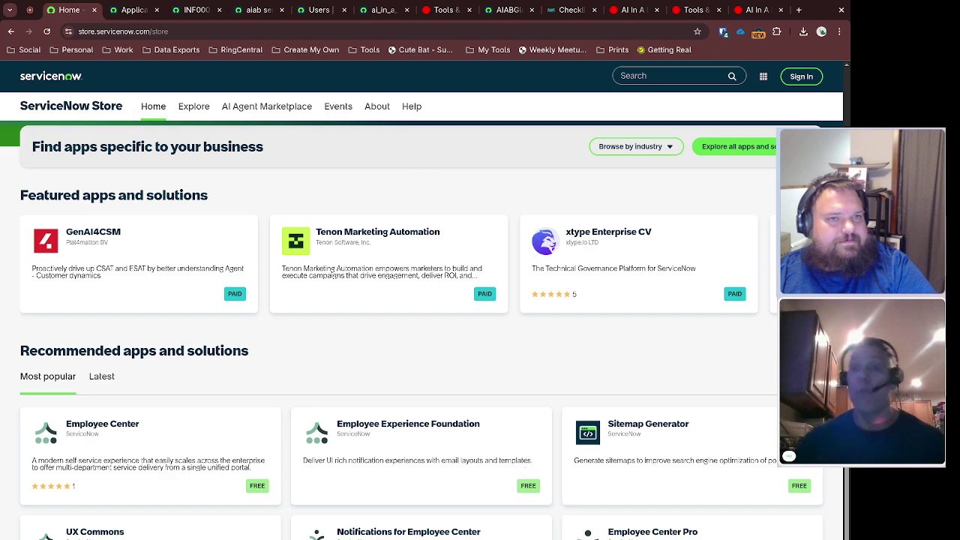
pyautogui.click(141, 10)
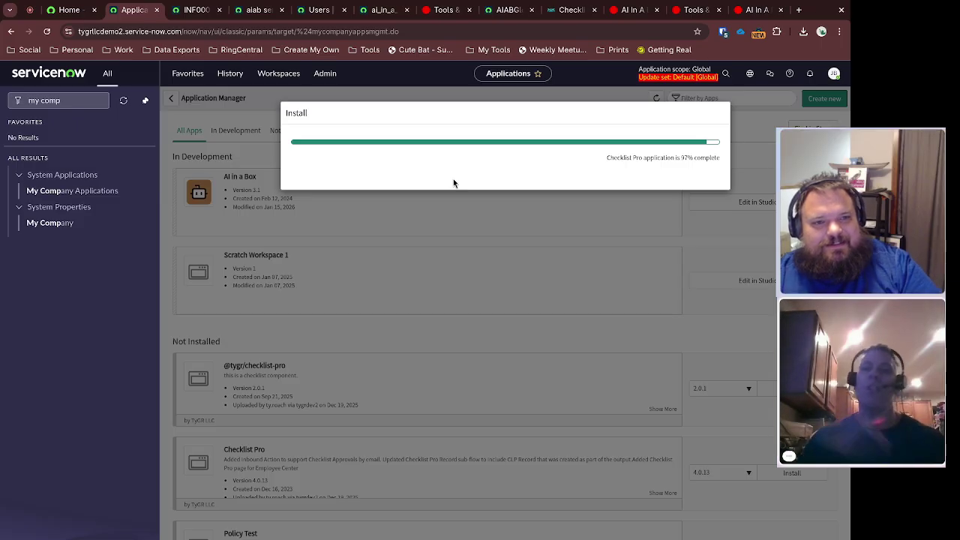
# Step: Highlight the install dialog's 97% complete status text
pyautogui.moveTo(671, 158); pyautogui.dragTo(702, 161)
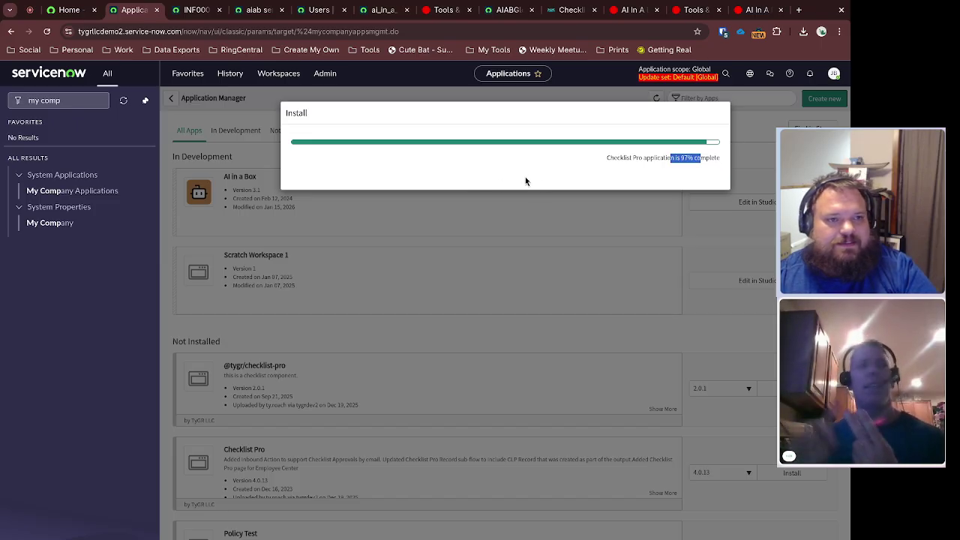
# Step: Duplicate the Application Manager tab, keeping the original's 97% install dialog
pyautogui.rightClick(136, 12)
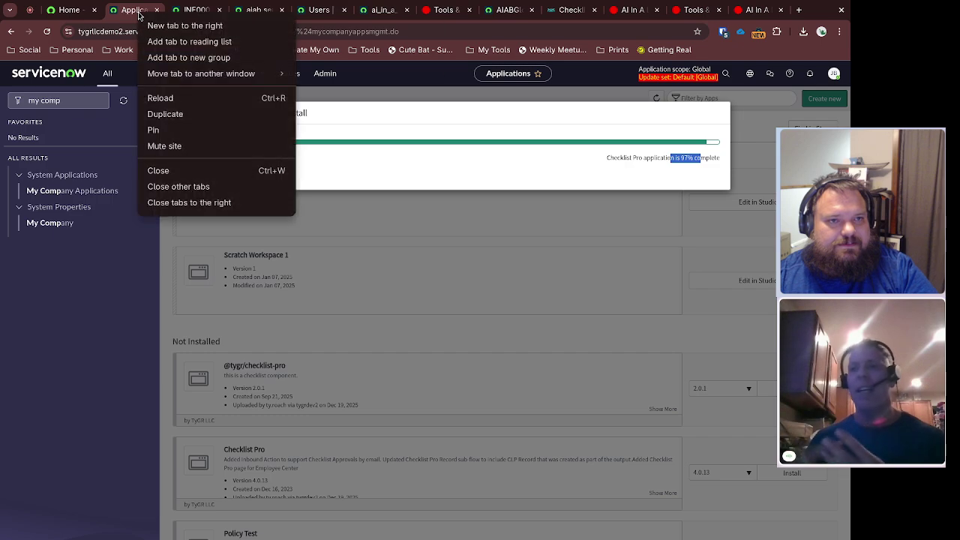
pyautogui.click(165, 114)
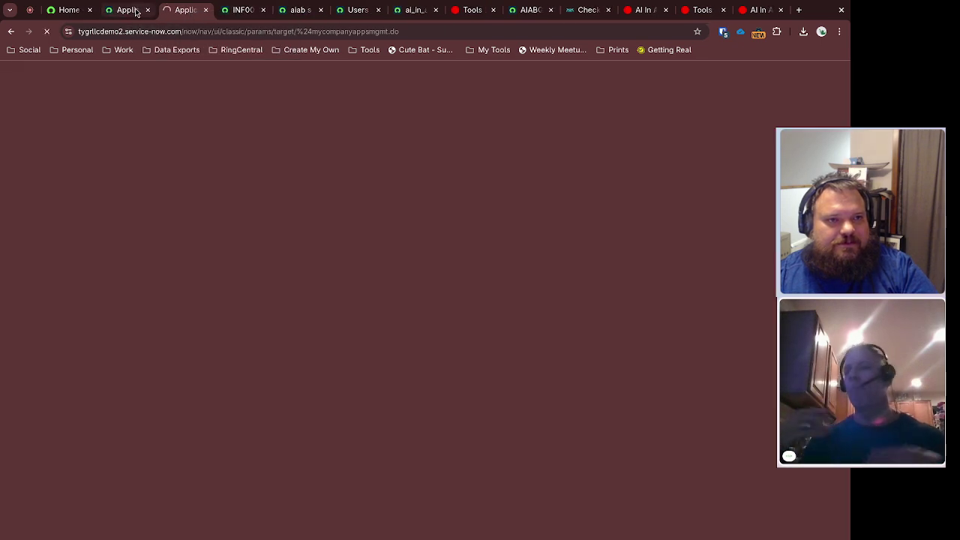
pyautogui.click(124, 11)
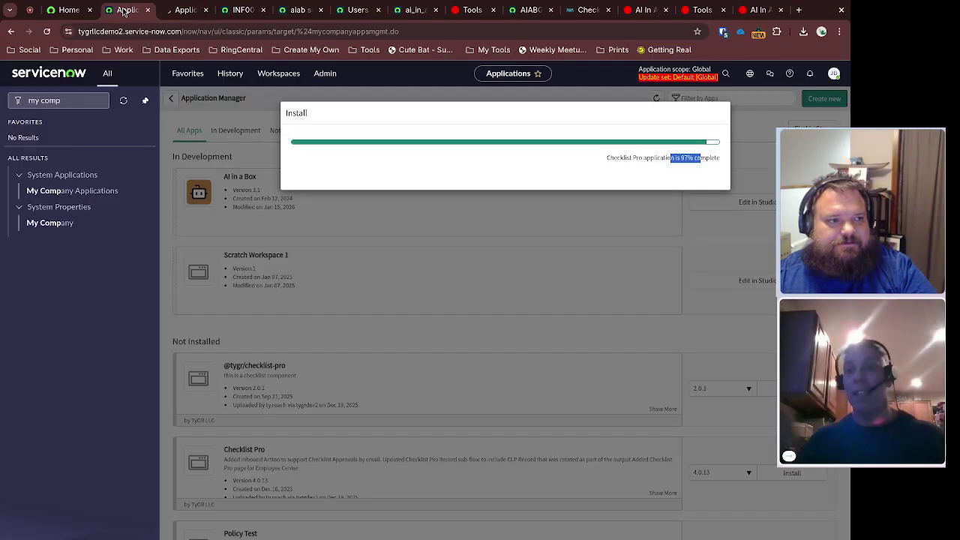
pyautogui.moveTo(666, 158); pyautogui.dragTo(700, 159)
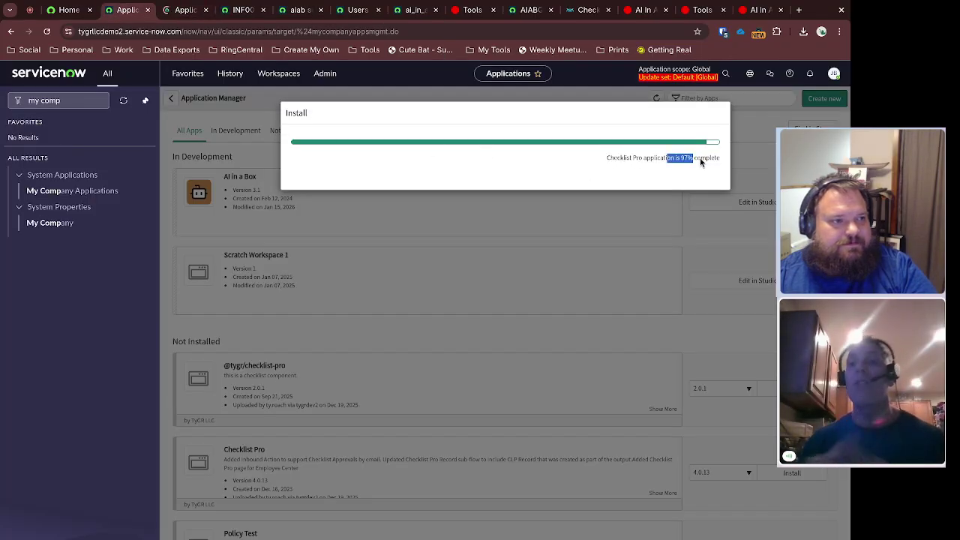
pyautogui.click(510, 149)
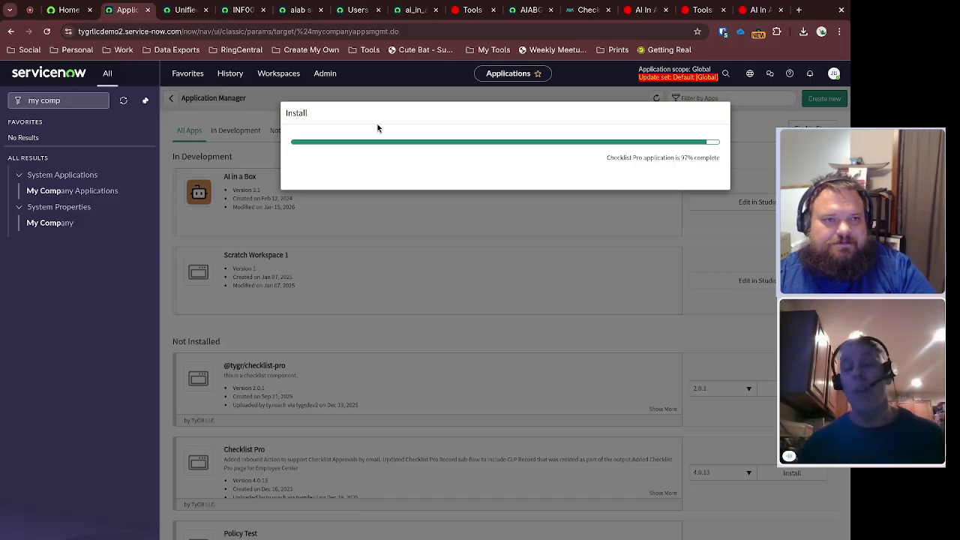
# Step: Compare the duplicate tab, showing Checklist Pro 4.0.13 Not Installed, with the stalled install
pyautogui.click(172, 11)
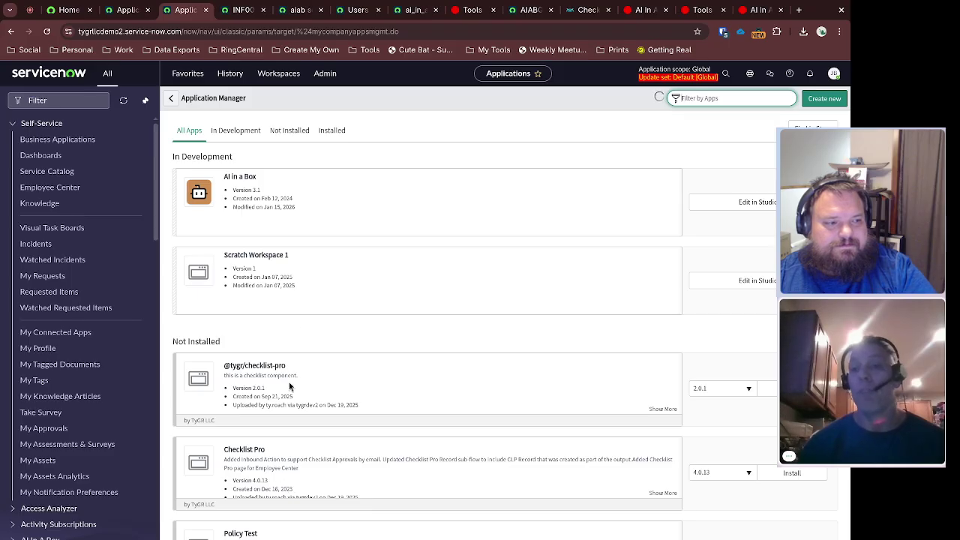
pyautogui.click(127, 9)
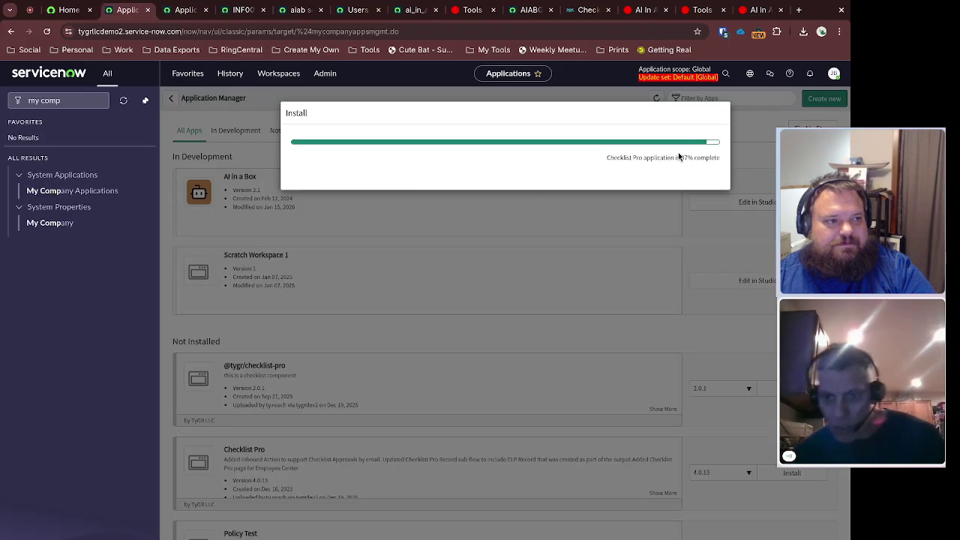
pyautogui.moveTo(666, 158); pyautogui.dragTo(702, 158)
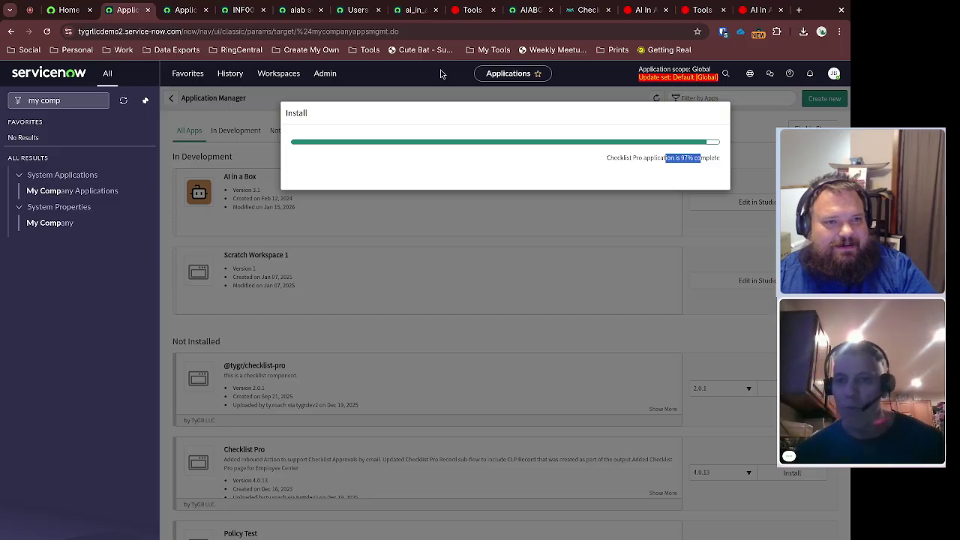
pyautogui.click(187, 15)
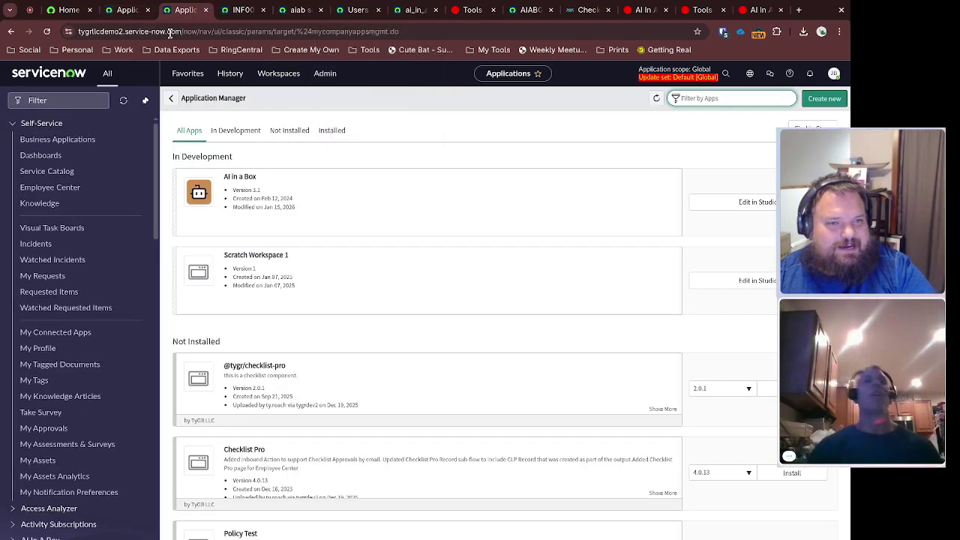
pyautogui.click(129, 12)
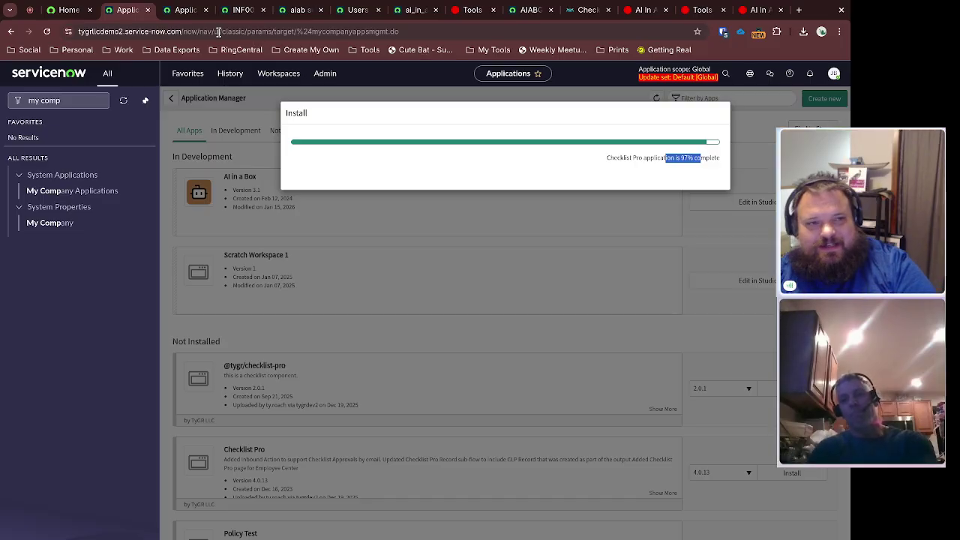
pyautogui.click(69, 10)
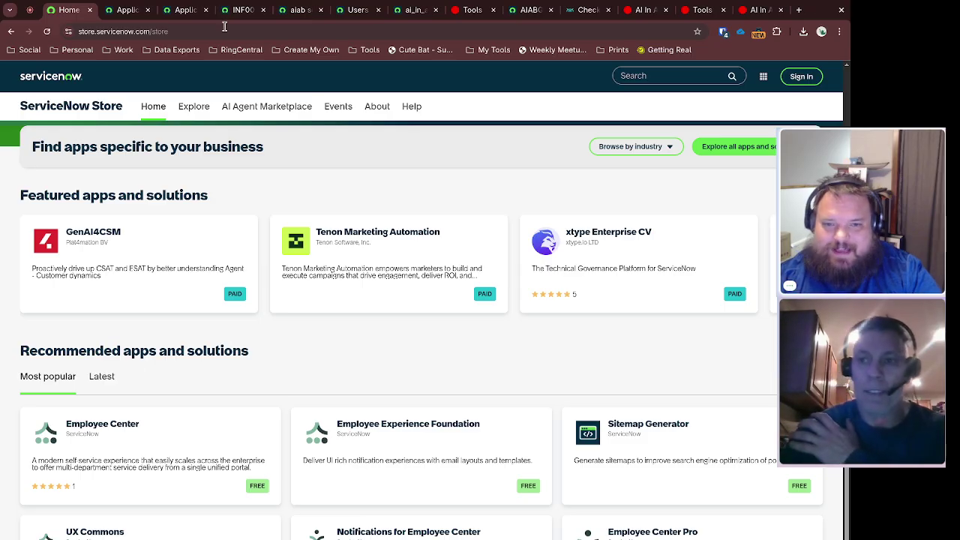
pyautogui.click(126, 11)
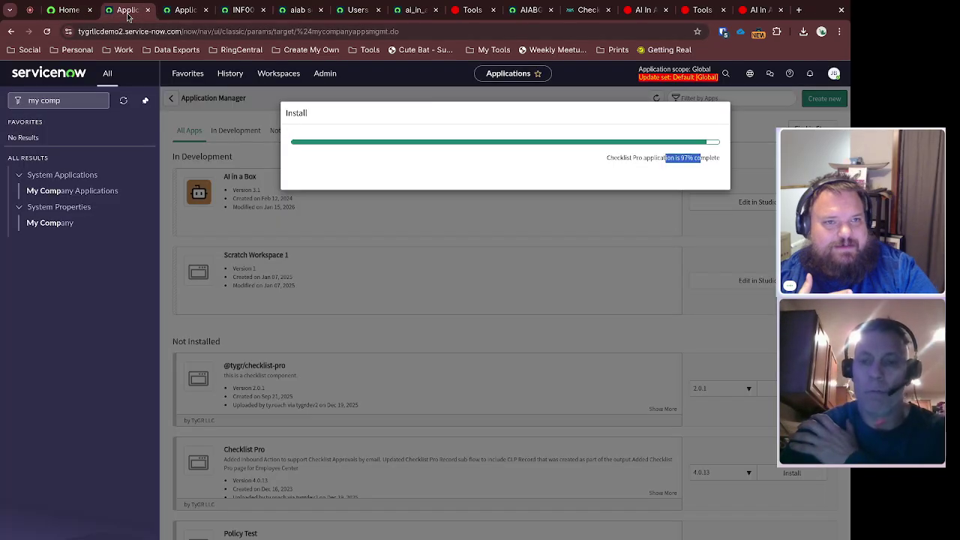
pyautogui.click(69, 10)
pyautogui.click(176, 12)
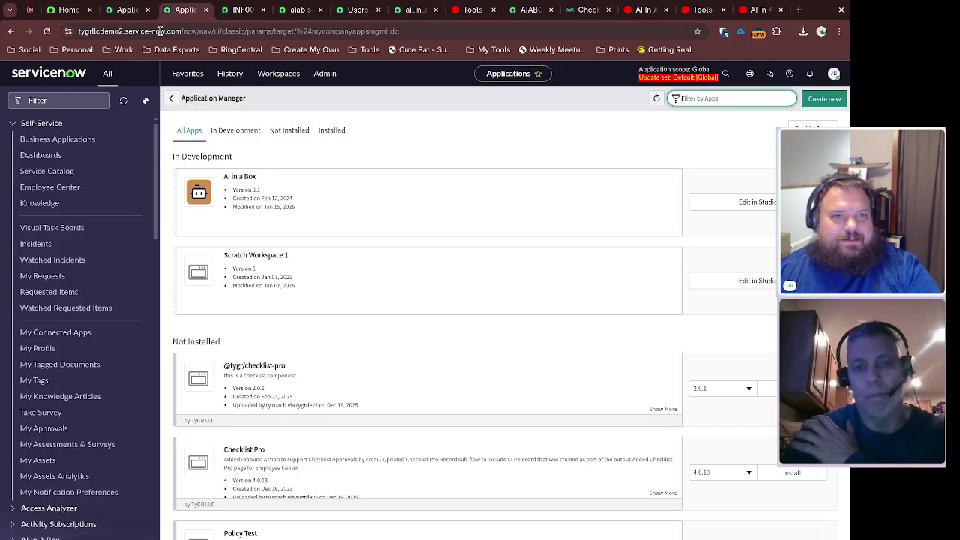
pyautogui.click(168, 30)
# Step: Load news.jace.pro/a, search it for 'checklist pro', then clear the search
pyautogui.write('news.jace.pro')
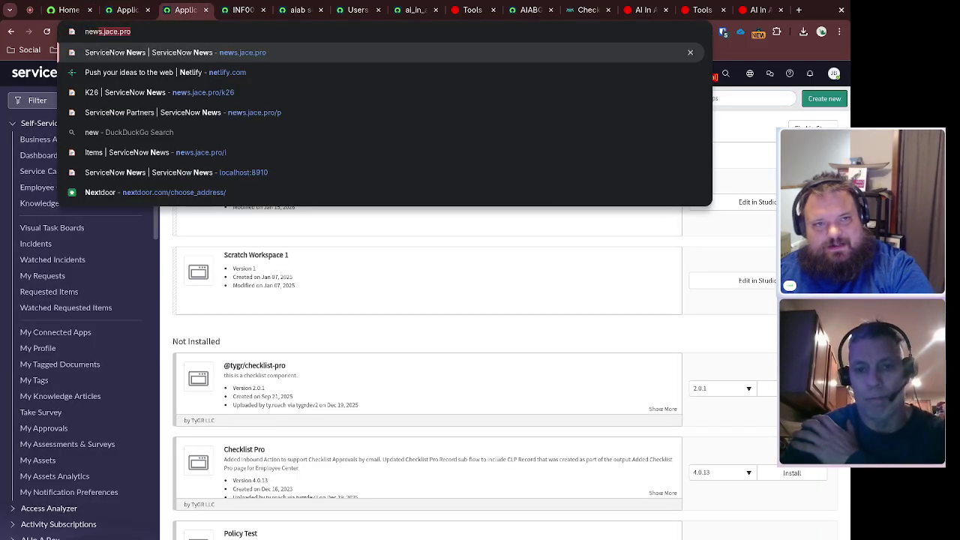
pyautogui.write('/a')
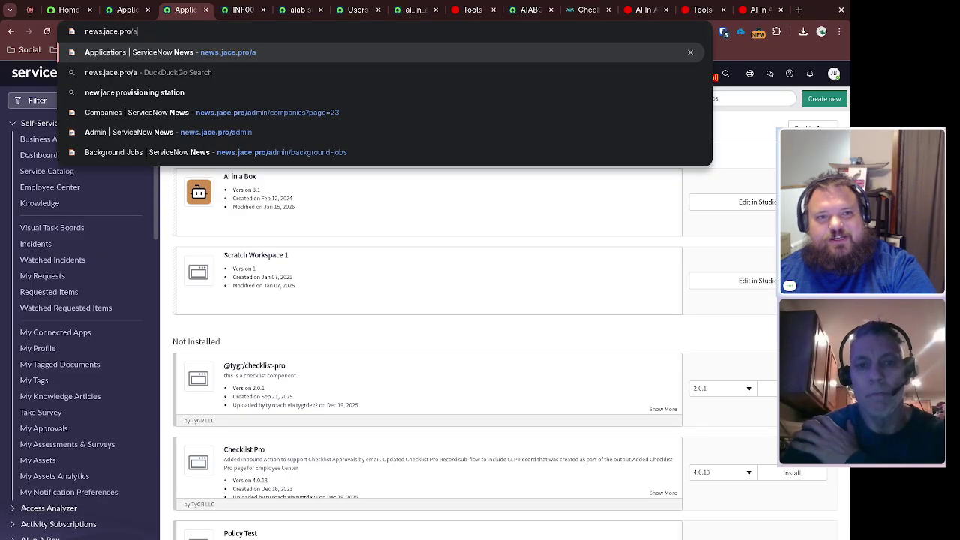
pyautogui.press('Return')
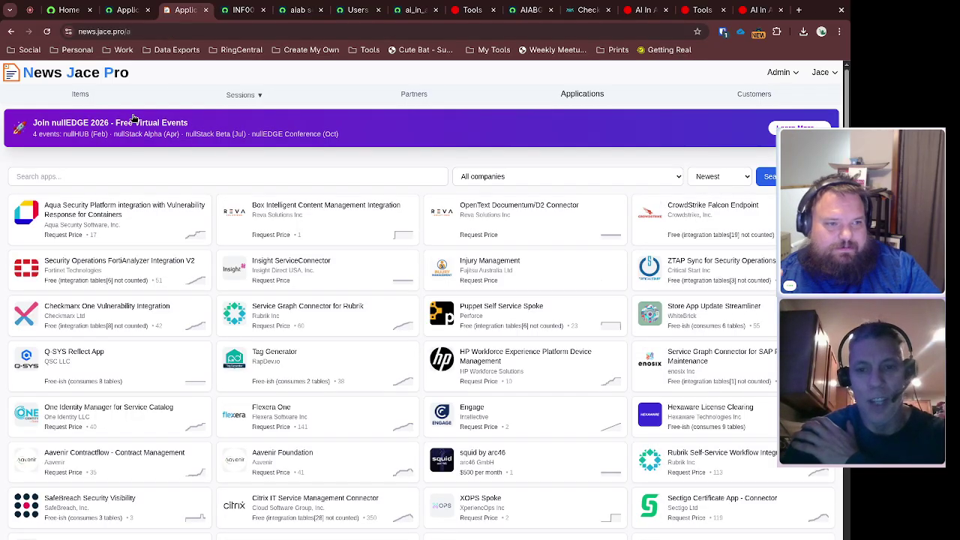
pyautogui.click(112, 177)
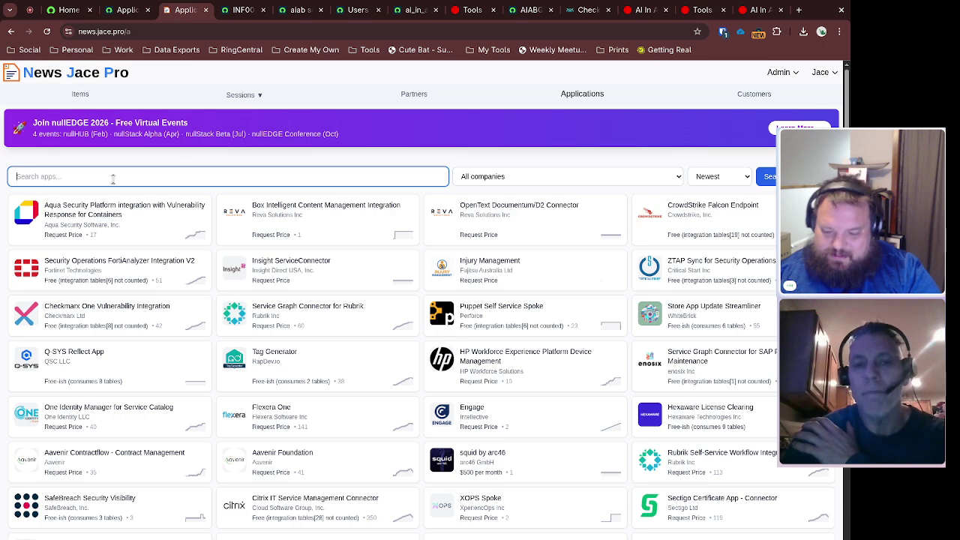
pyautogui.write('checklist')
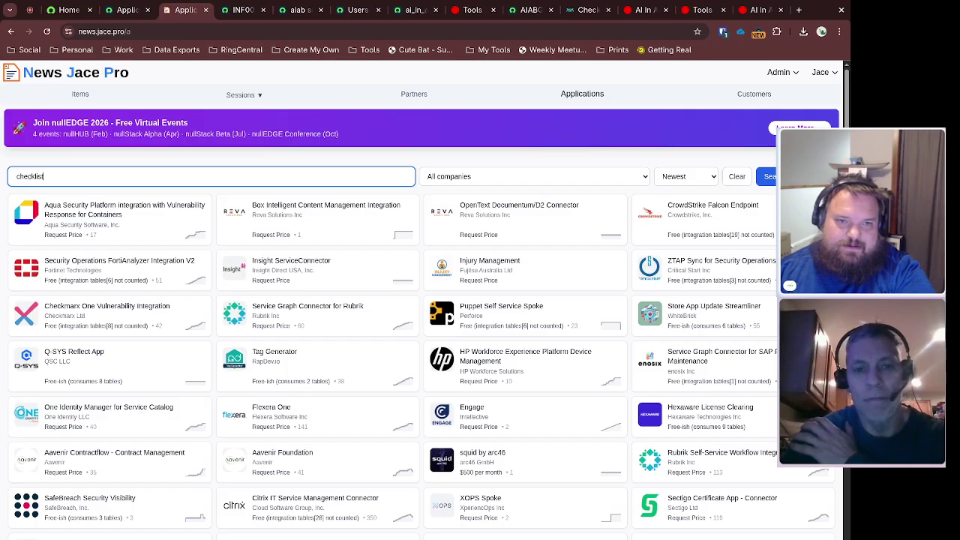
pyautogui.write(' pro')
pyautogui.press('Return')
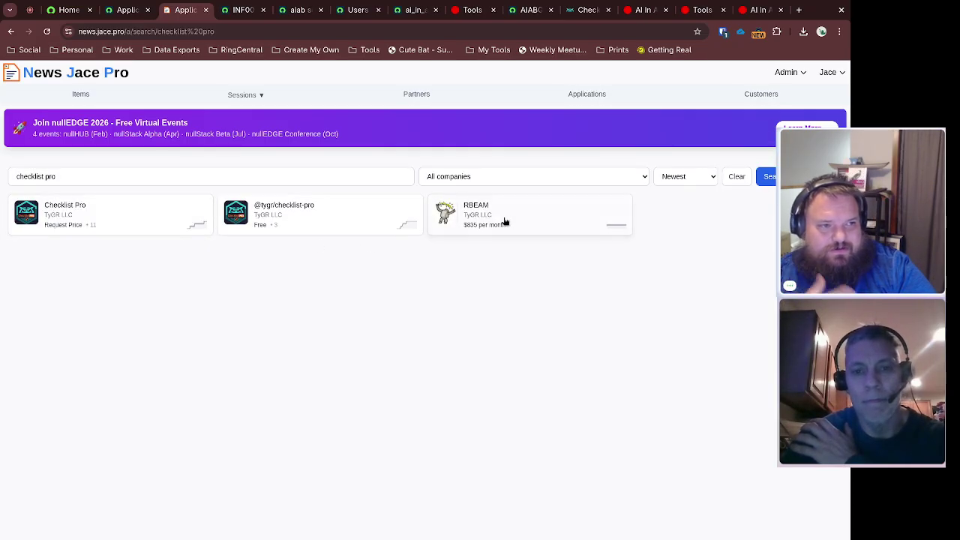
pyautogui.click(182, 176)
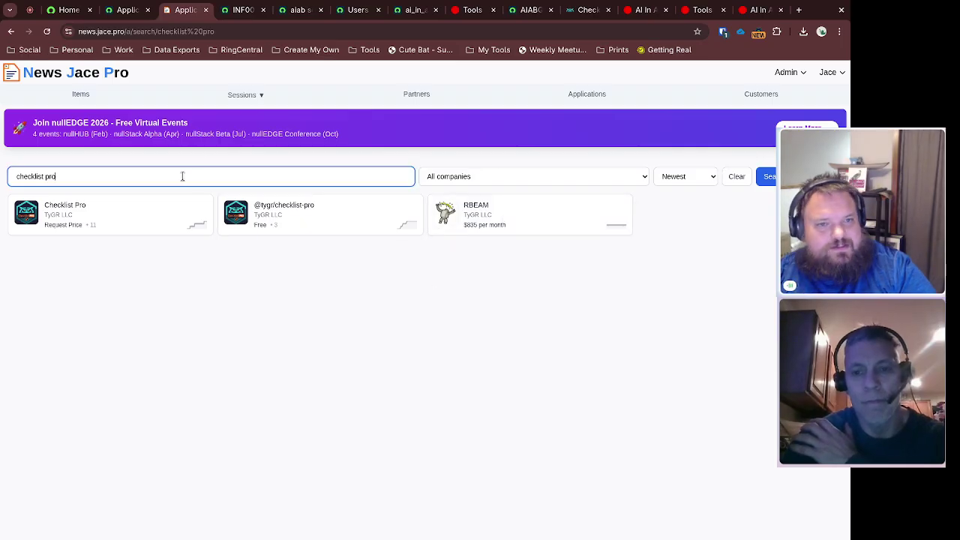
pyautogui.hotkey('ctrl', 'a')
pyautogui.press('BackSpace')
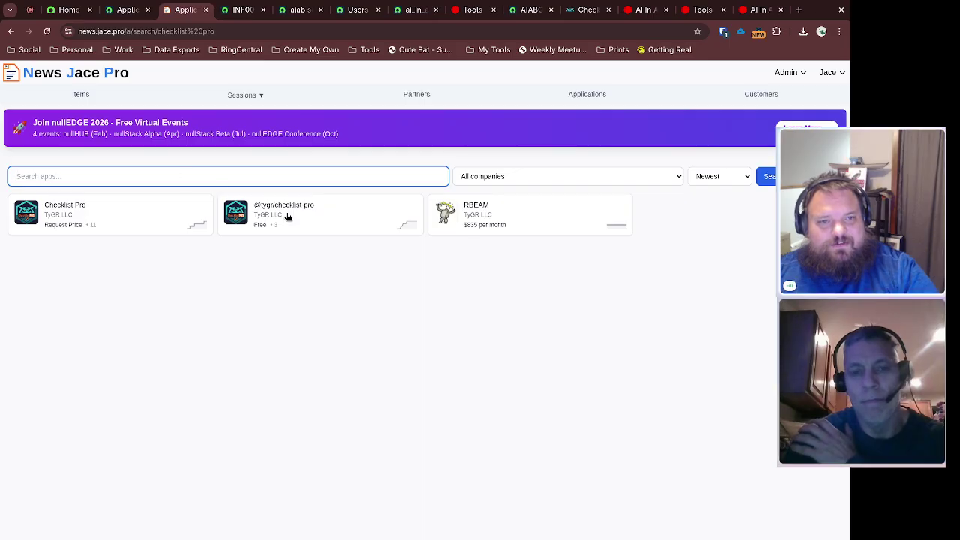
# Step: Filter the app list to the company TyGR LLC
pyautogui.click(507, 176)
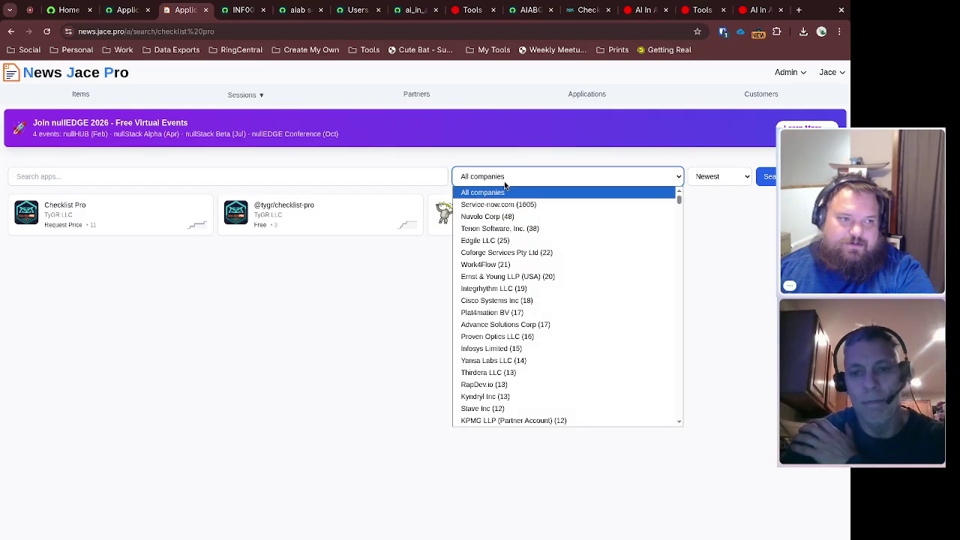
pyautogui.press('h')
pyautogui.press('Down')
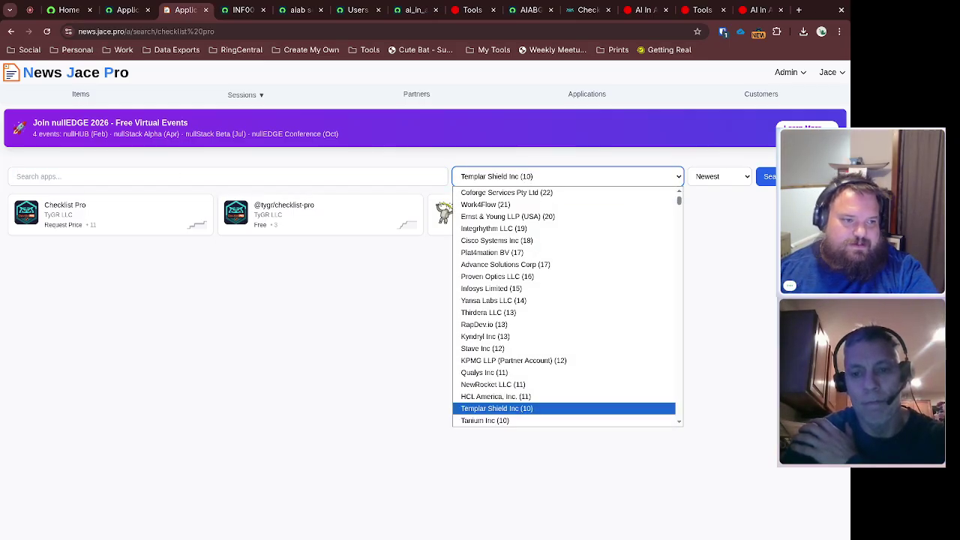
pyautogui.press('t')
pyautogui.press('y')
pyautogui.press('Return')
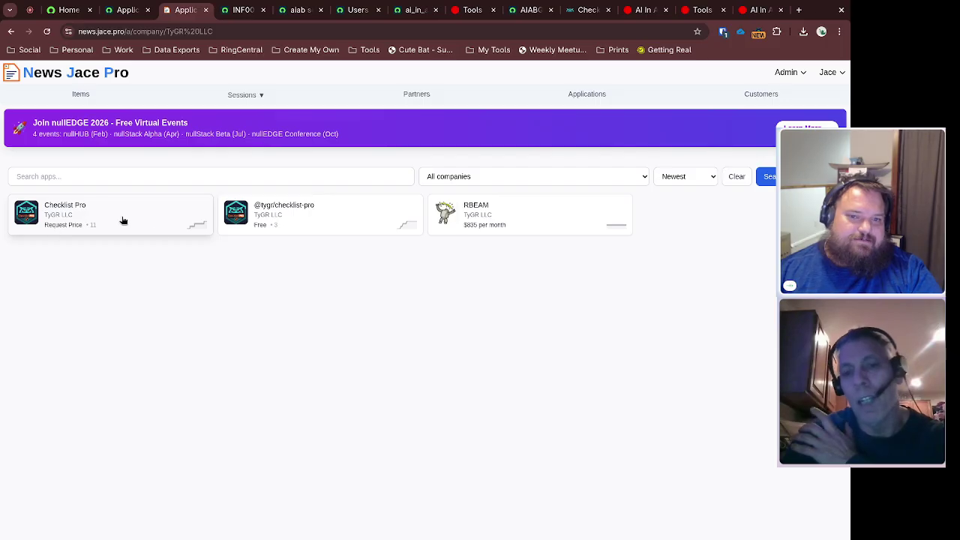
# Step: Switch the company filter to VividCharts LLC to show its four apps
pyautogui.click(505, 180)
pyautogui.press('v')
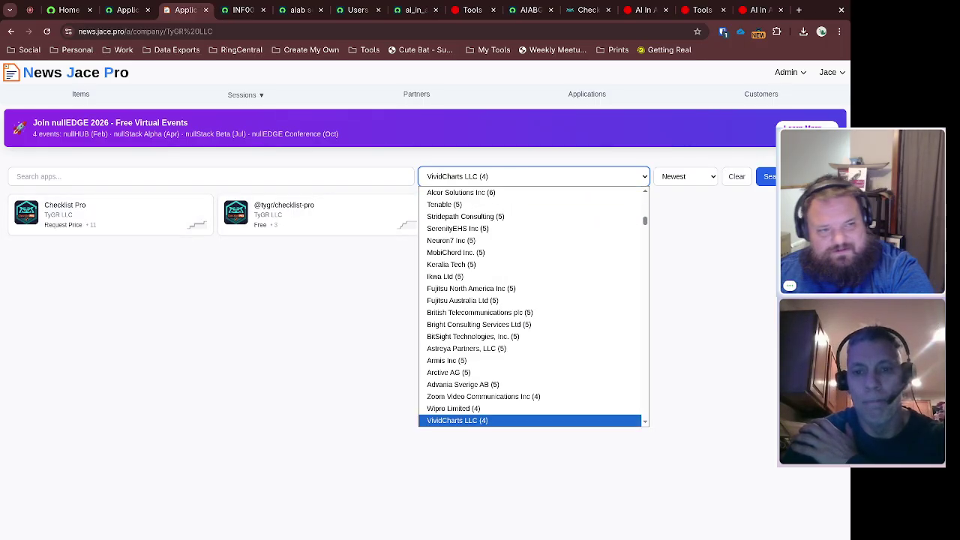
pyautogui.press('Return')
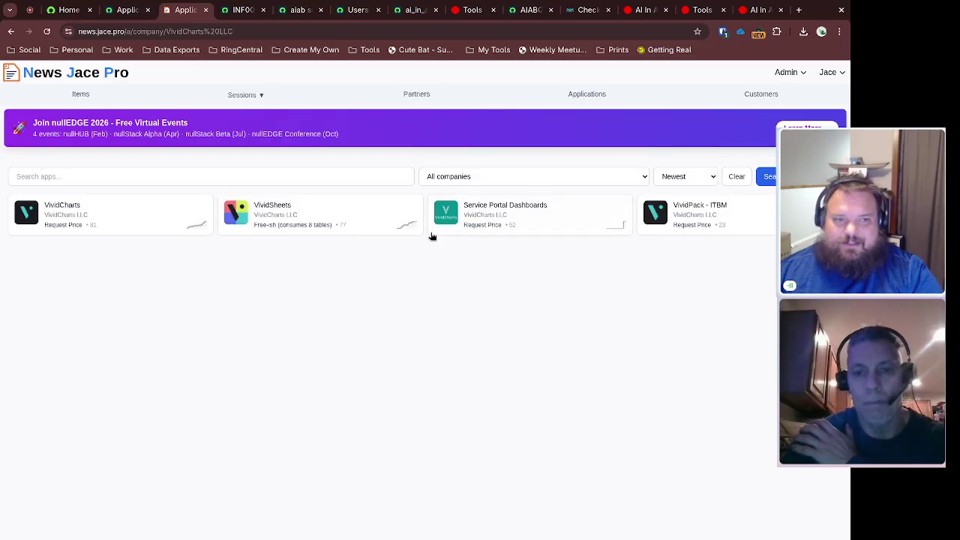
pyautogui.click(695, 179)
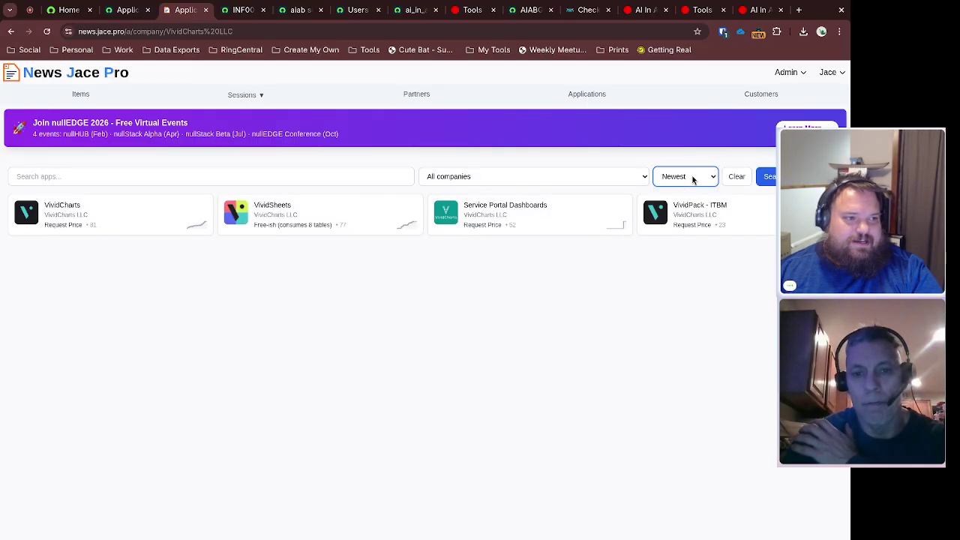
pyautogui.click(257, 176)
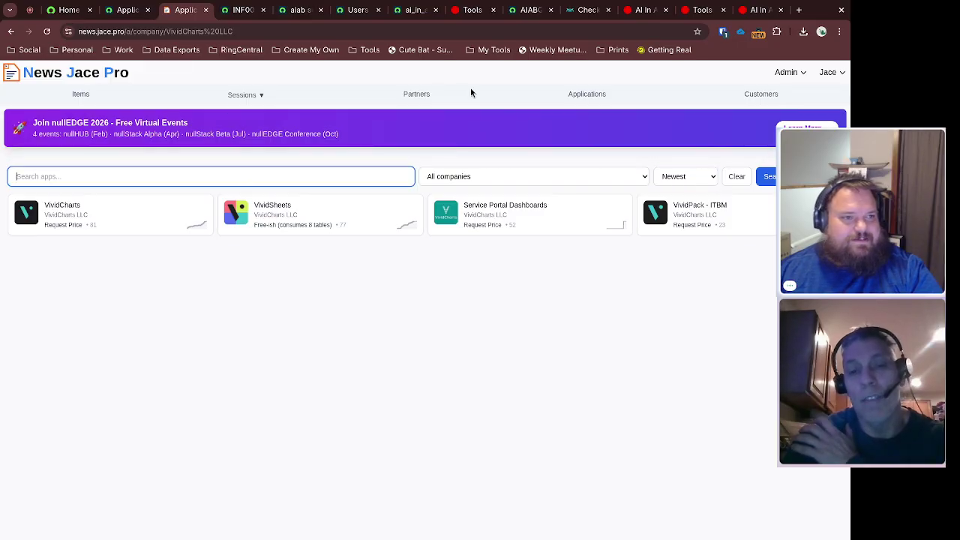
pyautogui.moveTo(131, 32); pyautogui.dragTo(542, 45)
# Step: Return to the full news.jace.pro/a applications list
pyautogui.press('BackSpace')
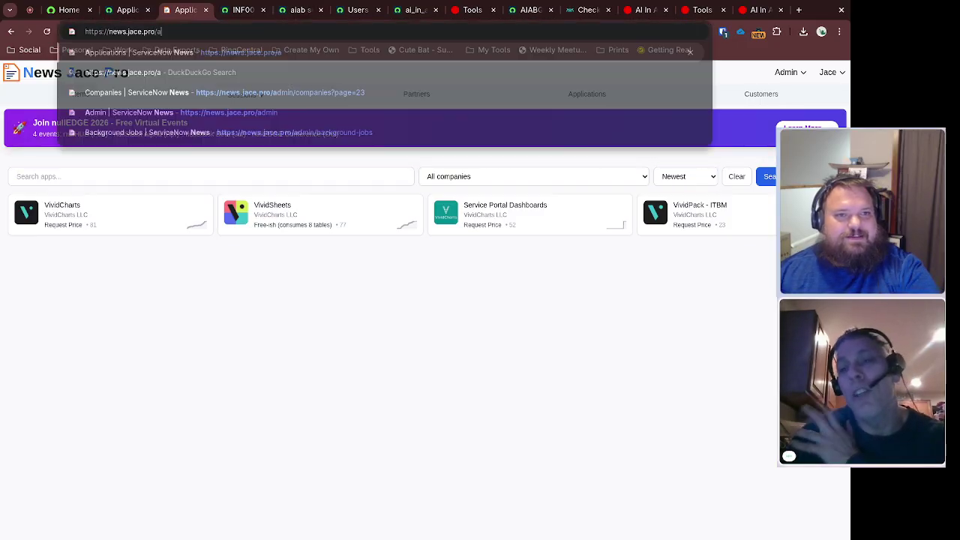
pyautogui.write('a')
pyautogui.press('Return')
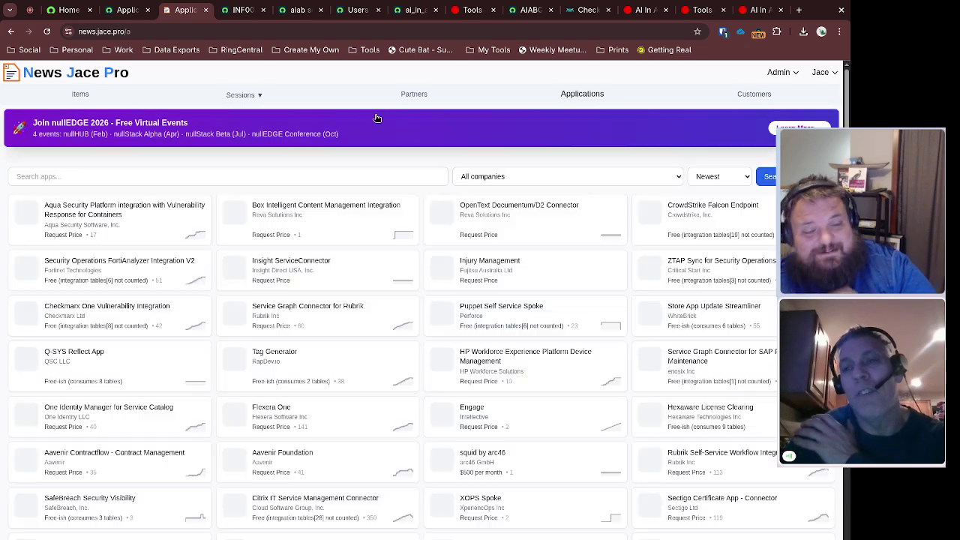
# Step: Search 'now assist' and view Now Assist for Creator's purchase and version history
pyautogui.click(203, 172)
pyautogui.write('now assist')
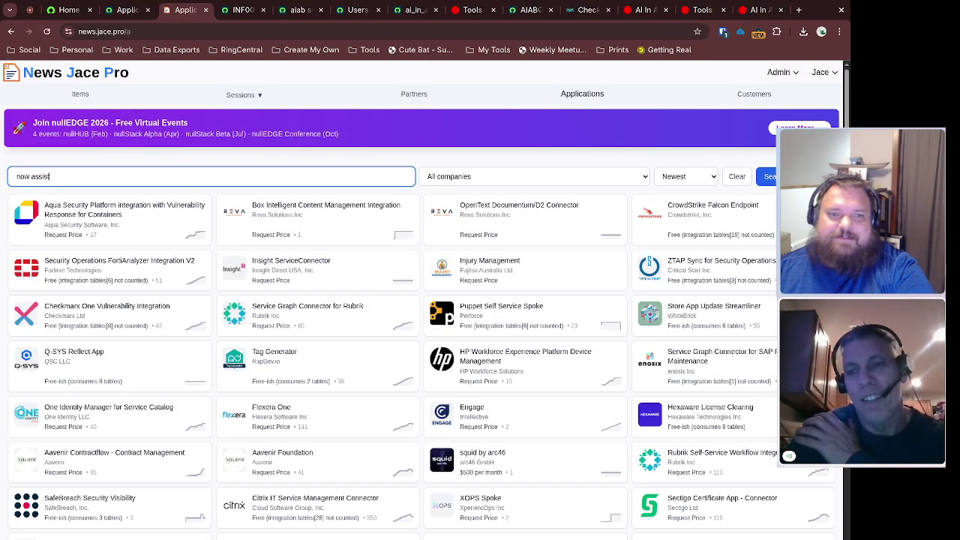
pyautogui.press('Return')
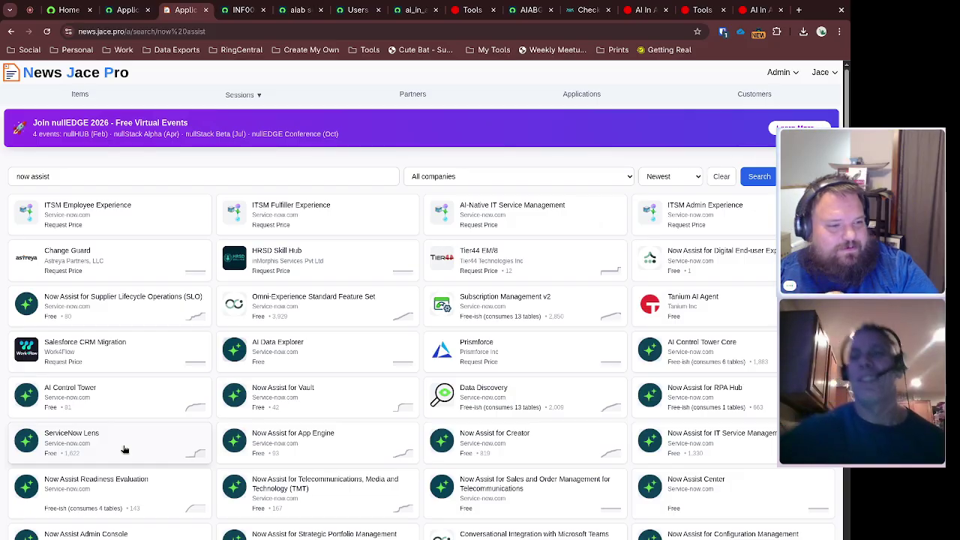
pyautogui.click(510, 446)
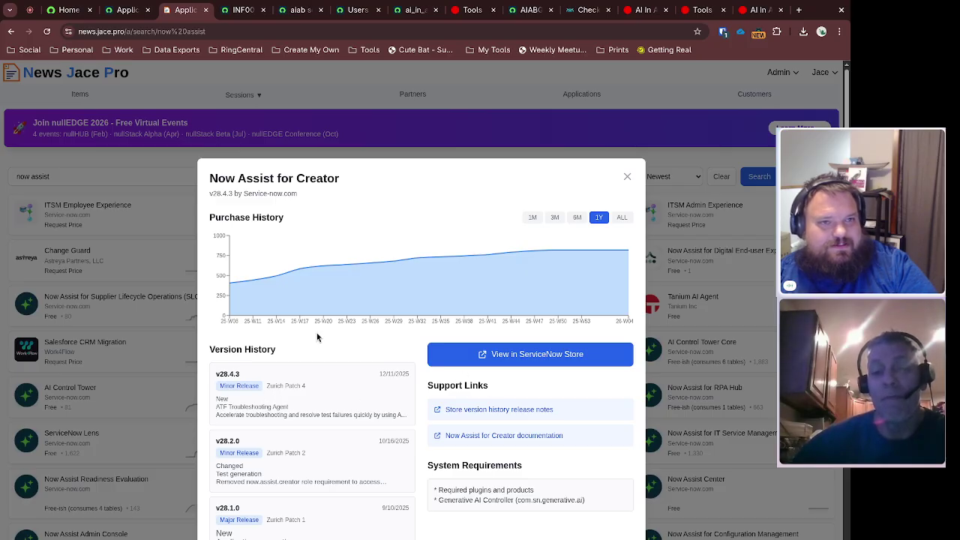
pyautogui.click(129, 11)
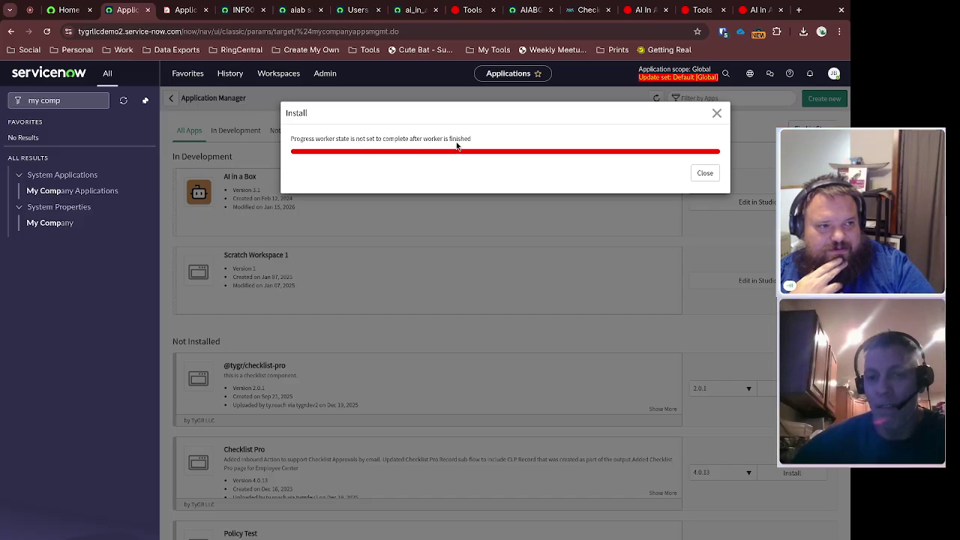
# Step: Select the install error text and duplicate the Application Manager tab
pyautogui.moveTo(475, 142); pyautogui.dragTo(302, 137)
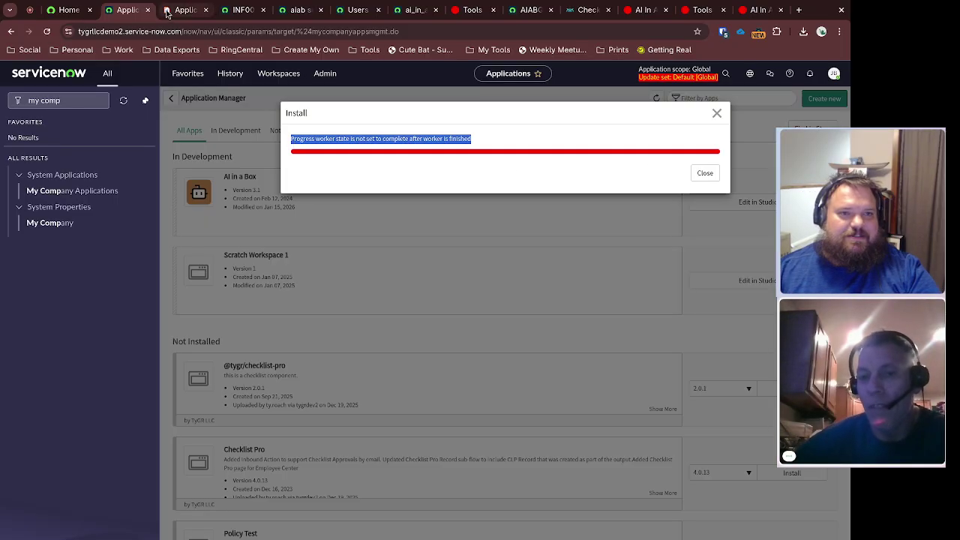
pyautogui.rightClick(124, 10)
pyautogui.click(146, 112)
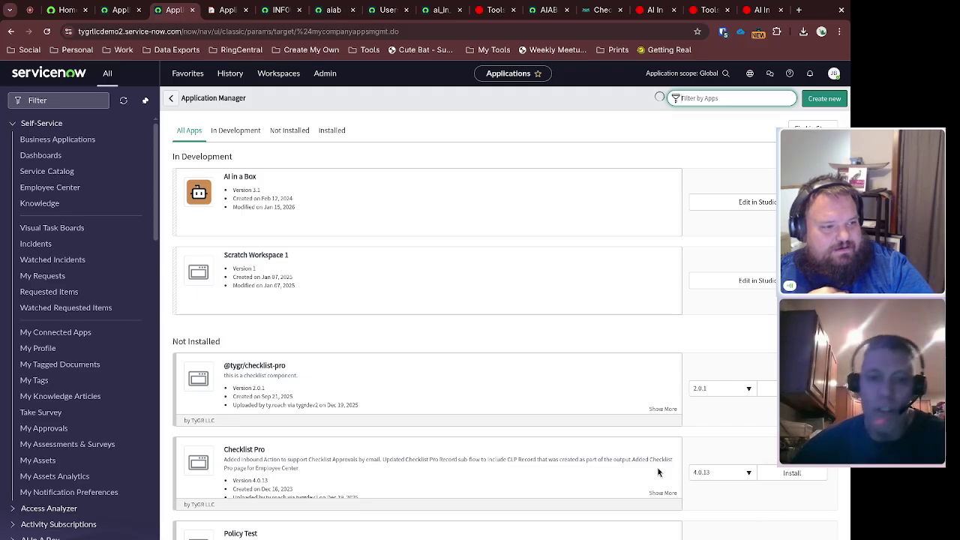
# Step: Filter for 'checklist', install Checklist Pro 4.0.13 and close the success dialog
pyautogui.click(47, 100)
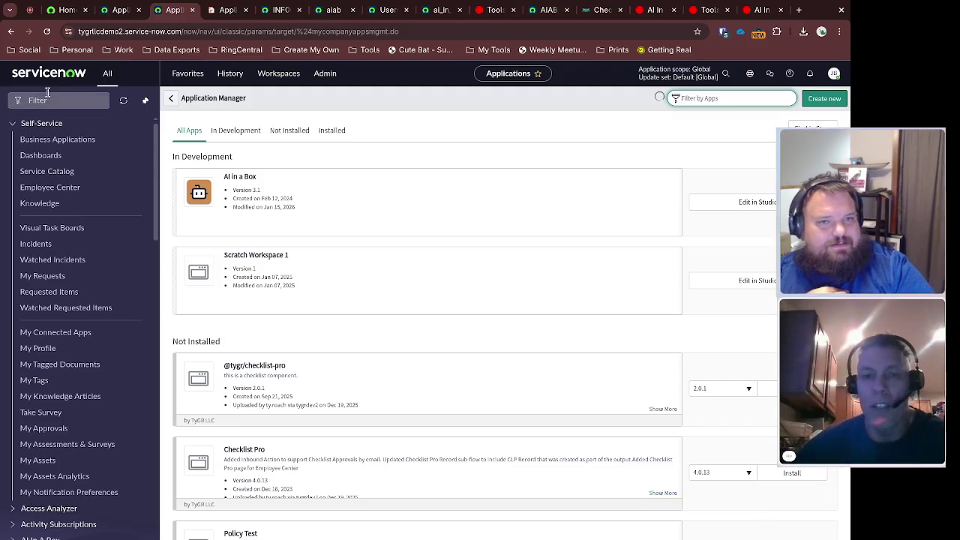
pyautogui.write('checklist')
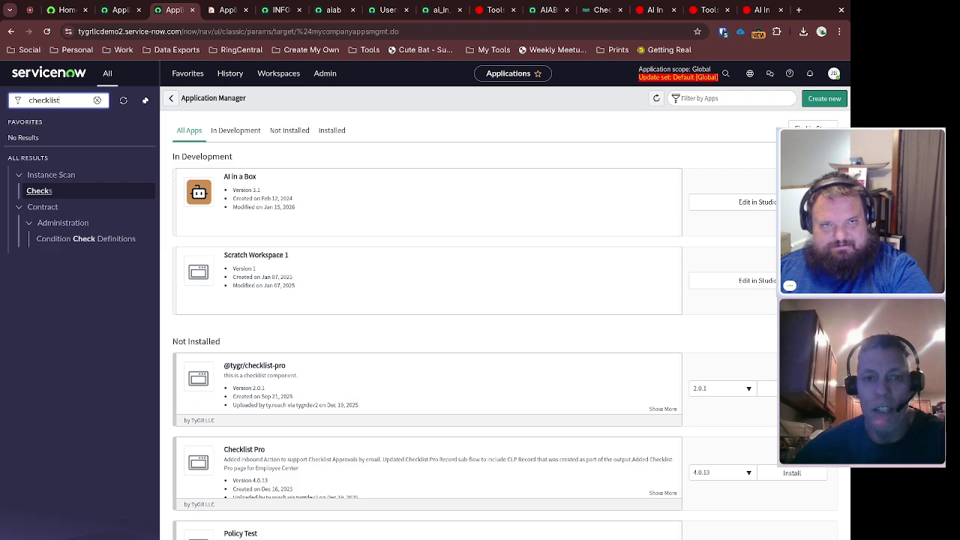
pyautogui.click(791, 475)
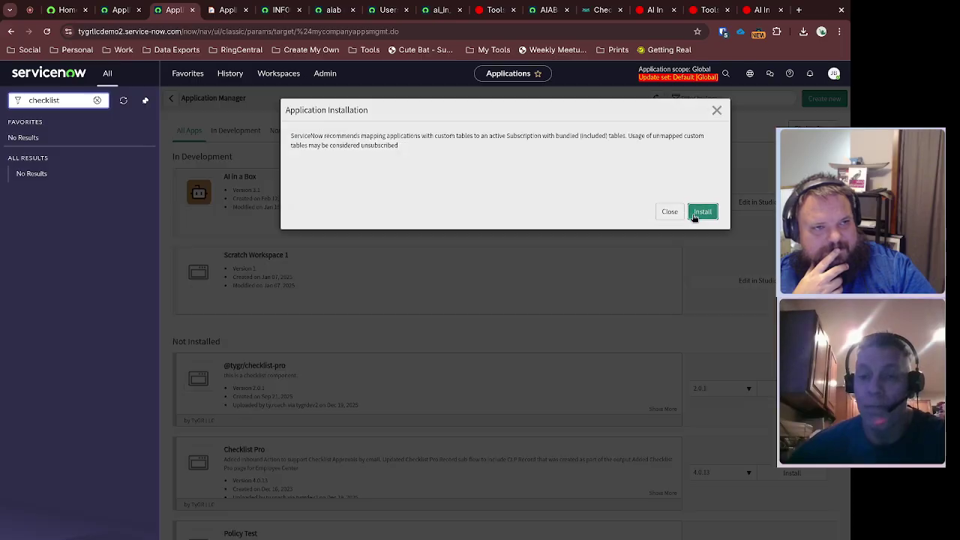
pyautogui.click(694, 215)
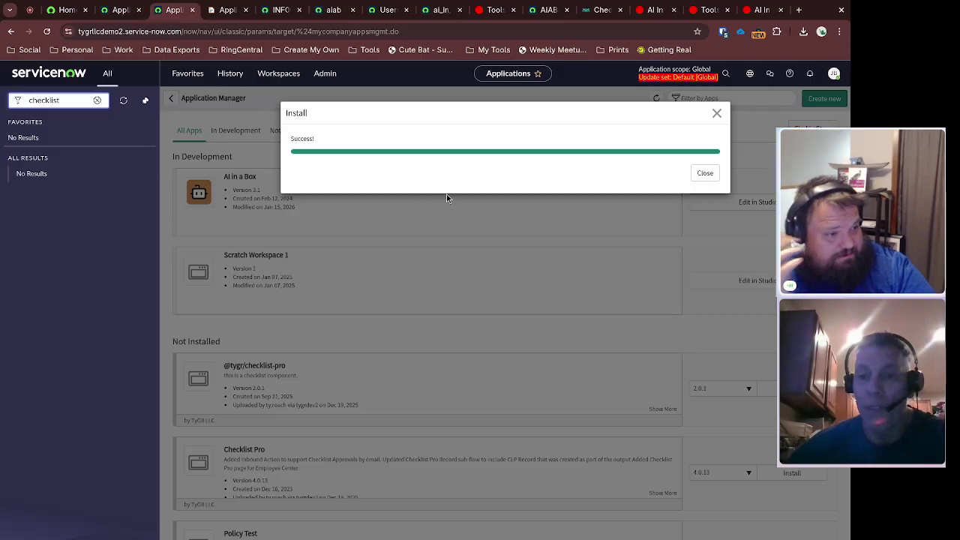
pyautogui.click(705, 174)
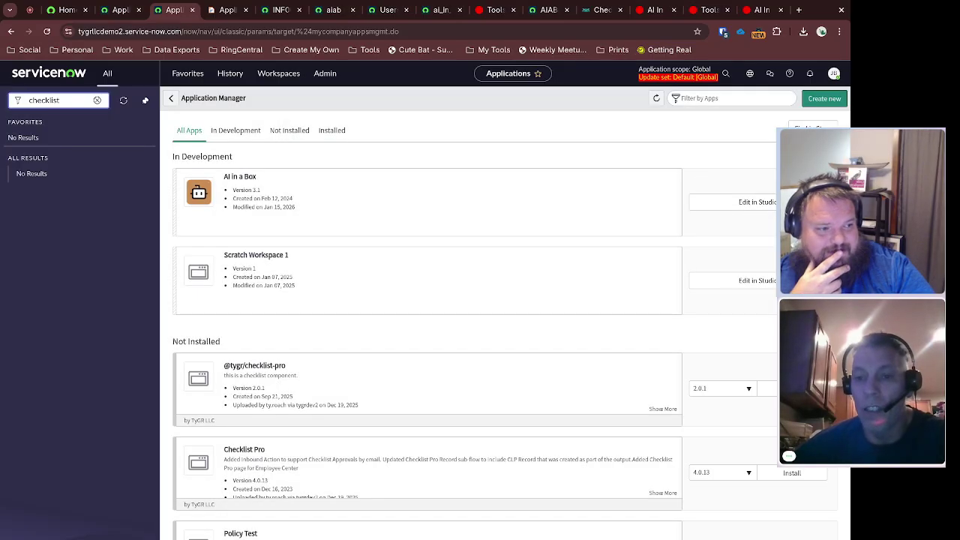
# Step: Reload Application Manager and filter the navigator for 'checklist'
pyautogui.hotkey('ctrl', 'r')
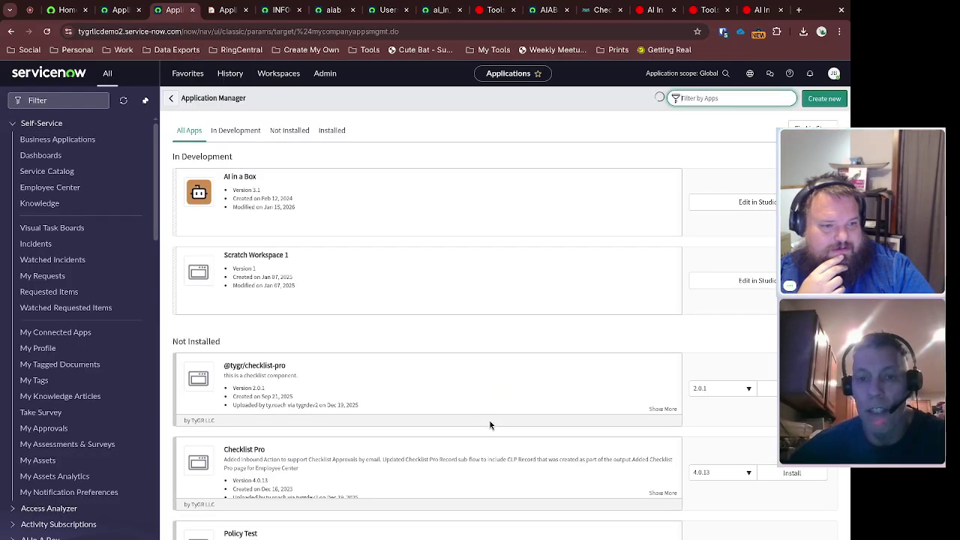
pyautogui.click(39, 100)
pyautogui.write('chec')
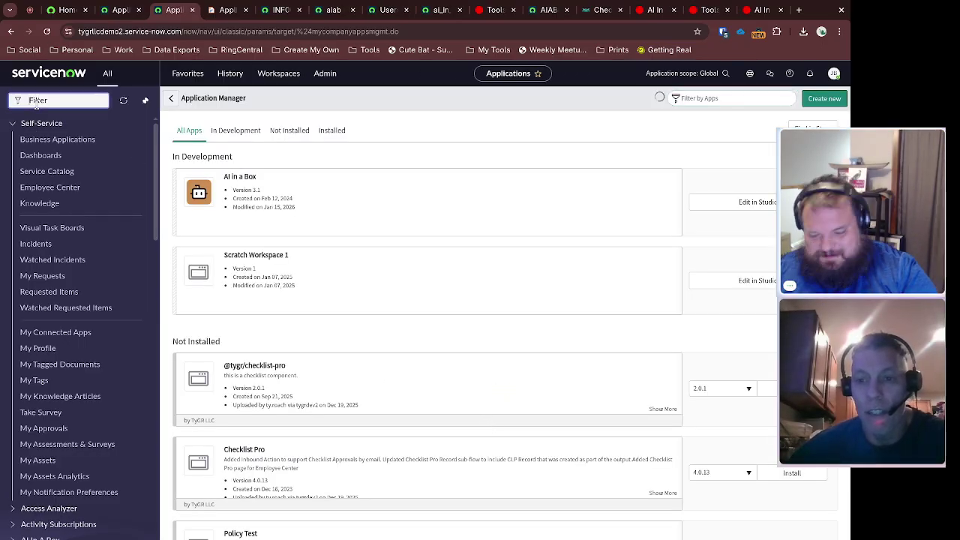
pyautogui.write('k')
pyautogui.write('list')
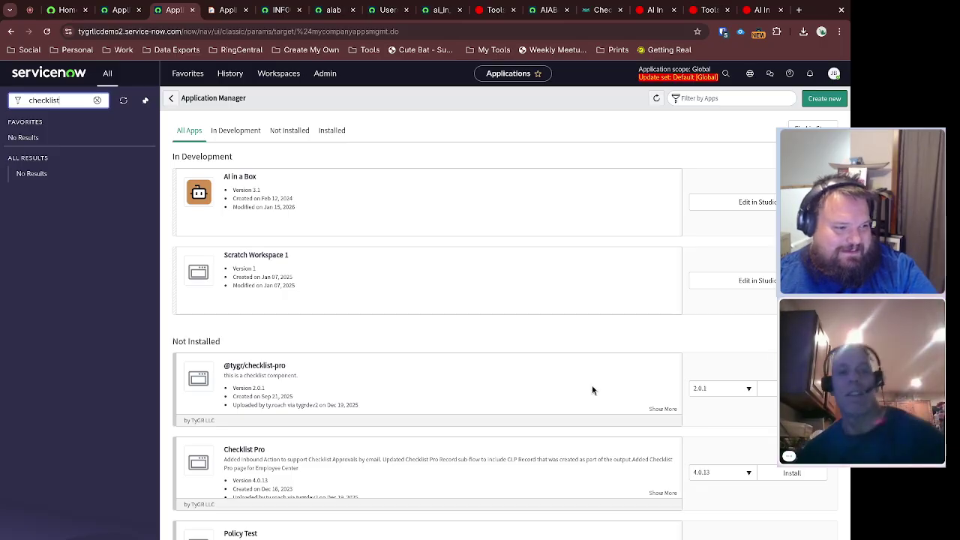
pyautogui.click(727, 473)
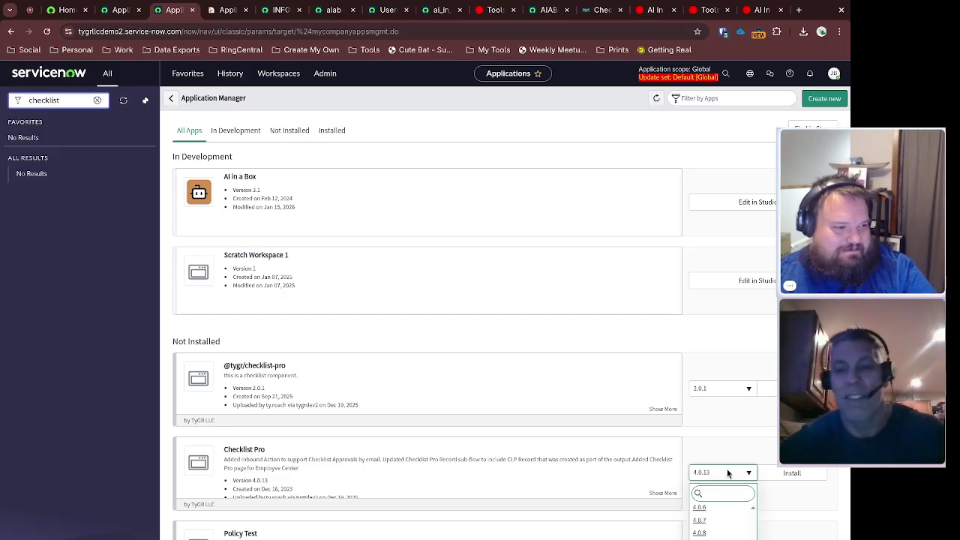
pyautogui.click(729, 476)
pyautogui.click(62, 100)
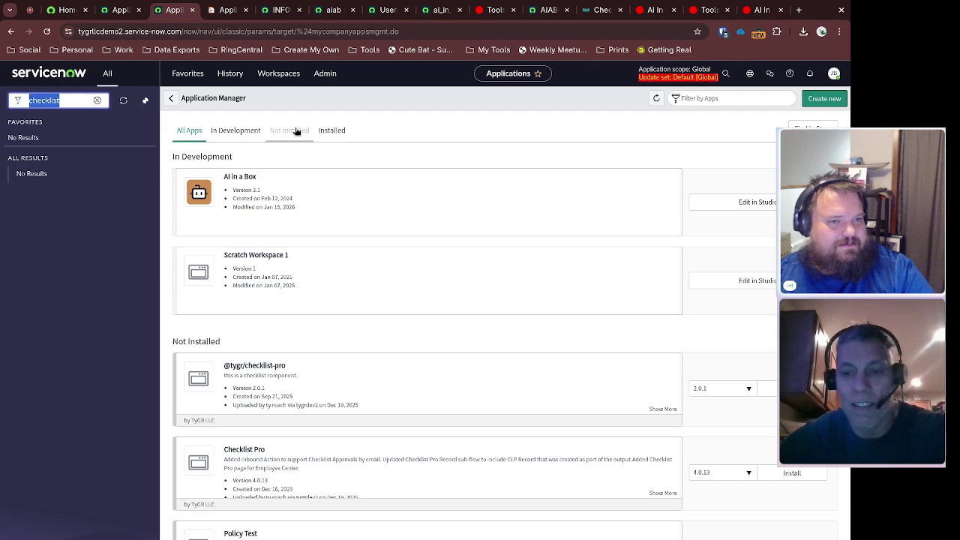
# Step: From Not Installed apps, try installing Checklist Pro 4.0.12 and close the downgrade-from-4.0.13 error
pyautogui.click(239, 131)
pyautogui.click(299, 135)
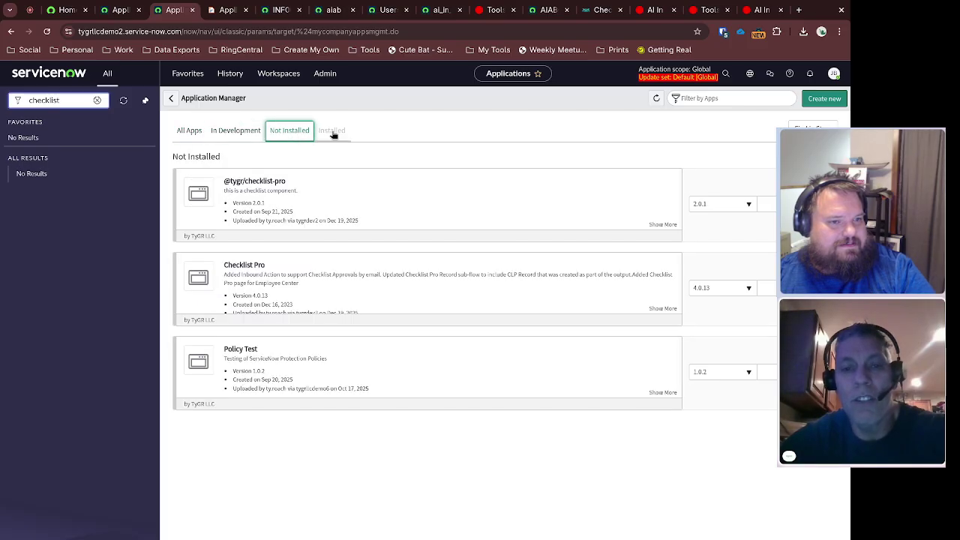
pyautogui.click(726, 288)
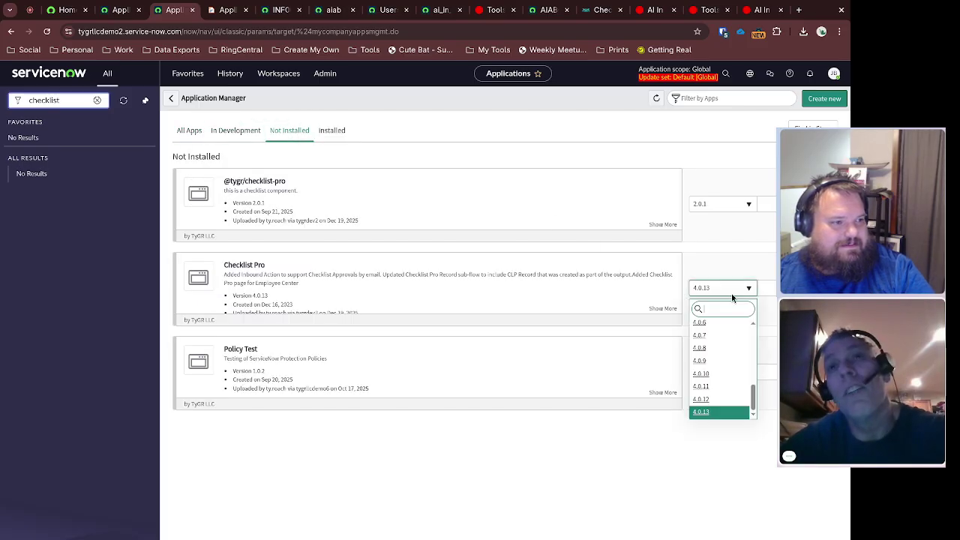
pyautogui.click(720, 287)
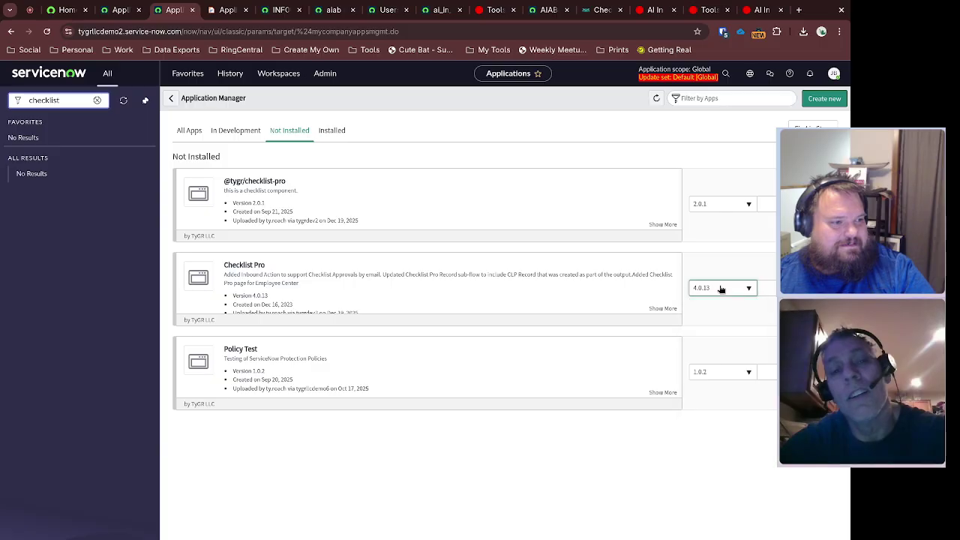
pyautogui.click(720, 287)
pyautogui.click(719, 401)
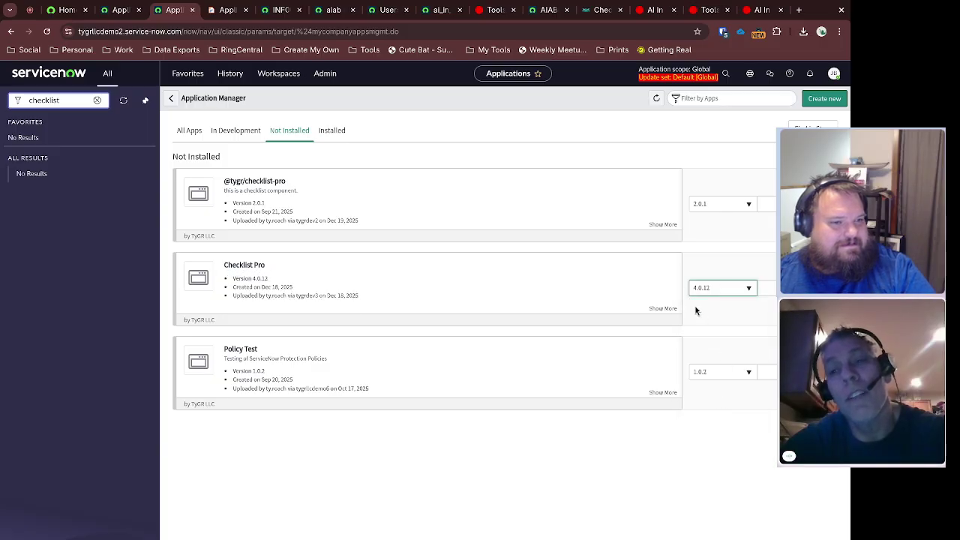
pyautogui.click(784, 288)
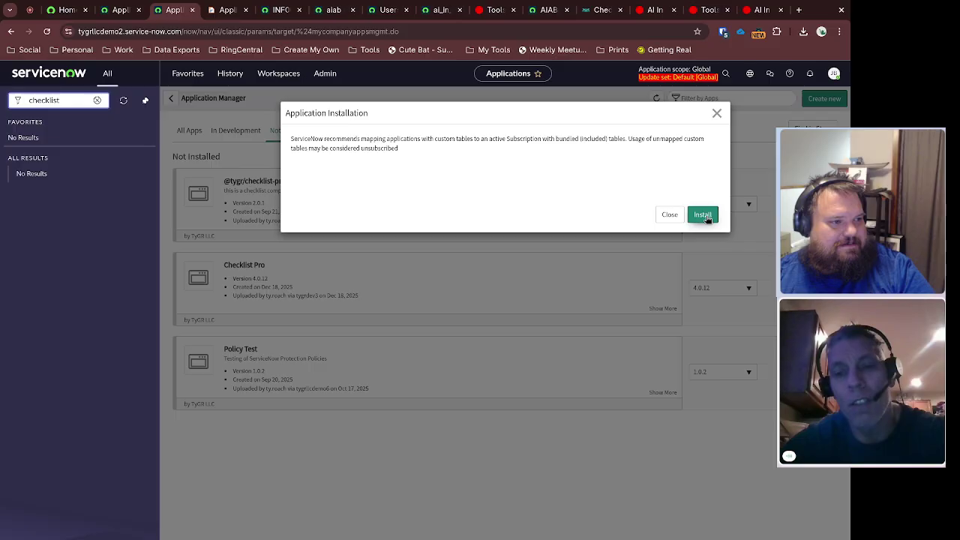
pyautogui.click(701, 217)
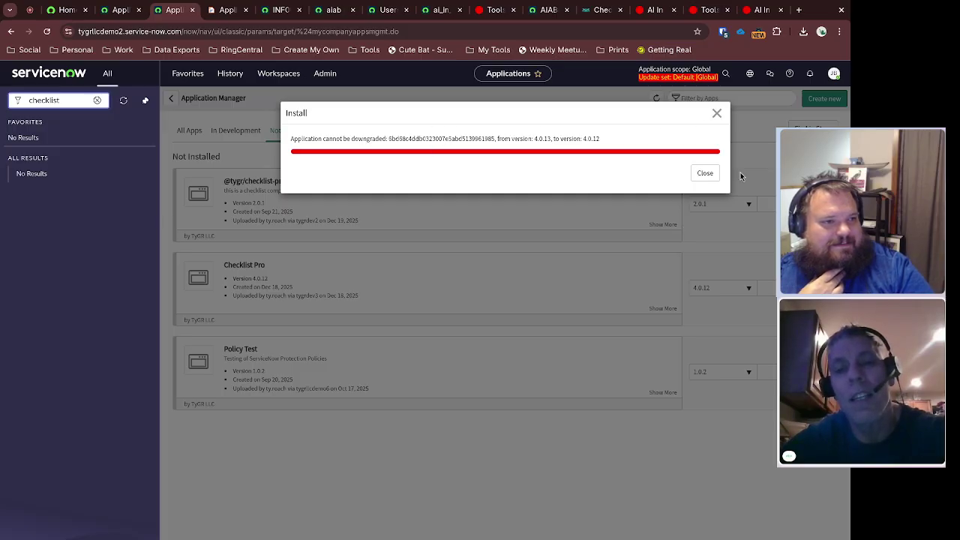
pyautogui.moveTo(514, 140); pyautogui.dragTo(556, 141)
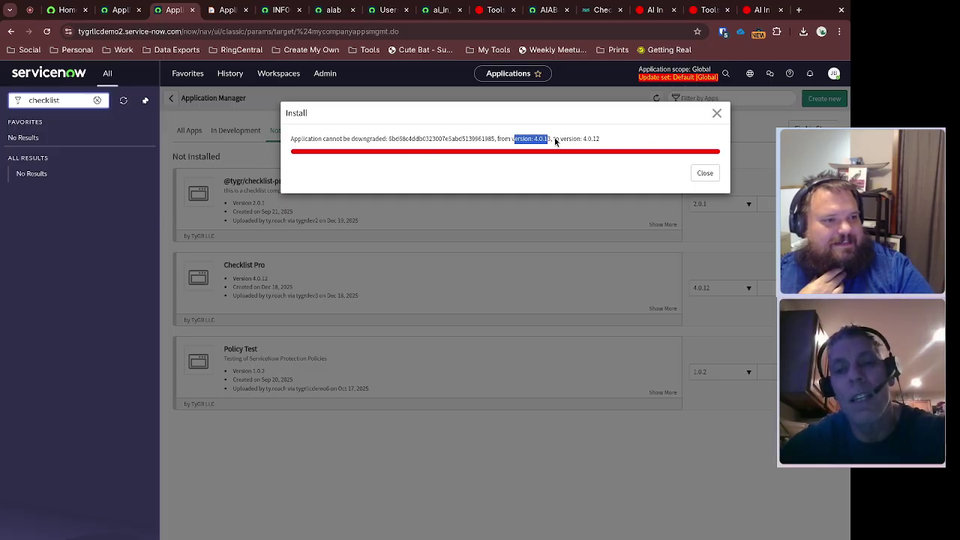
pyautogui.click(703, 173)
# Step: Log out from the avatar menu and log back in with the saved login
pyautogui.click(833, 73)
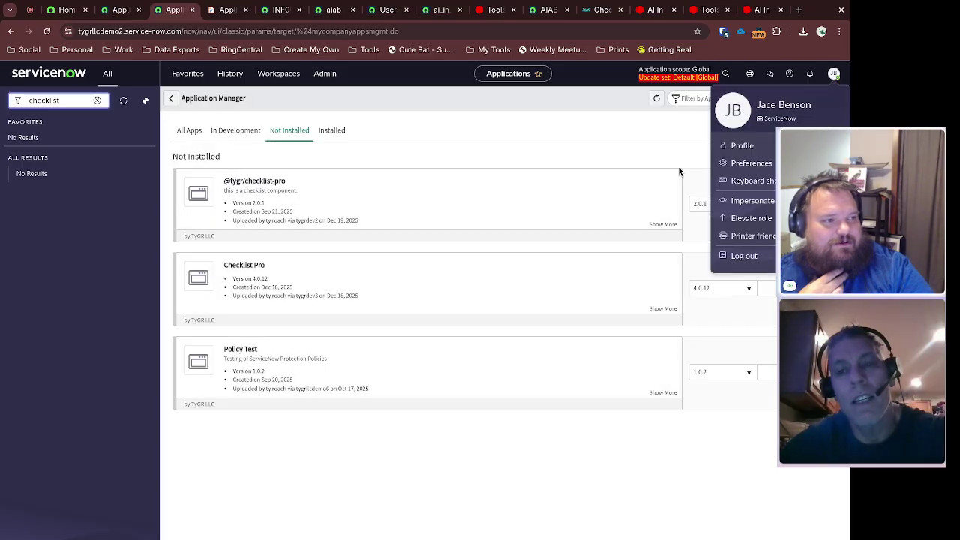
pyautogui.click(732, 256)
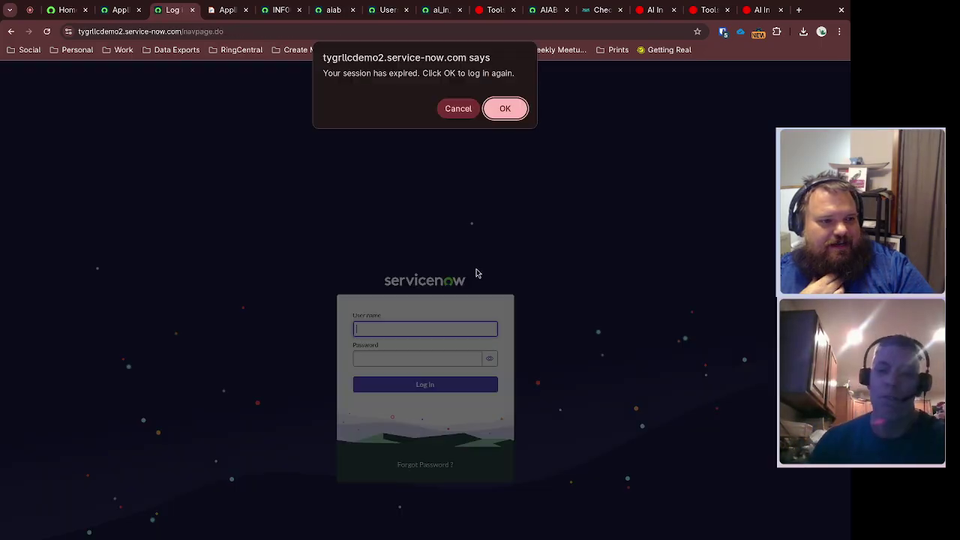
pyautogui.click(505, 109)
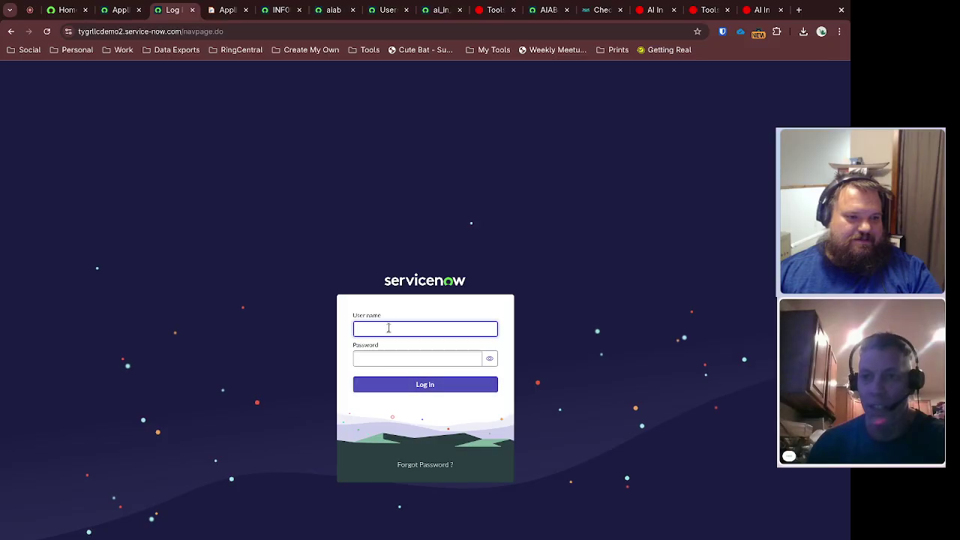
pyautogui.click(388, 329)
pyautogui.click(393, 356)
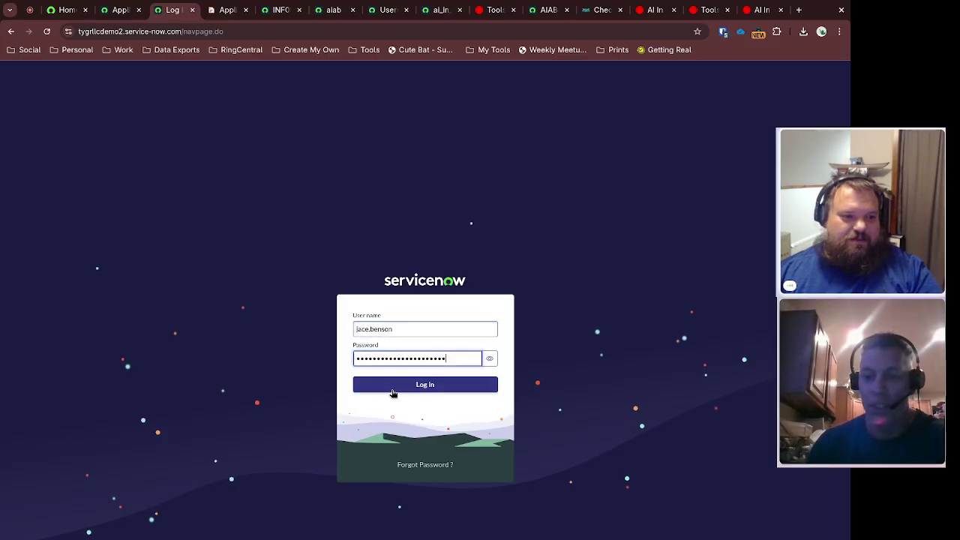
pyautogui.click(392, 387)
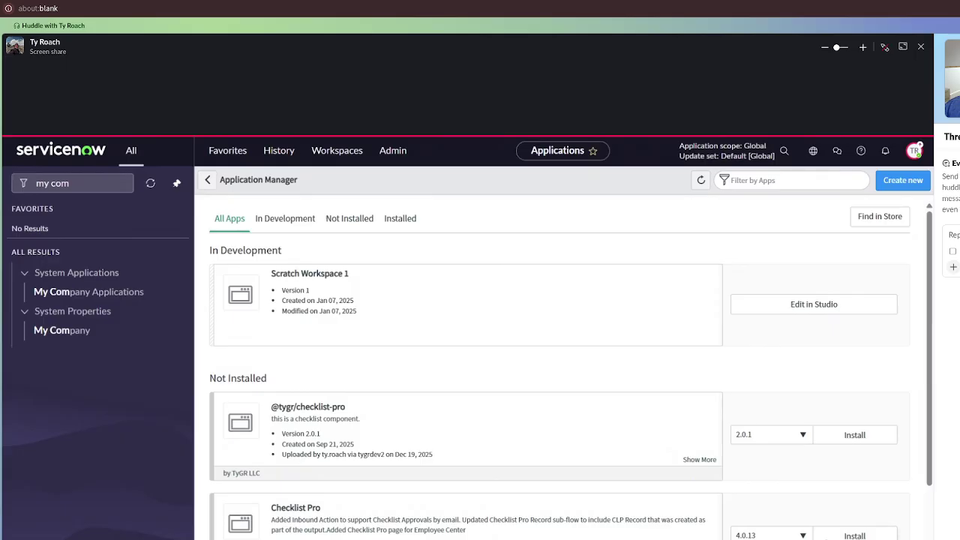
# Step: Install Checklist Pro from Application Manager and close the success message
pyautogui.click(855, 535)
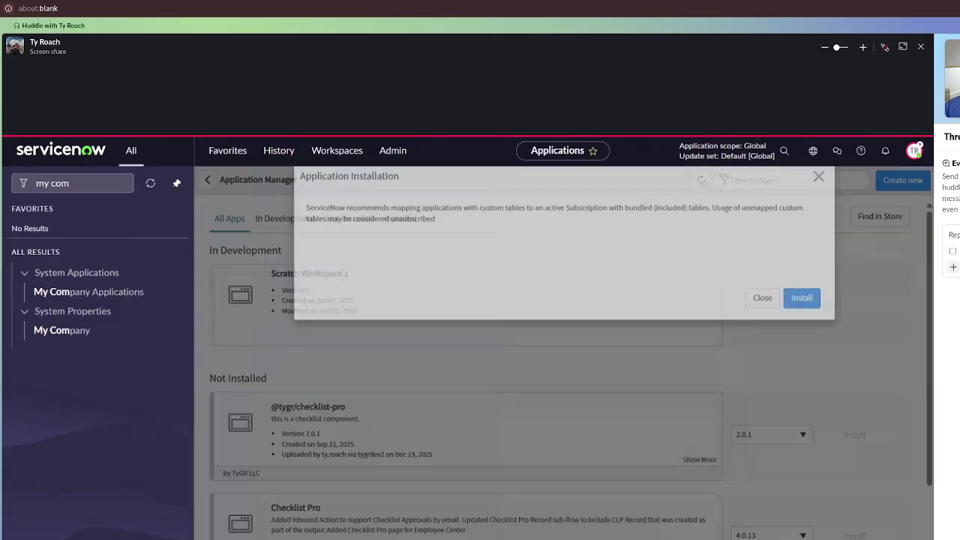
pyautogui.click(795, 325)
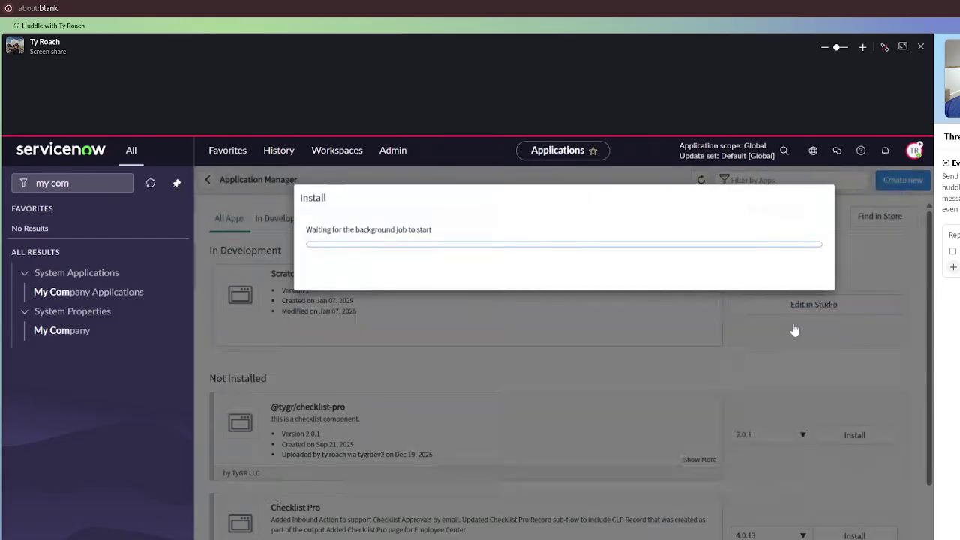
pyautogui.click(818, 270)
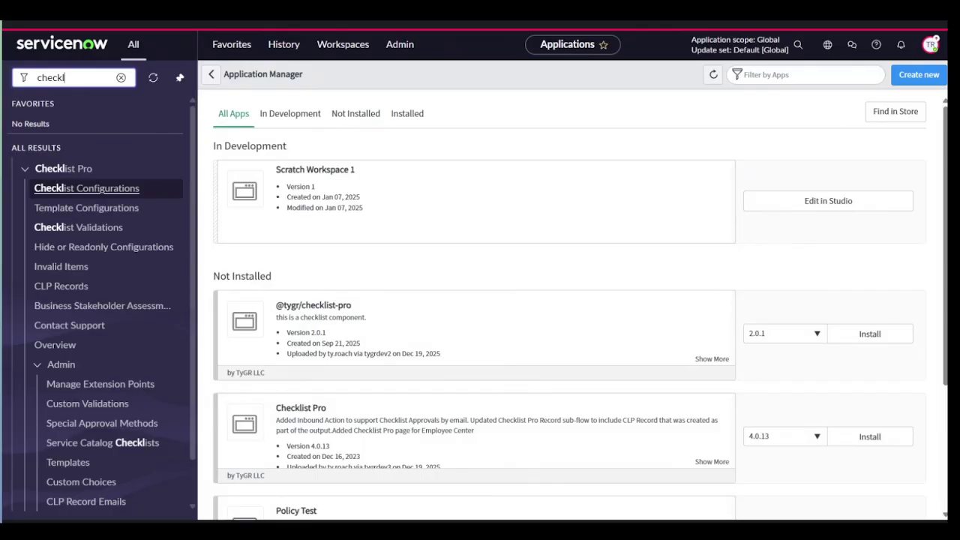
# Step: Add a new Template Configurations record named 'AI in a Box Demo' and save it from the header menu
pyautogui.hotkey('ctrl', 'a')
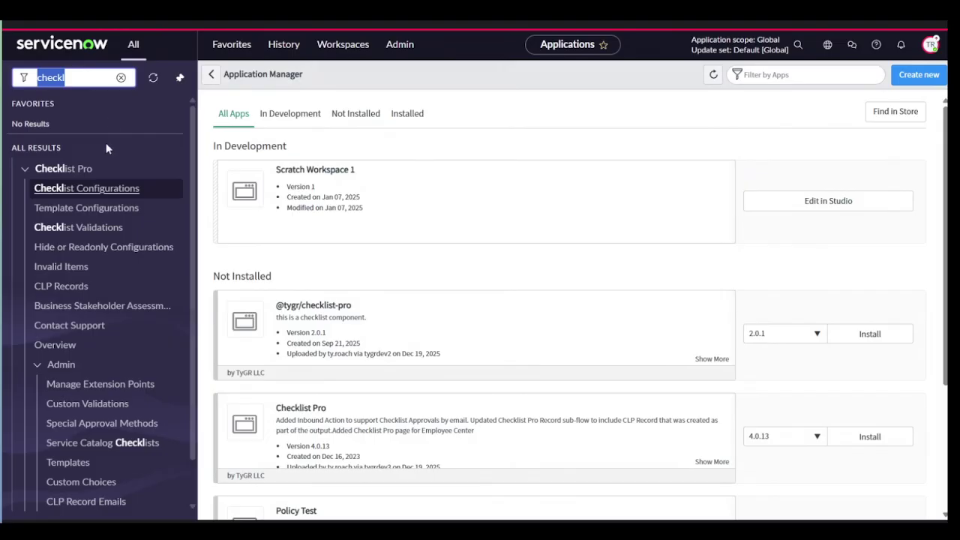
pyautogui.click(101, 214)
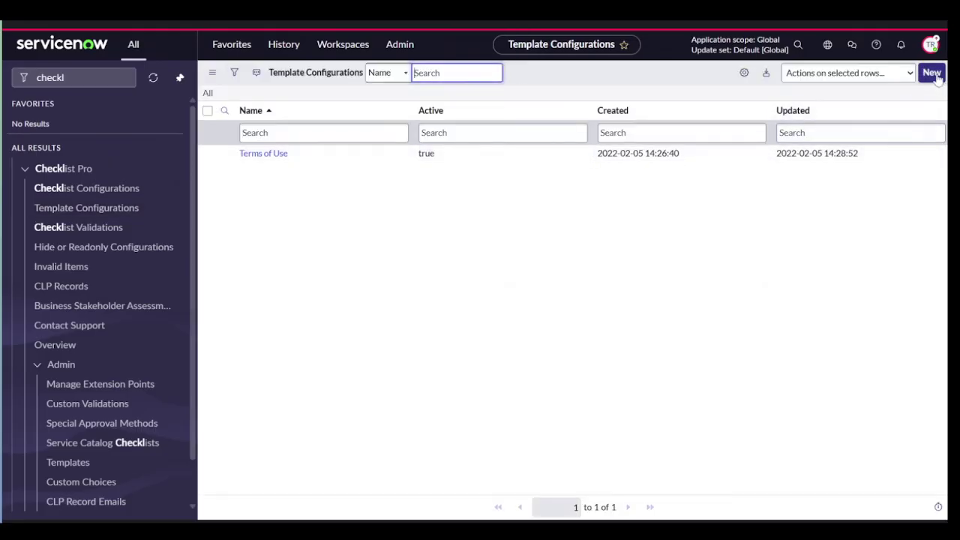
pyautogui.click(933, 73)
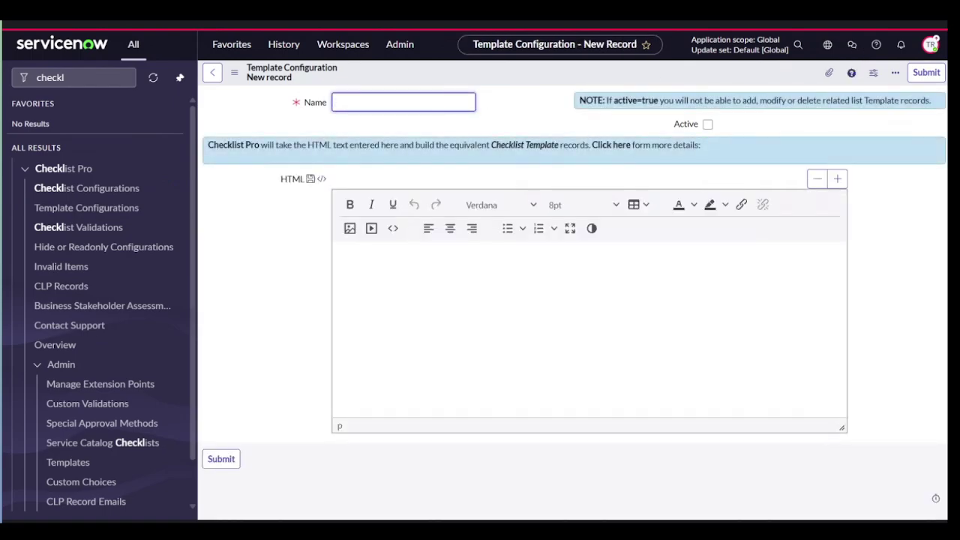
pyautogui.click(328, 90)
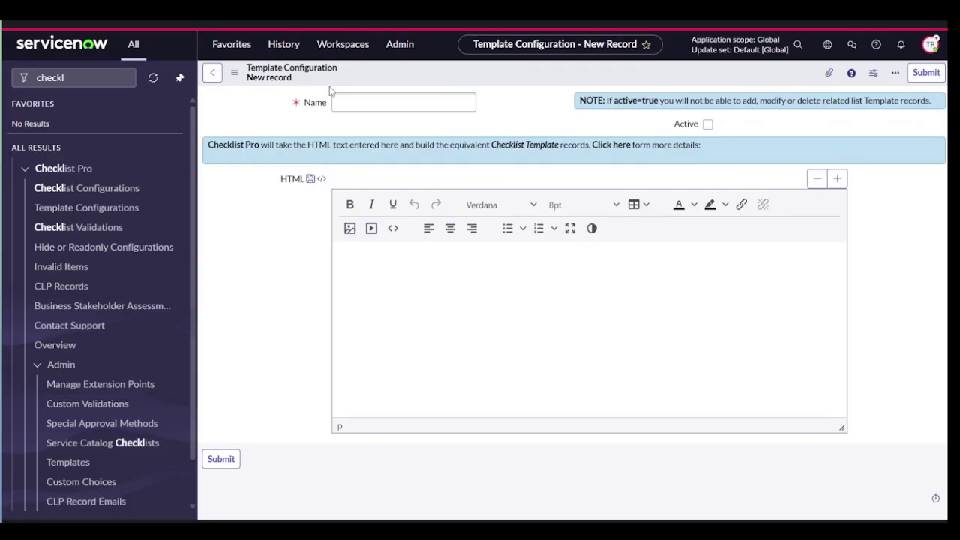
pyautogui.click(341, 102)
pyautogui.write('All Item')
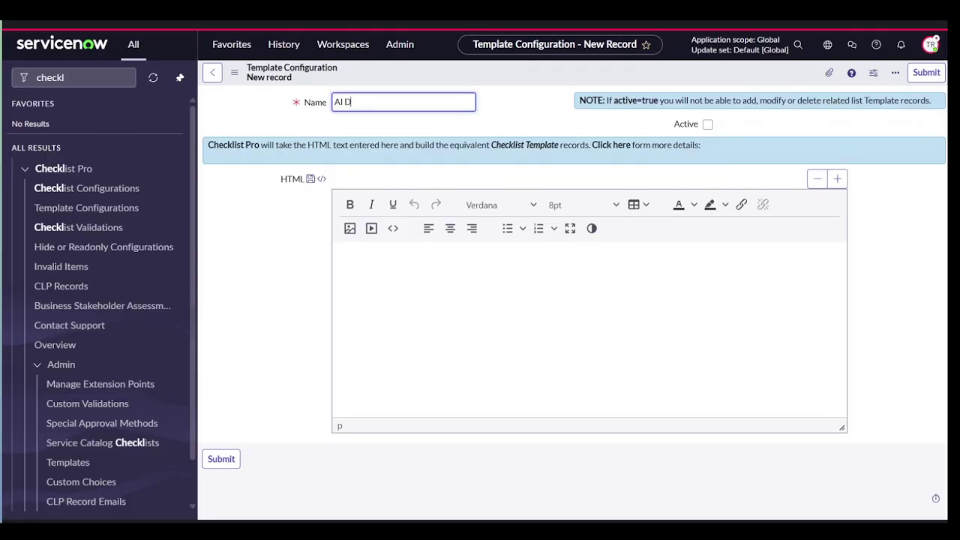
pyautogui.press('BackSpace')
pyautogui.press('BackSpace')
pyautogui.press('BackSpace')
pyautogui.press('BackSpace')
pyautogui.press('BackSpace')
pyautogui.press('BackSpace')
pyautogui.write('in a Box Demo')
pyautogui.rightClick(411, 74)
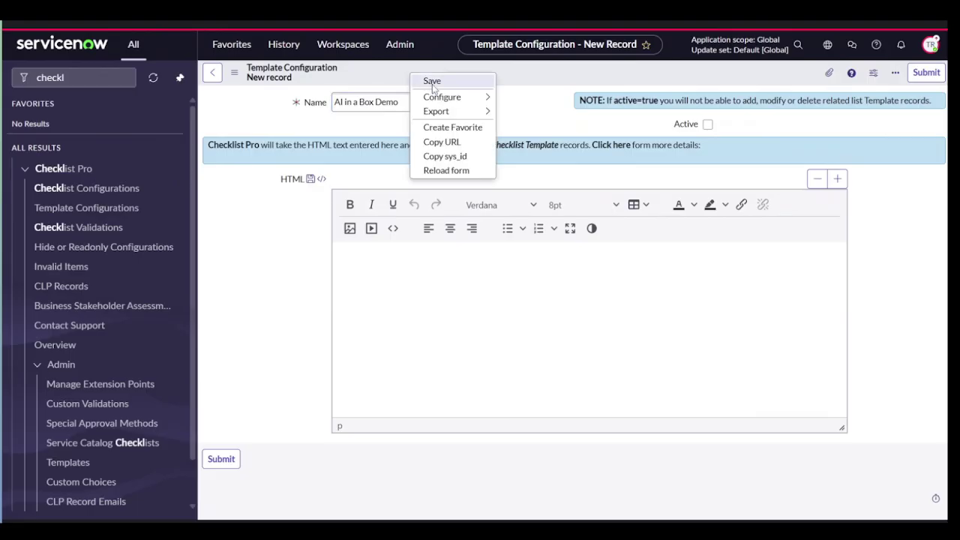
pyautogui.click(433, 83)
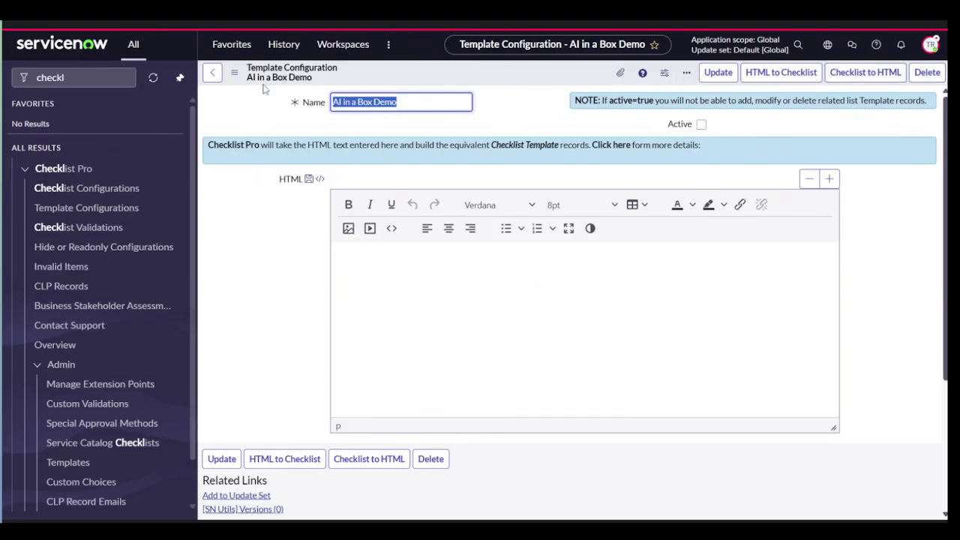
pyautogui.doubleClick(58, 78)
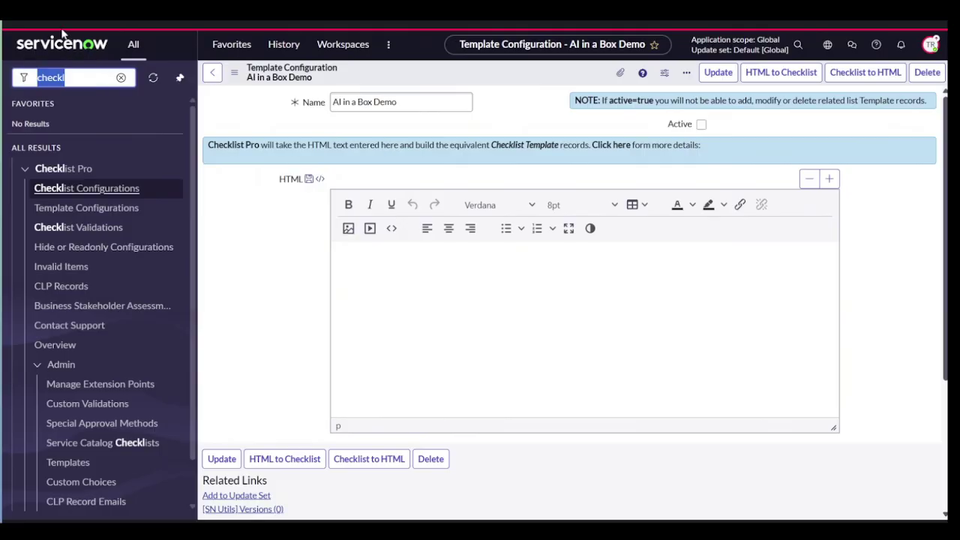
# Step: Open the retrieved update set 'CLP AI Assistant - Update Set v1.0' and rerun its preview
pyautogui.write('update')
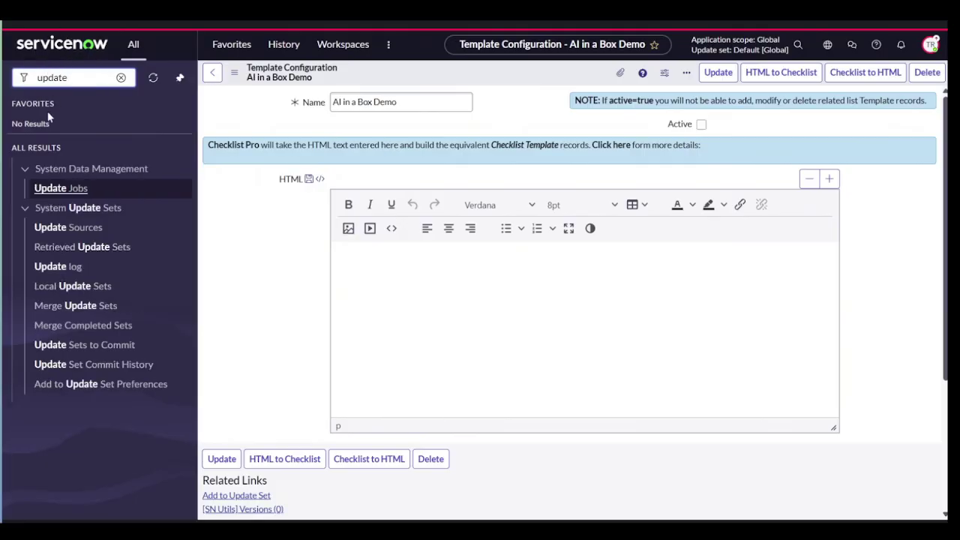
pyautogui.click(83, 247)
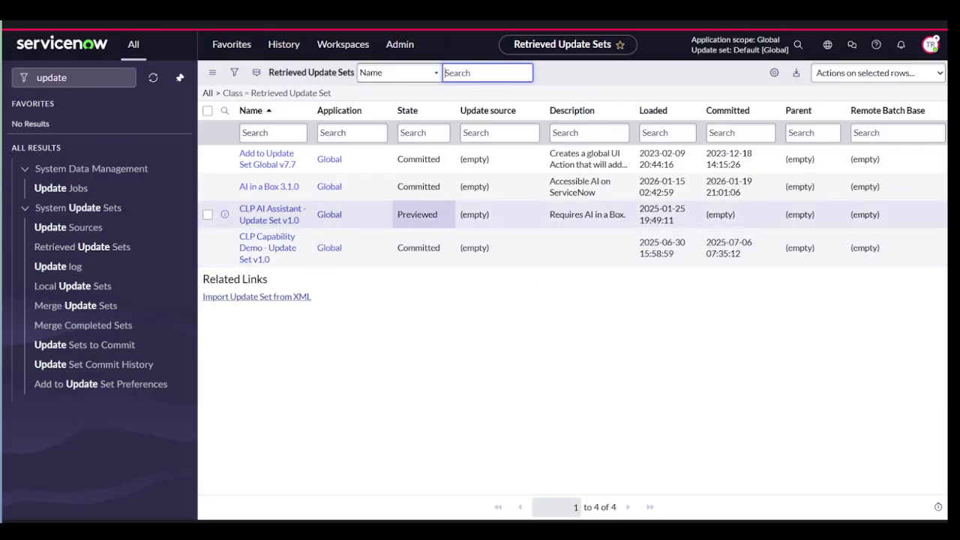
pyautogui.click(270, 217)
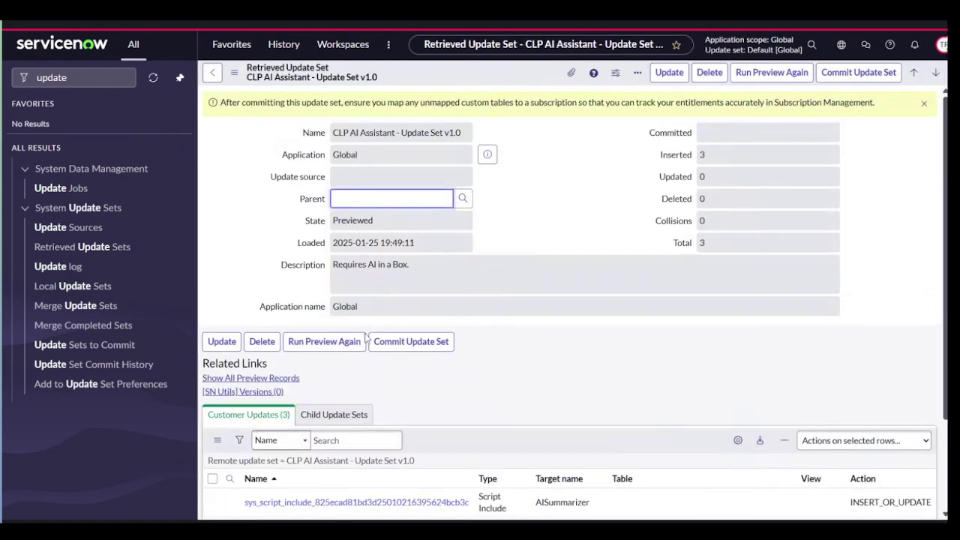
pyautogui.click(341, 341)
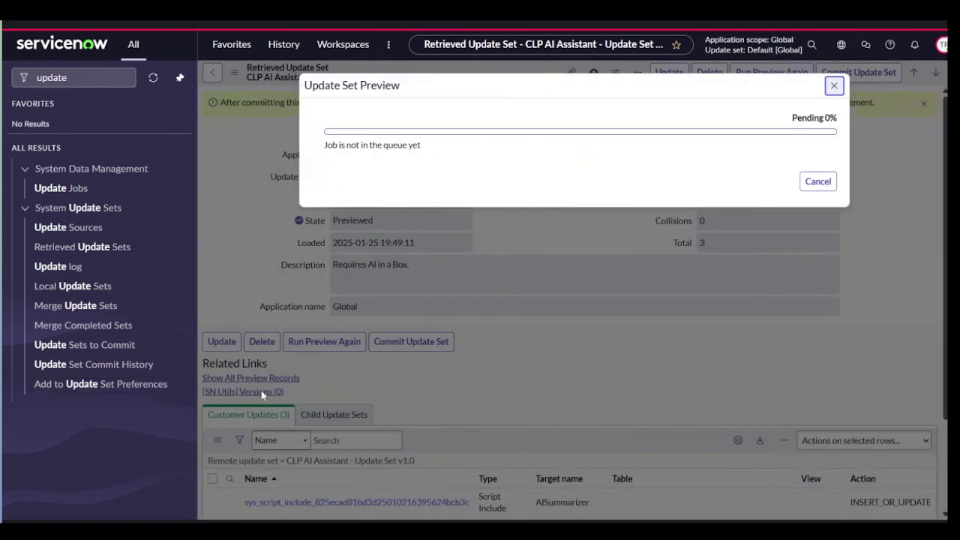
pyautogui.click(825, 185)
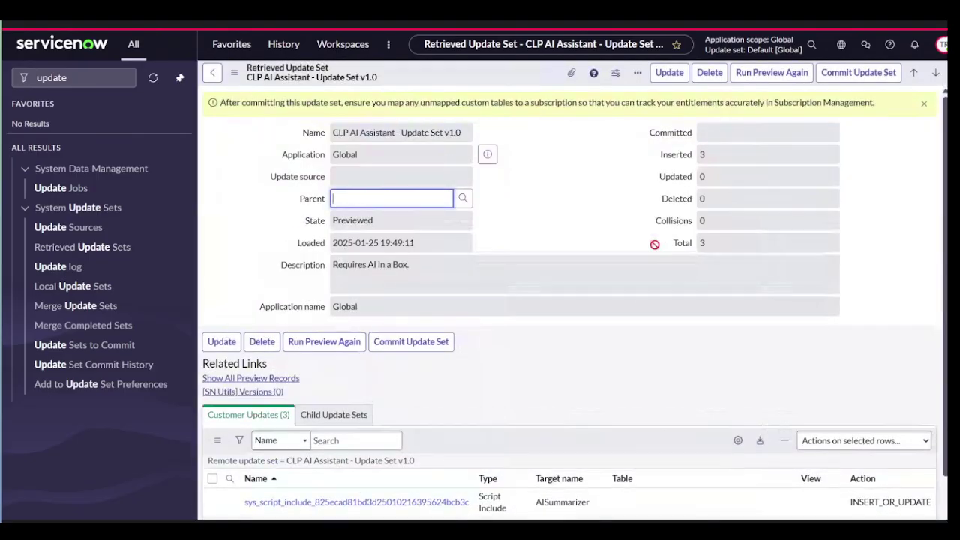
# Step: Commit the CLP AI Assistant update set and close the success message
pyautogui.scroll(-3, 631, 313)
pyautogui.scroll(3, 480, 412)
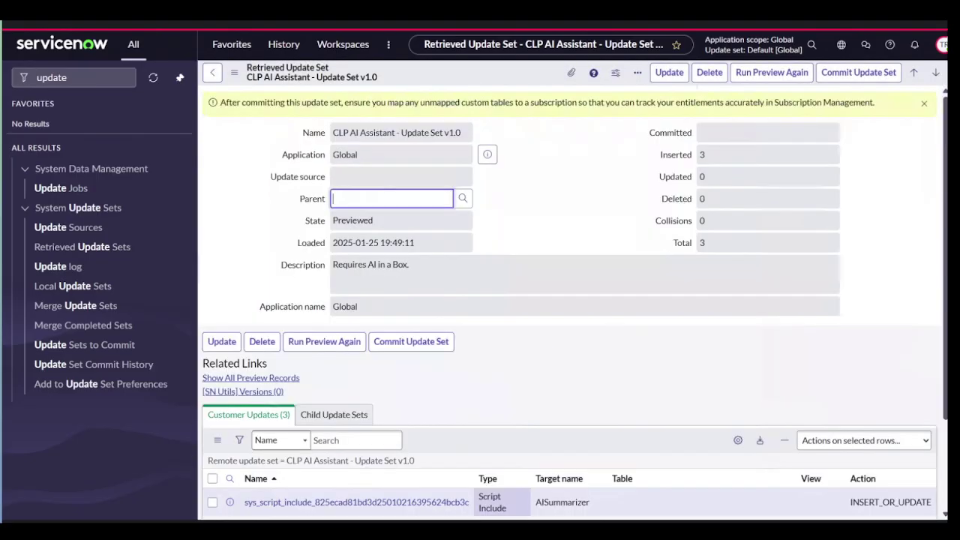
pyautogui.click(397, 346)
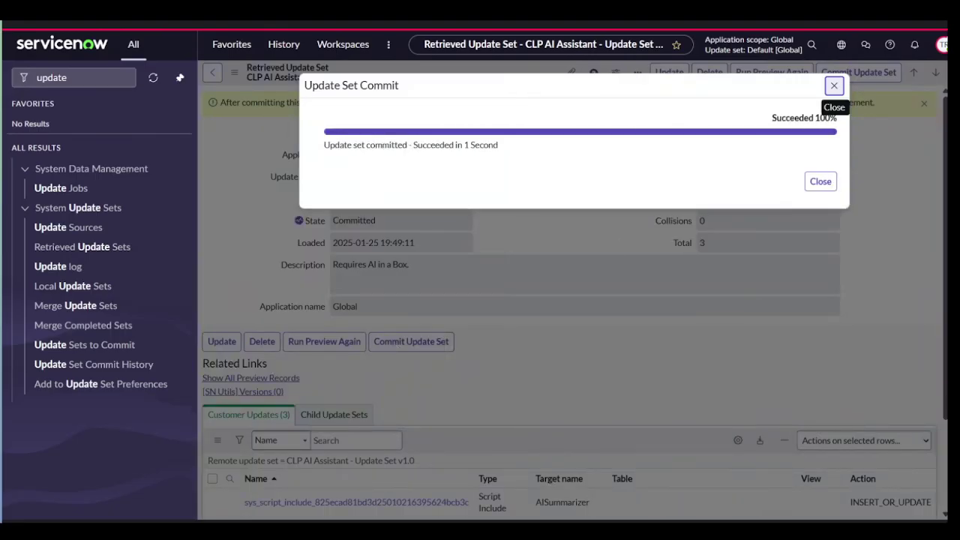
pyautogui.click(821, 181)
pyautogui.click(18, 48)
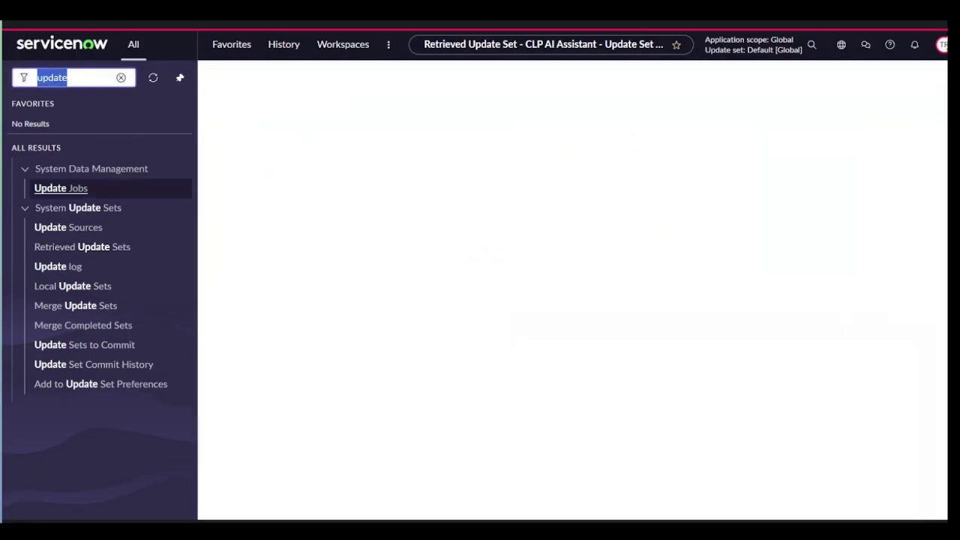
pyautogui.write('checklist')
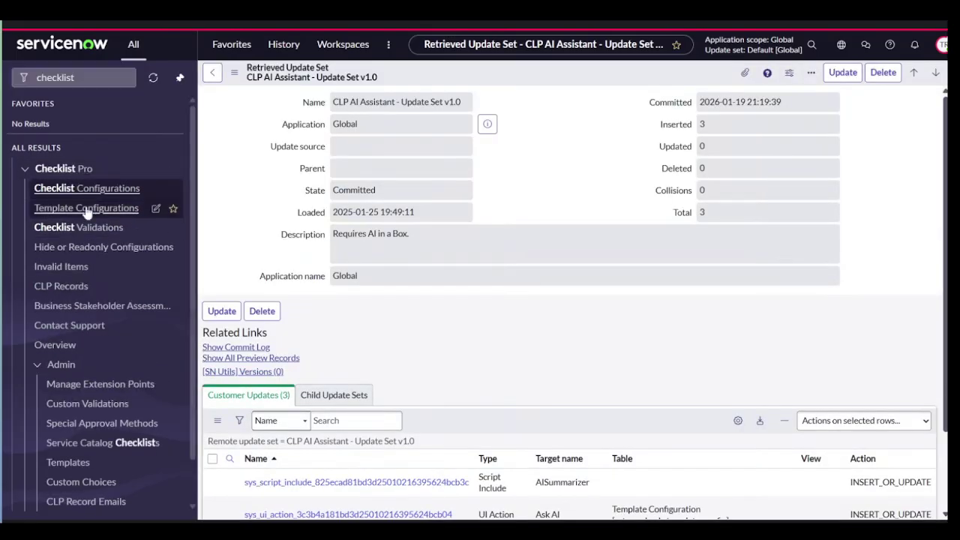
# Step: Use Ask AI on the AI in a Box Demo template to generate Email Troubleshooting items and accept all
pyautogui.click(84, 209)
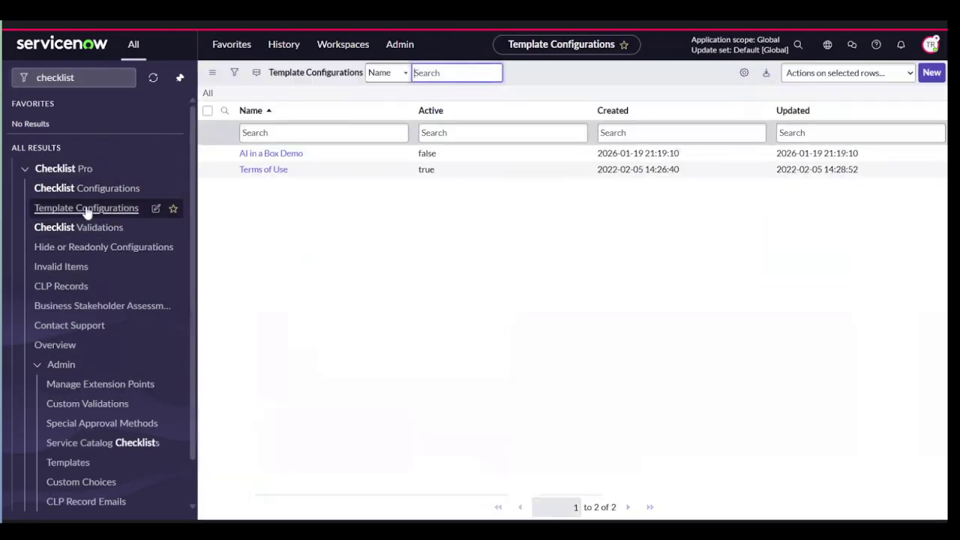
pyautogui.click(353, 154)
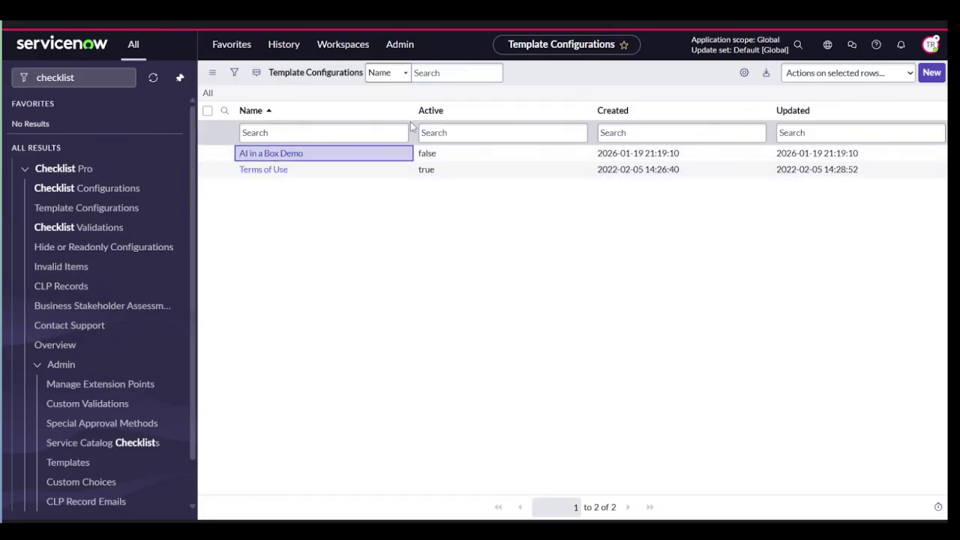
pyautogui.click(271, 154)
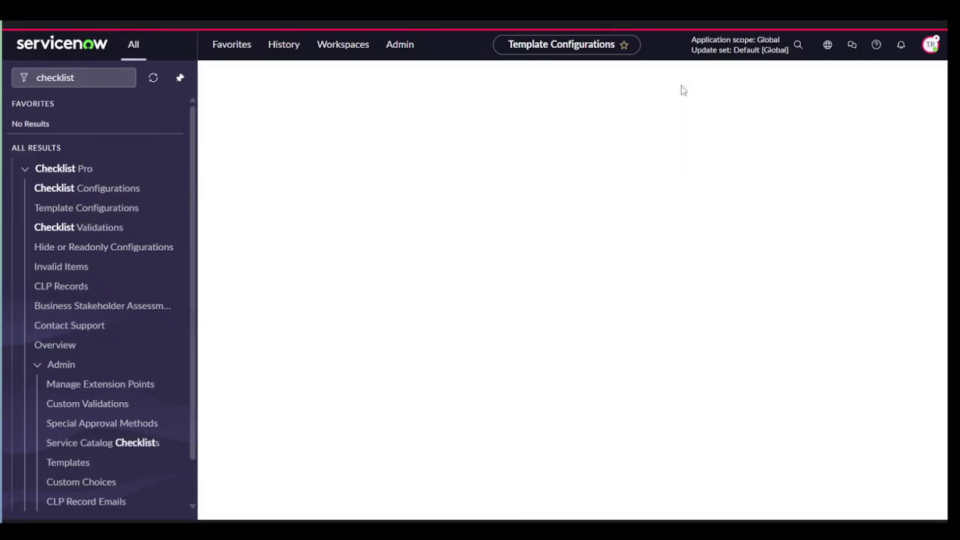
pyautogui.click(674, 75)
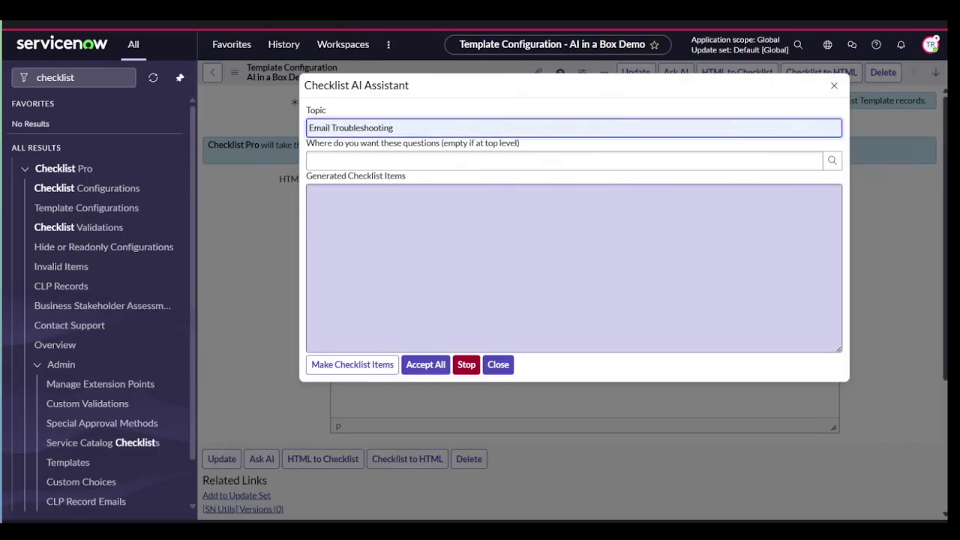
pyautogui.click(353, 365)
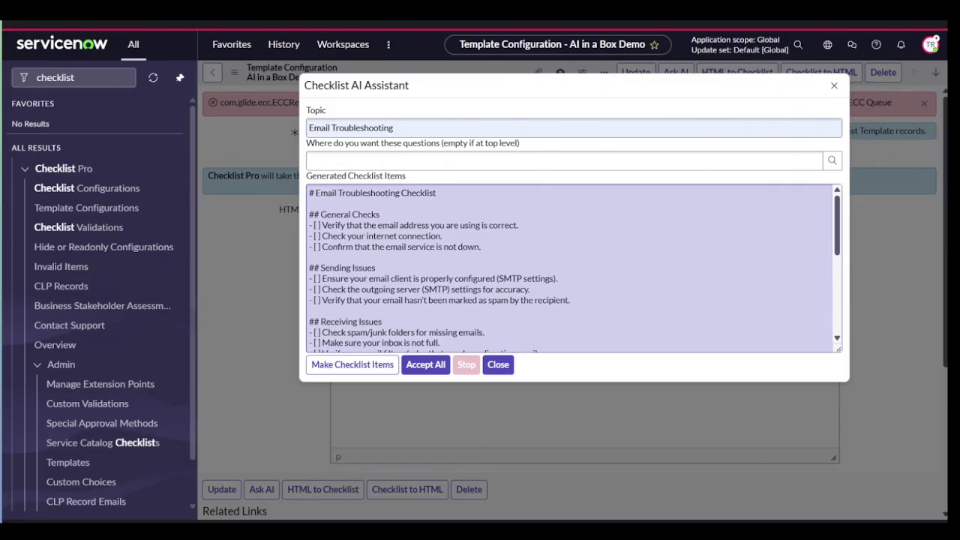
pyautogui.click(425, 366)
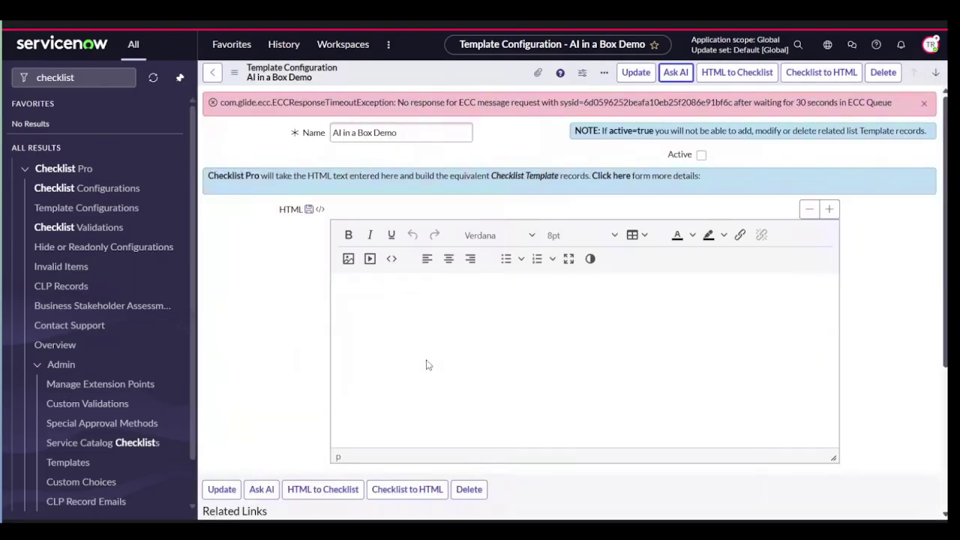
pyautogui.scroll(-4, 451, 333)
pyautogui.scroll(4, 476, 316)
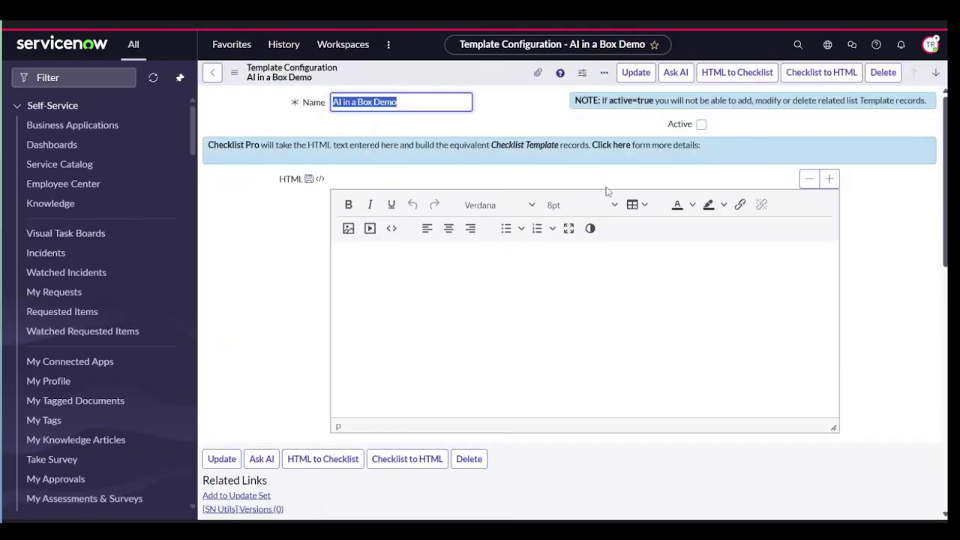
pyautogui.scroll(-3, 602, 222)
pyautogui.scroll(3, 594, 230)
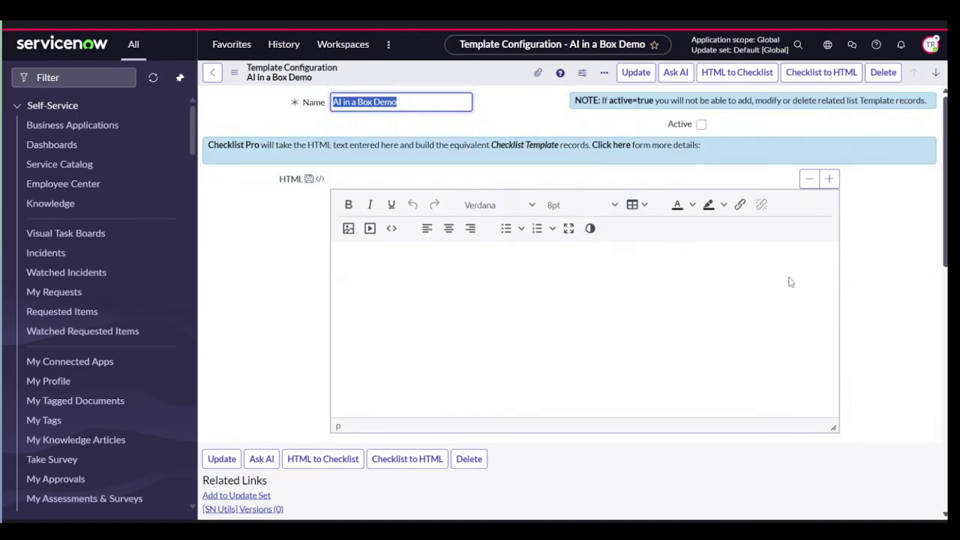
pyautogui.scroll(-5, 789, 282)
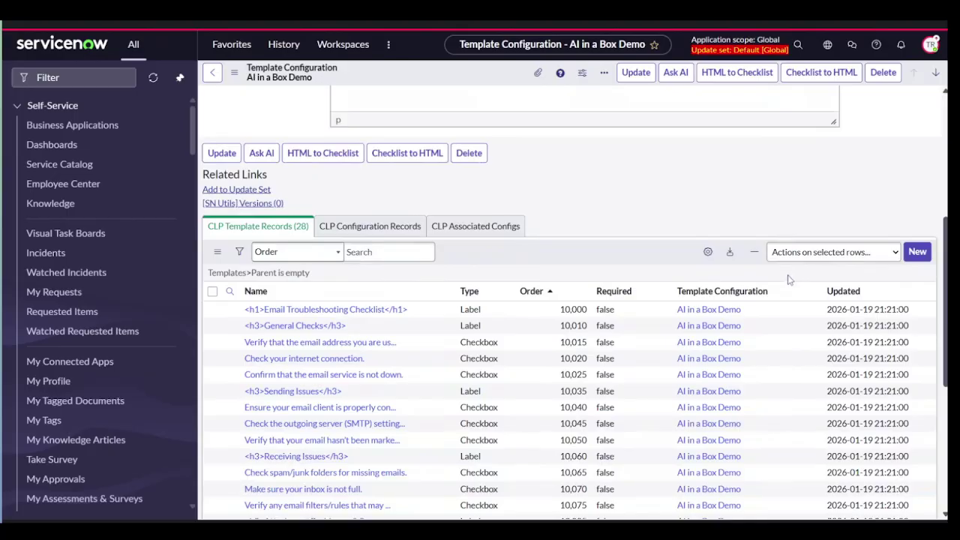
pyautogui.scroll(5, 788, 280)
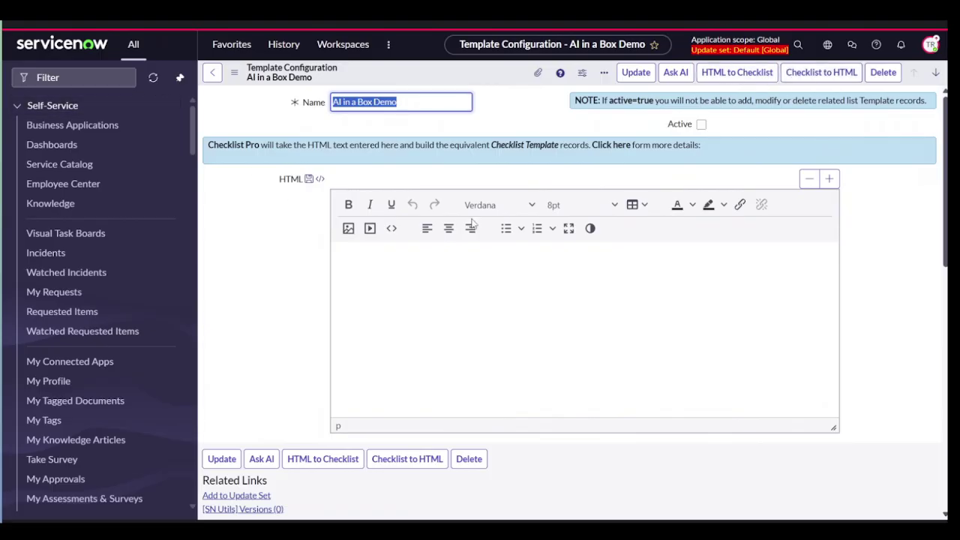
pyautogui.scroll(-2, 669, 244)
pyautogui.scroll(-6, 669, 244)
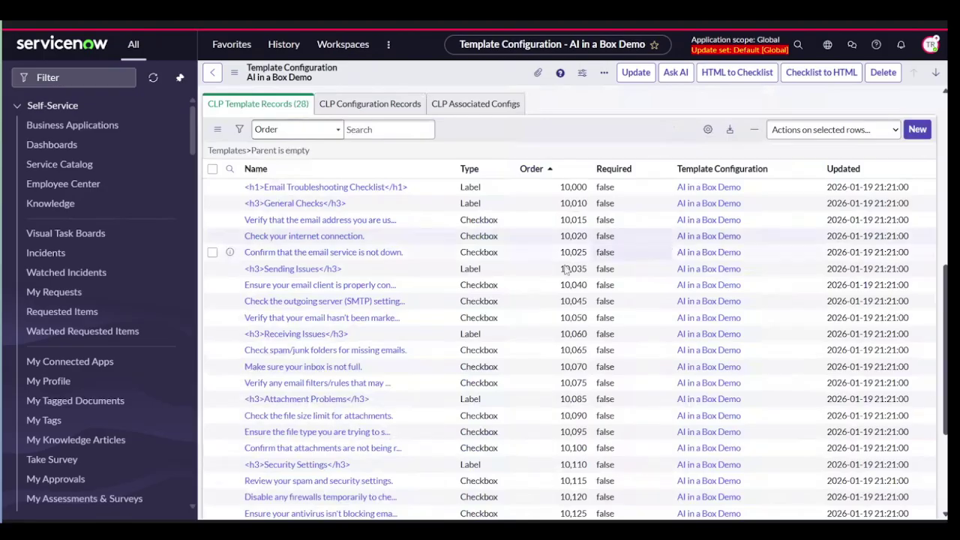
pyautogui.scroll(8, 480, 272)
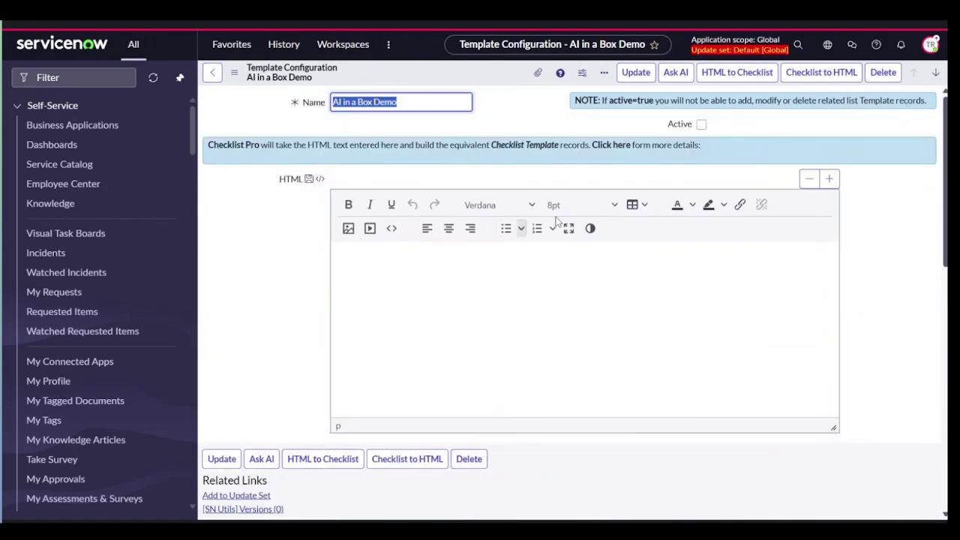
# Step: Convert the AI in a Box Demo checklist into HTML and review the generated sections
pyautogui.click(823, 77)
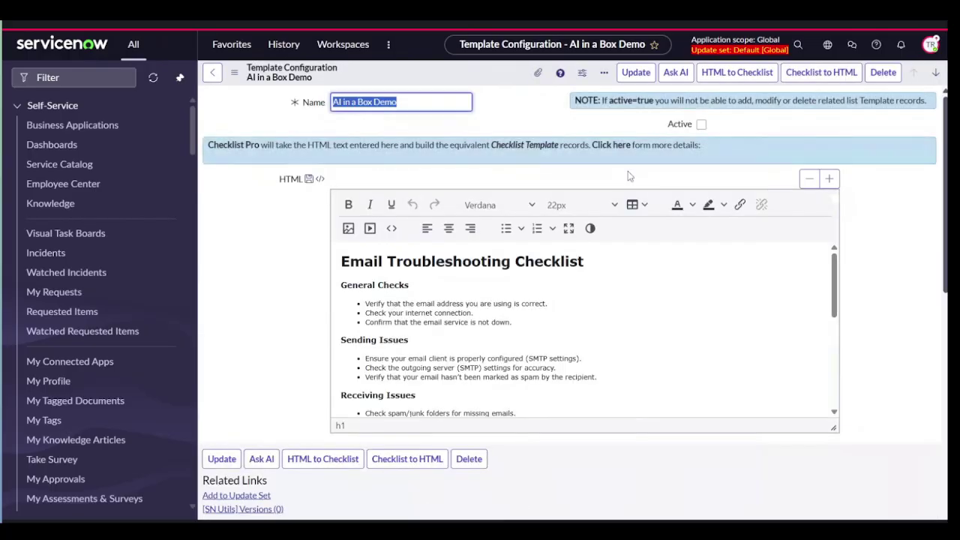
pyautogui.scroll(-5, 585, 330)
pyautogui.scroll(-3, 585, 330)
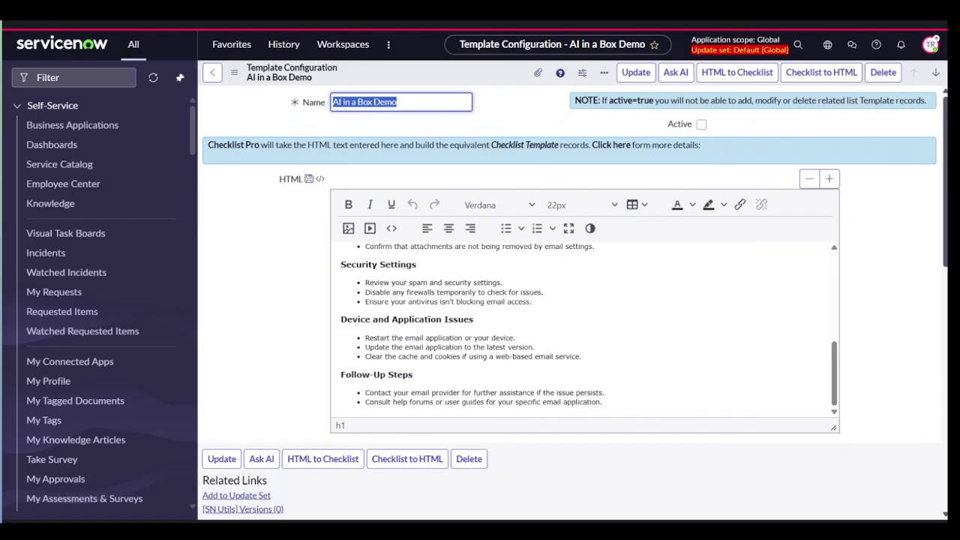
pyautogui.scroll(-3, 609, 275)
pyautogui.scroll(3, 590, 238)
pyautogui.click(73, 78)
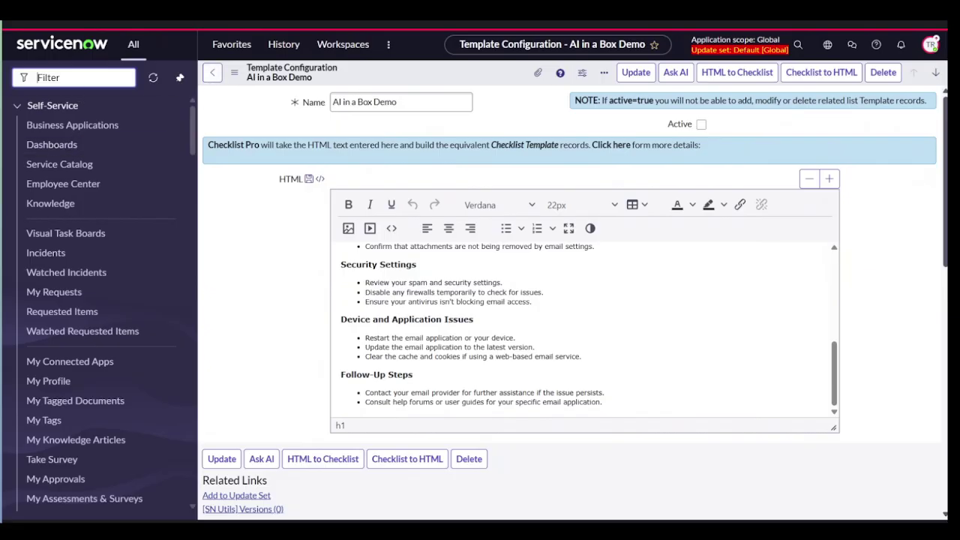
# Step: Filter the navigator for 'checkli' and start a new Template Configuration record
pyautogui.write('cg')
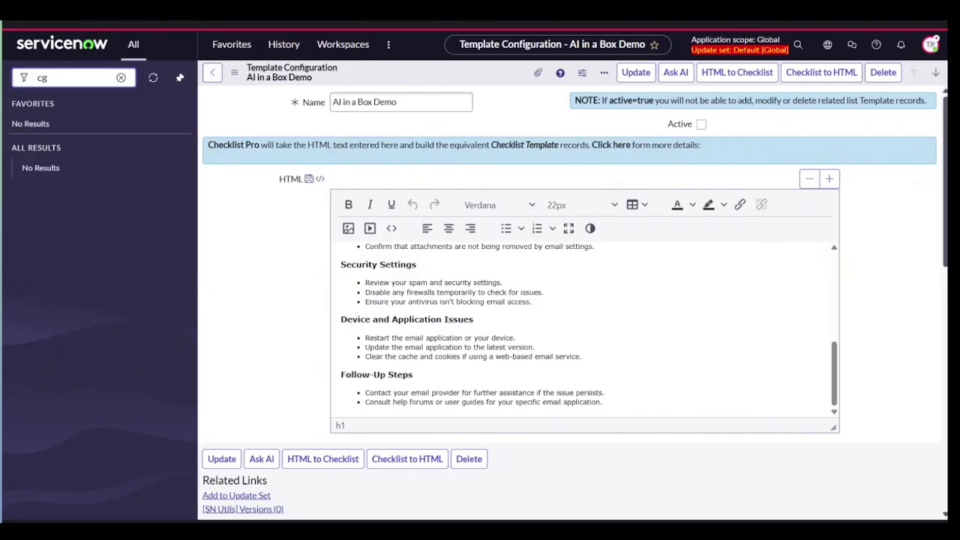
pyautogui.press('BackSpace')
pyautogui.press('BackSpace')
pyautogui.write('checkli')
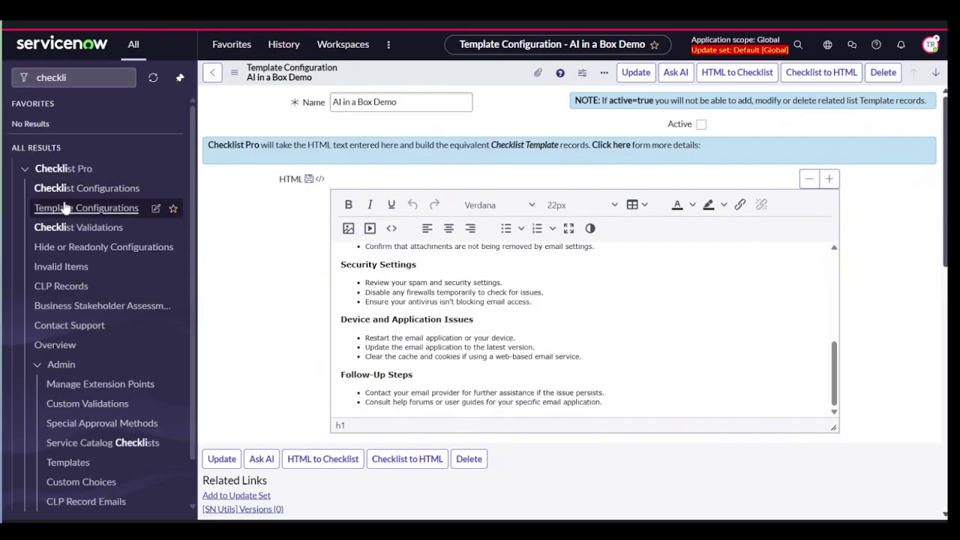
pyautogui.click(66, 208)
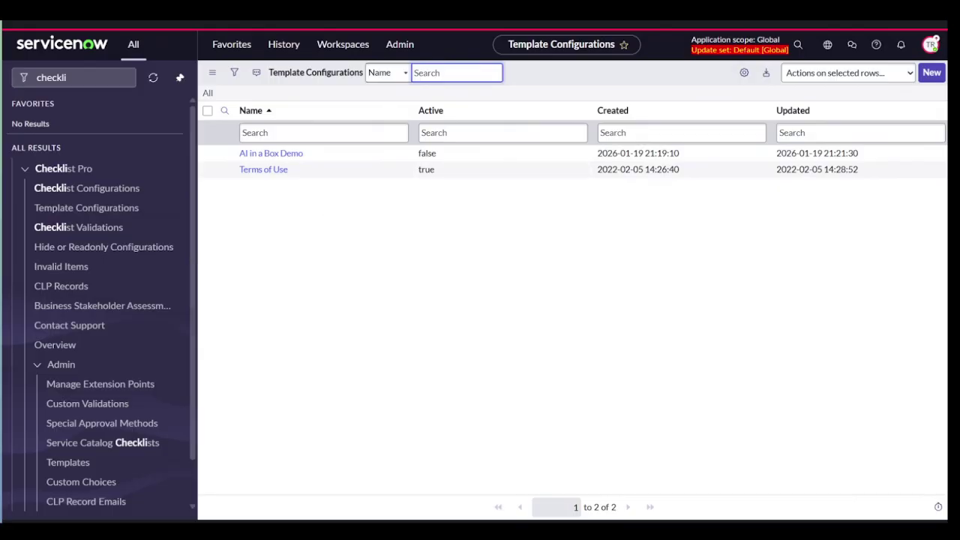
pyautogui.click(932, 72)
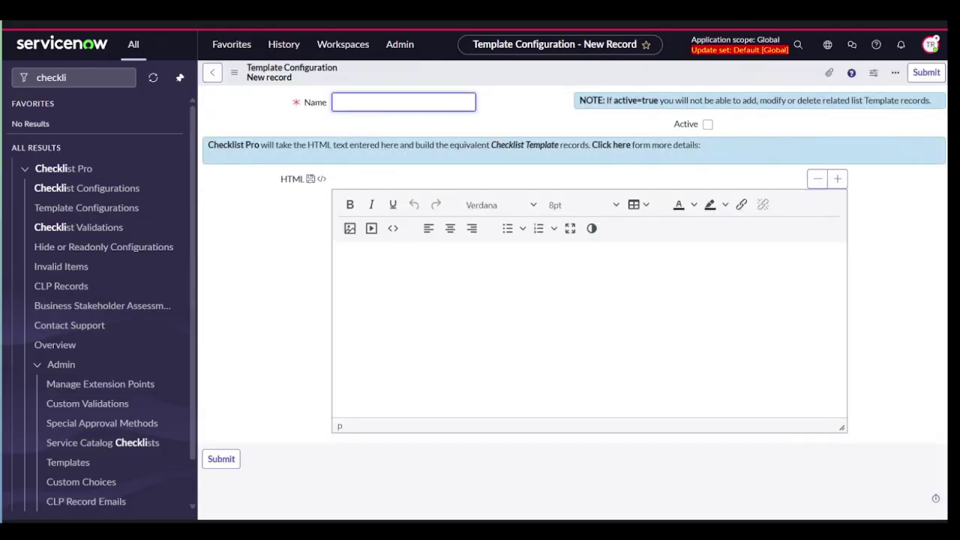
# Step: Name the new template 'AIB Knowledge' and save it
pyautogui.write('A')
pyautogui.write('IB K')
pyautogui.write('B Check')
pyautogui.press('BackSpace')
pyautogui.press('BackSpace')
pyautogui.press('BackSpace')
pyautogui.press('BackSpace')
pyautogui.press('BackSpace')
pyautogui.press('BackSpace')
pyautogui.press('BackSpace')
pyautogui.write('nowledge')
pyautogui.rightClick(427, 77)
pyautogui.click(449, 84)
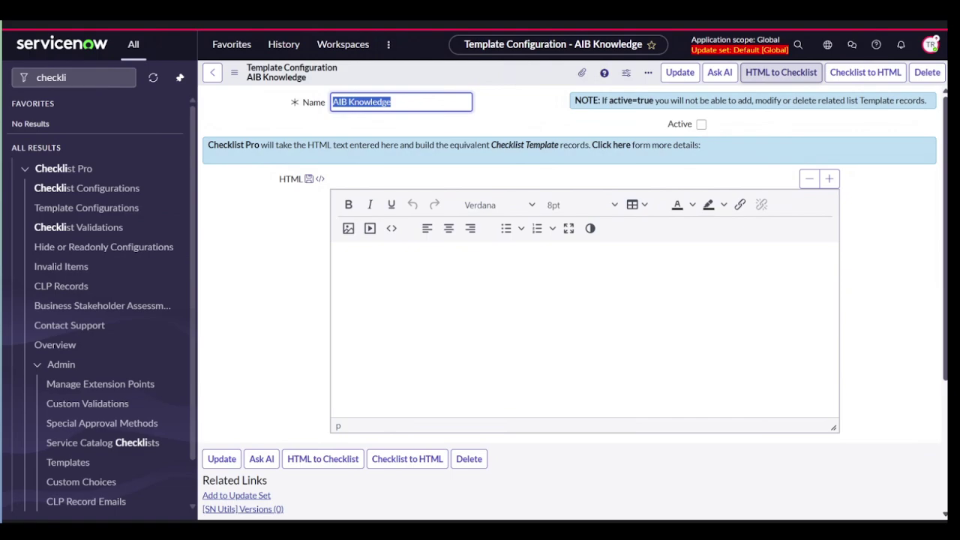
# Step: Check the AIB Knowledge form's empty related list and zoom the browser out one step
pyautogui.scroll(-3, 797, 201)
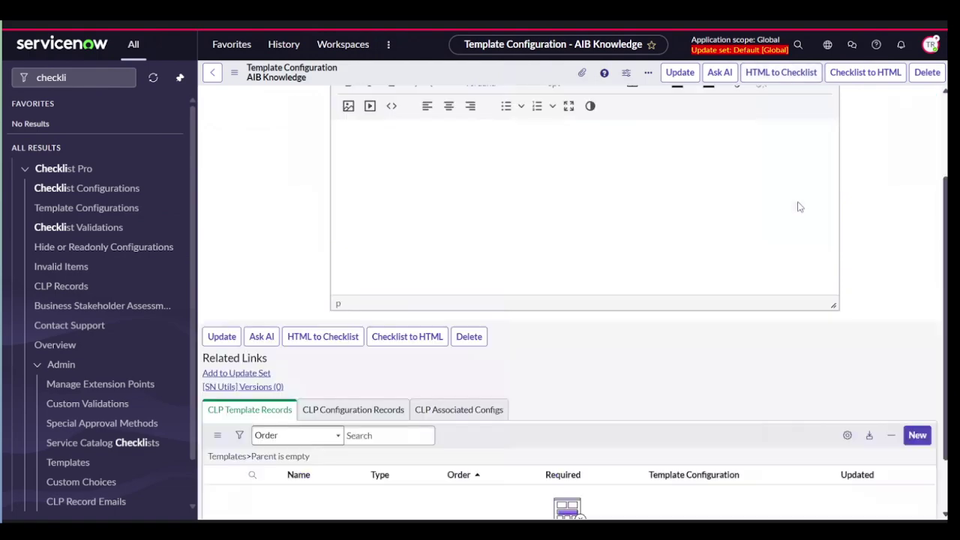
pyautogui.scroll(3, 797, 205)
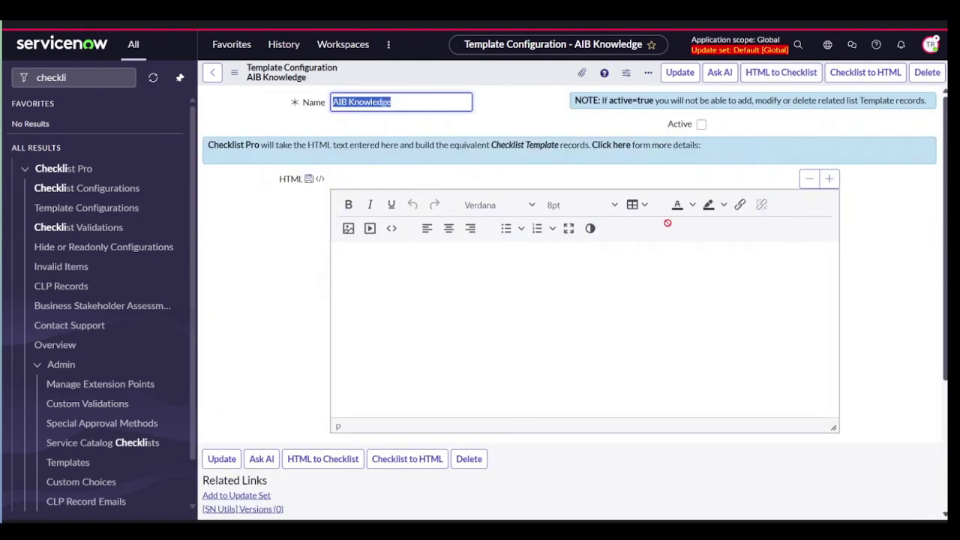
pyautogui.hotkey('ctrl', '-')
pyautogui.hotkey('ctrl', '-')
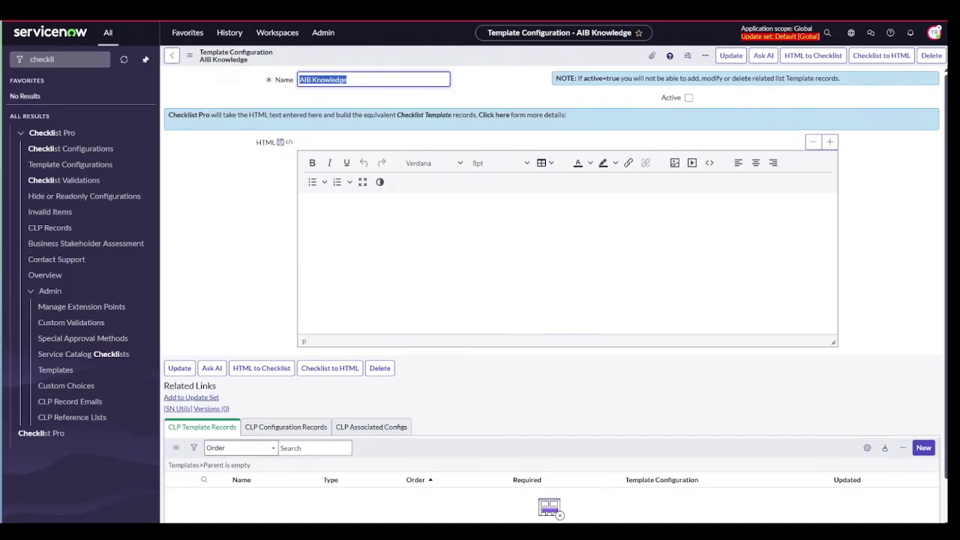
# Step: Filter the navigator for 'comman', open AI In A Box Command Center, then its AI Tools page
pyautogui.click(60, 59)
pyautogui.hotkey('ctrl', 'a')
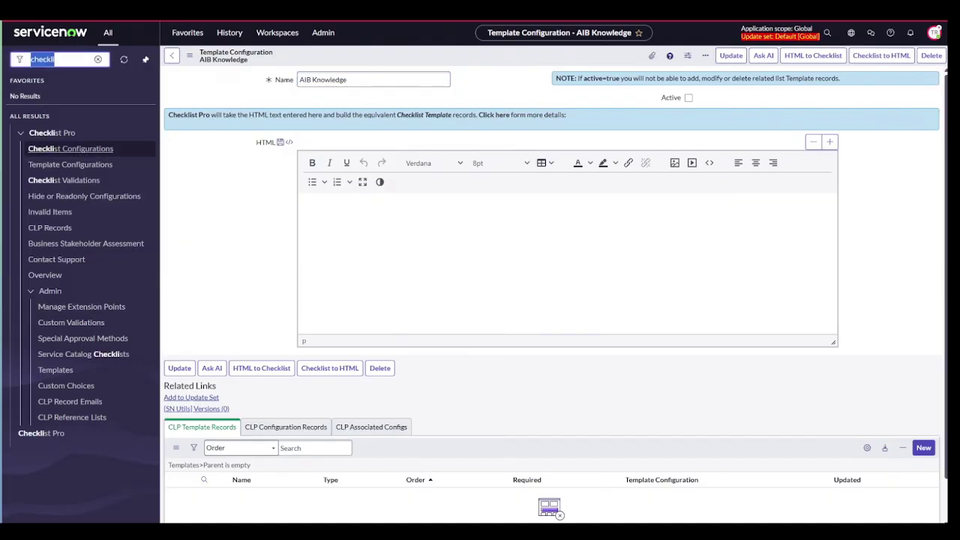
pyautogui.write('comman')
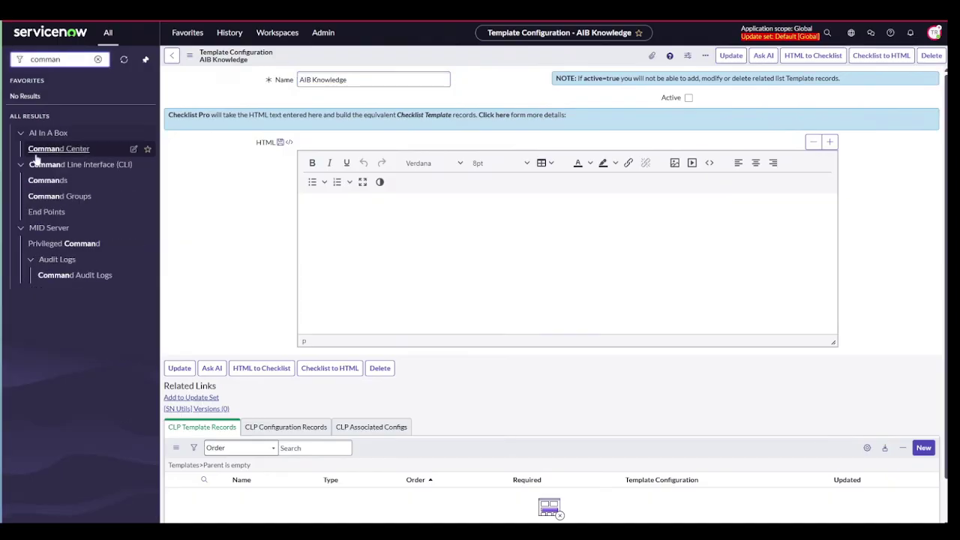
pyautogui.click(45, 150)
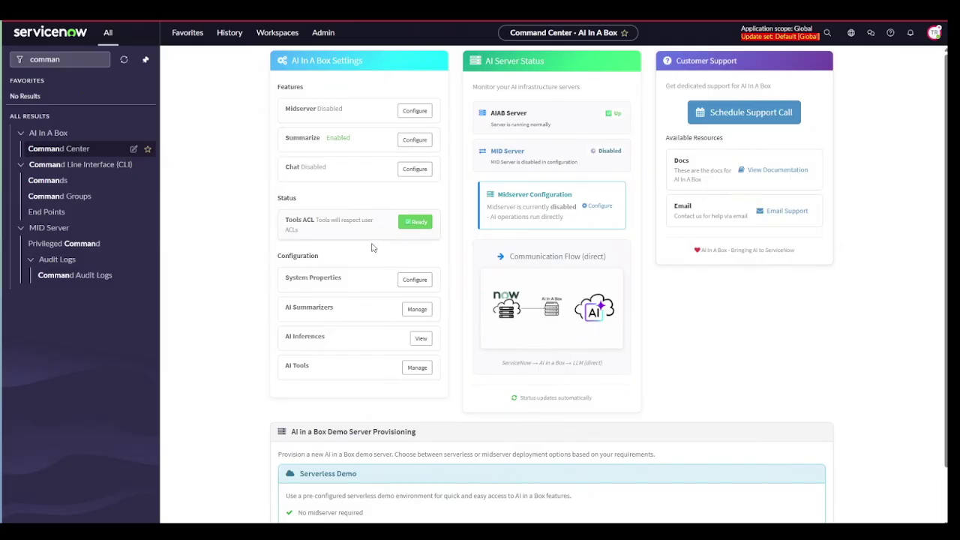
pyautogui.click(417, 367)
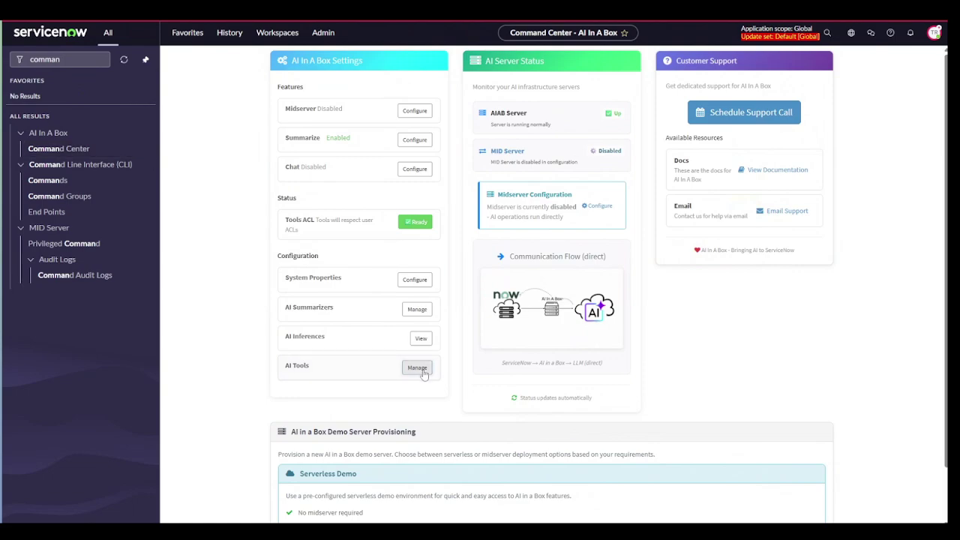
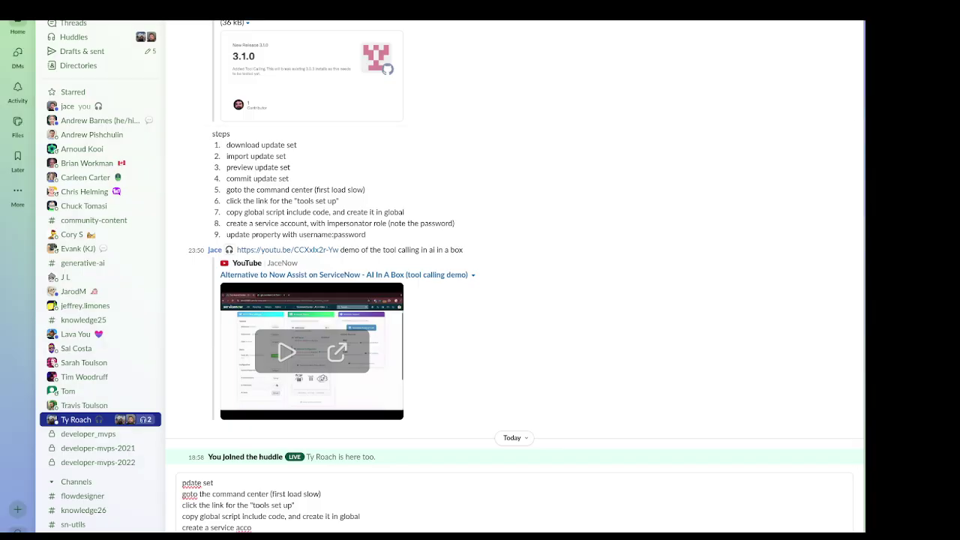
# Step: Switch back to ServiceNow's Application Manager, where AI in a Box 3.1 is in development
pyautogui.hotkey('alt', 'Tab')
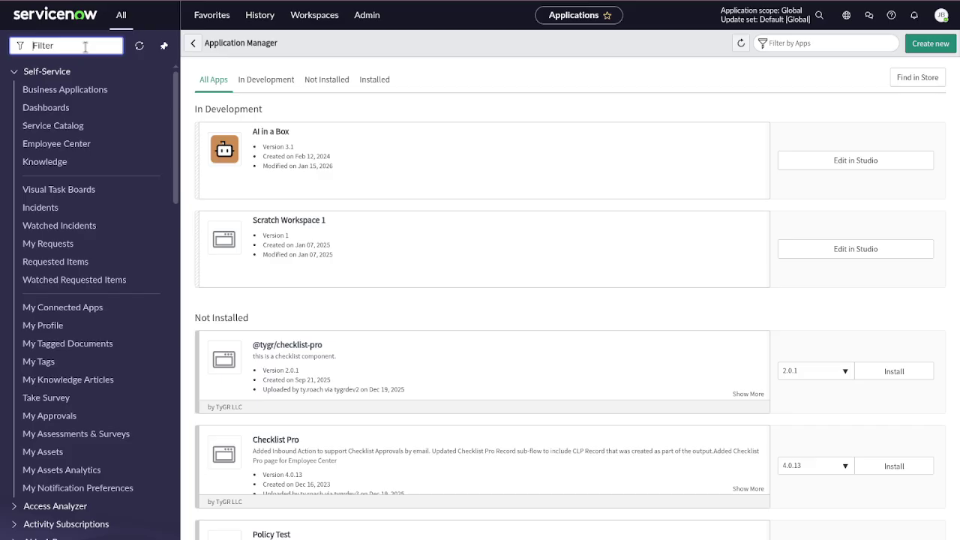
# Step: Open the AI Tool Definitions list with u_ai_tool.list in the navigator filter
pyautogui.write('u_ai_too')
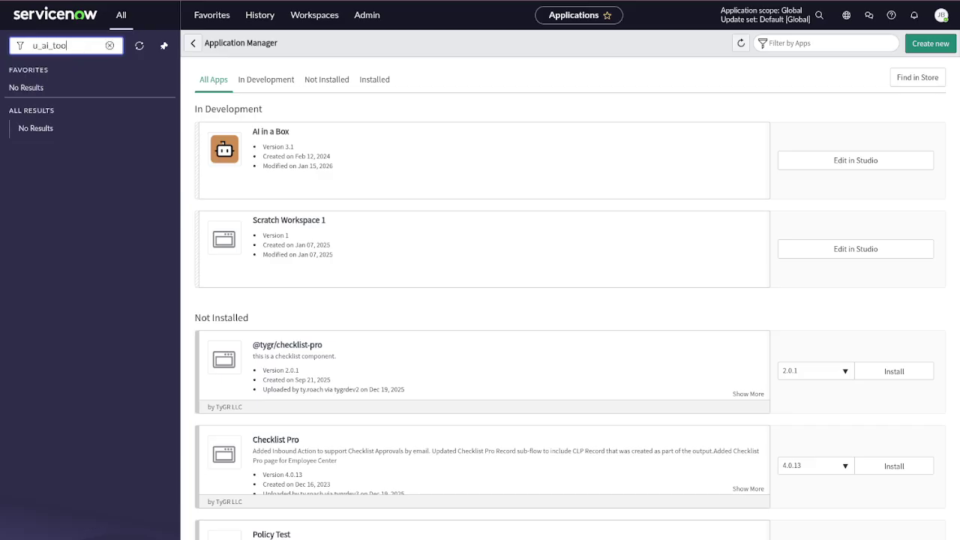
pyautogui.write('l.list')
pyautogui.press('Return')
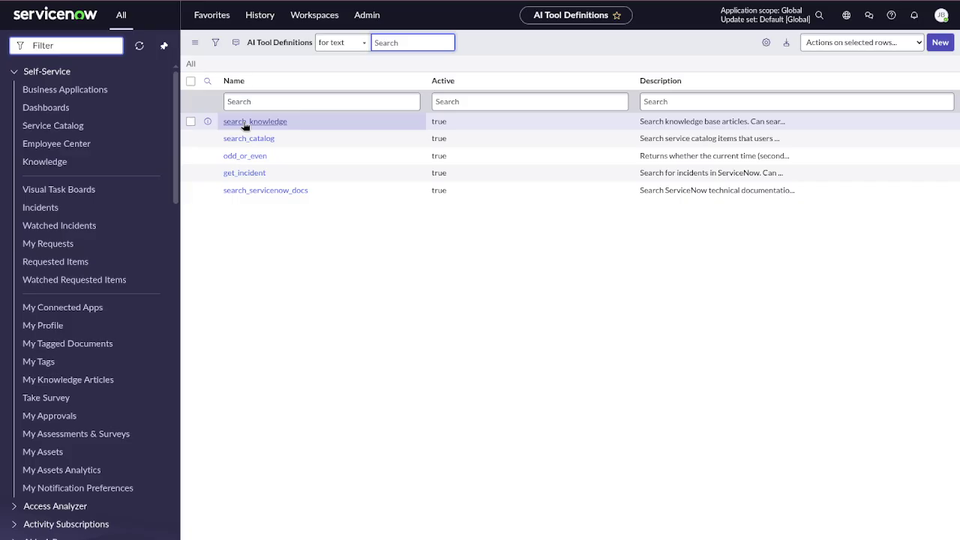
# Step: Open the search_servicenow_docs tool, select its sn.jace.pro endpoint URL, and view that docs site
pyautogui.click(270, 194)
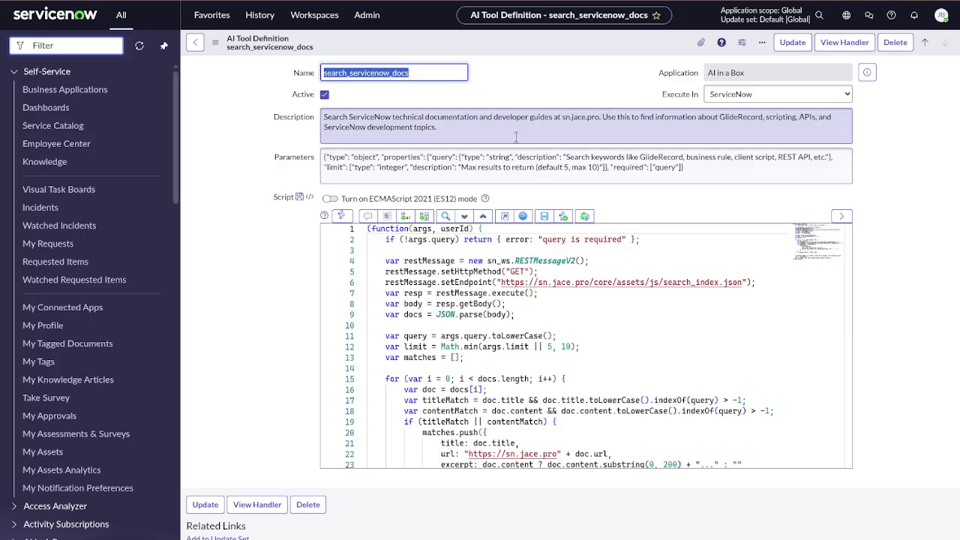
pyautogui.moveTo(510, 283); pyautogui.dragTo(747, 282)
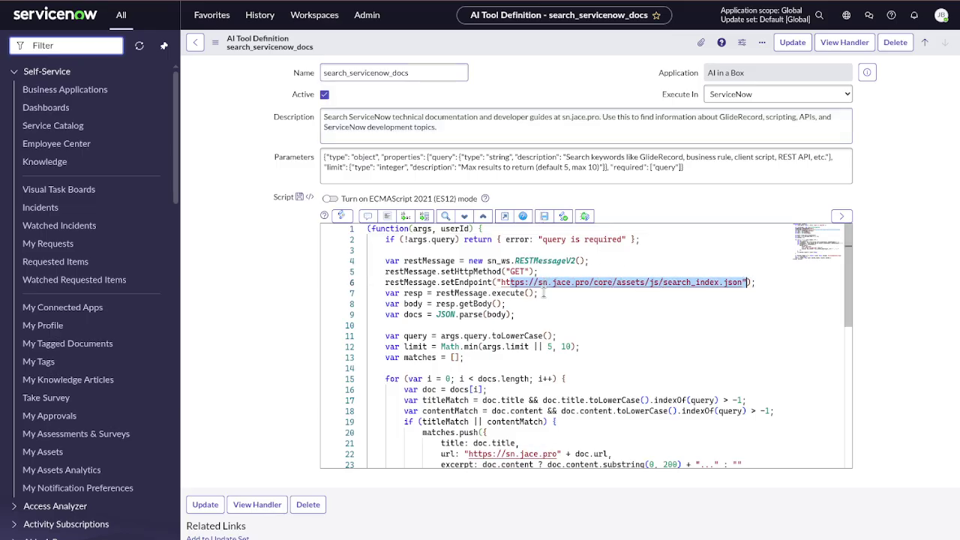
pyautogui.click(202, 1)
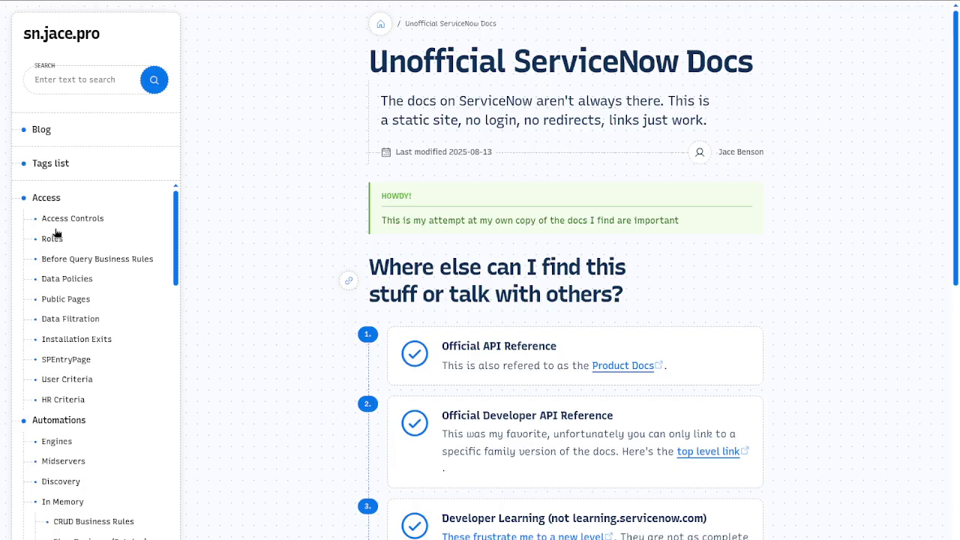
# Step: Browse the sn.jace.pro topic sidebar, then return to the search_servicenow_docs tool definition
pyautogui.scroll(-2, 54, 398)
pyautogui.scroll(-7, 61, 423)
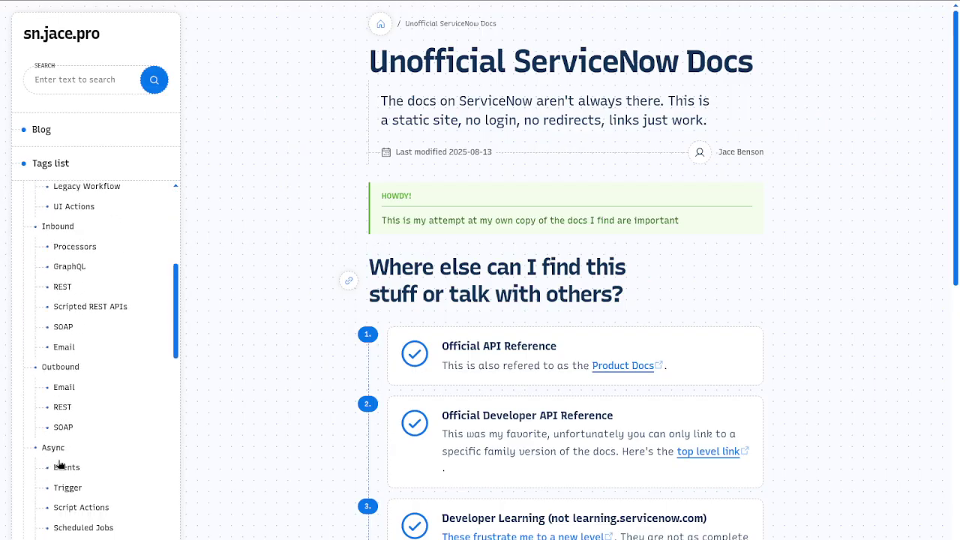
pyautogui.scroll(-6, 61, 386)
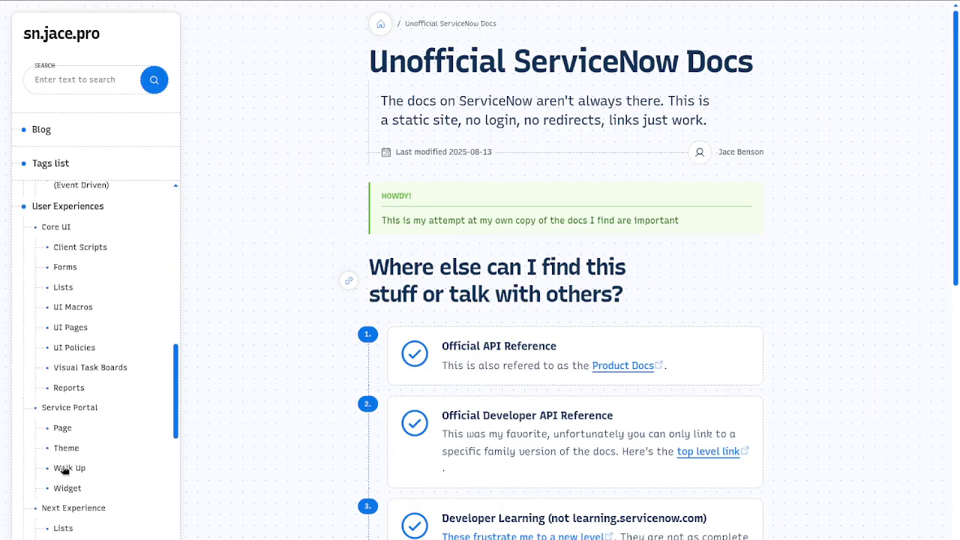
pyautogui.scroll(4, 56, 457)
pyautogui.scroll(10, 67, 450)
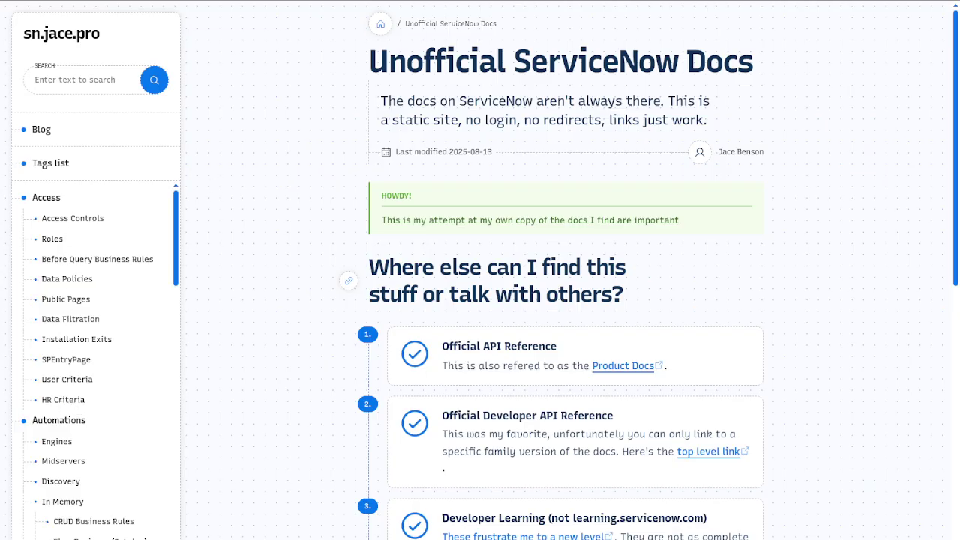
pyautogui.click(390, 1)
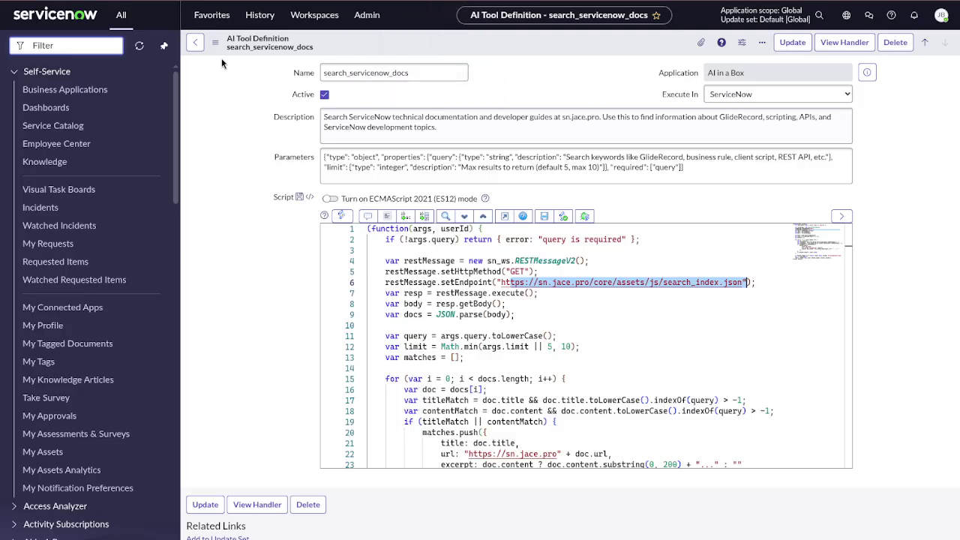
# Step: Filter the navigator for 'checklist' and open Checklist Pro Template Configurations, leaving the tool form unsaved
pyautogui.click(72, 48)
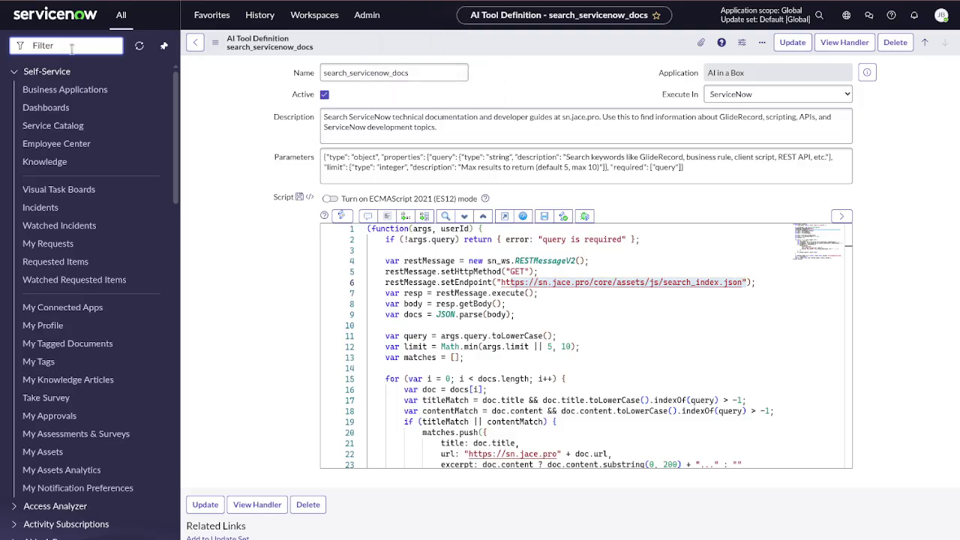
pyautogui.write('template conf')
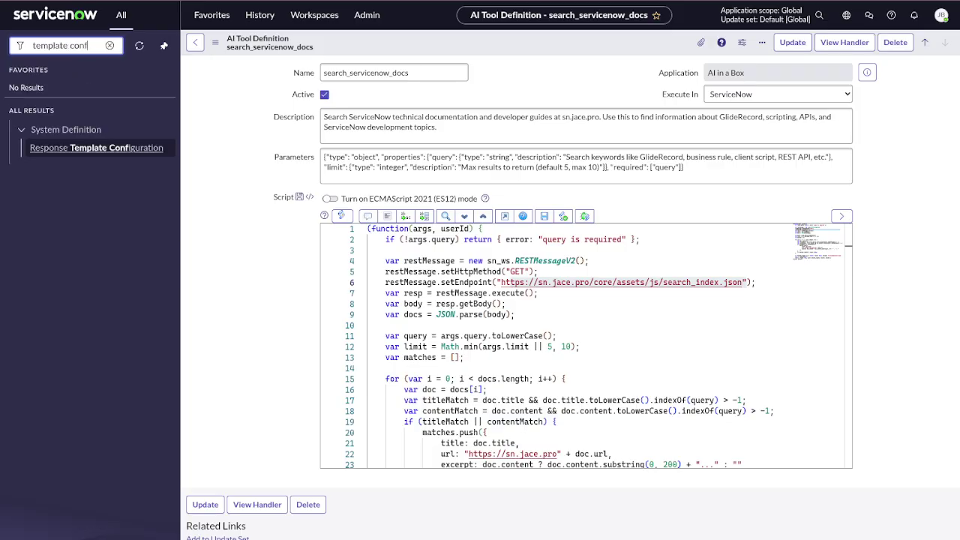
pyautogui.hotkey('ctrl', 'a')
pyautogui.write('checklist pro')
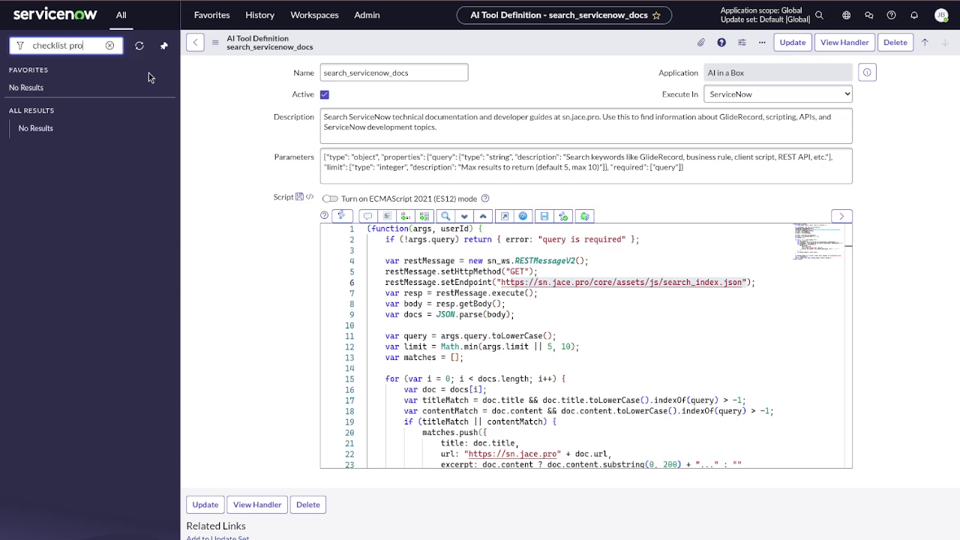
pyautogui.click(140, 47)
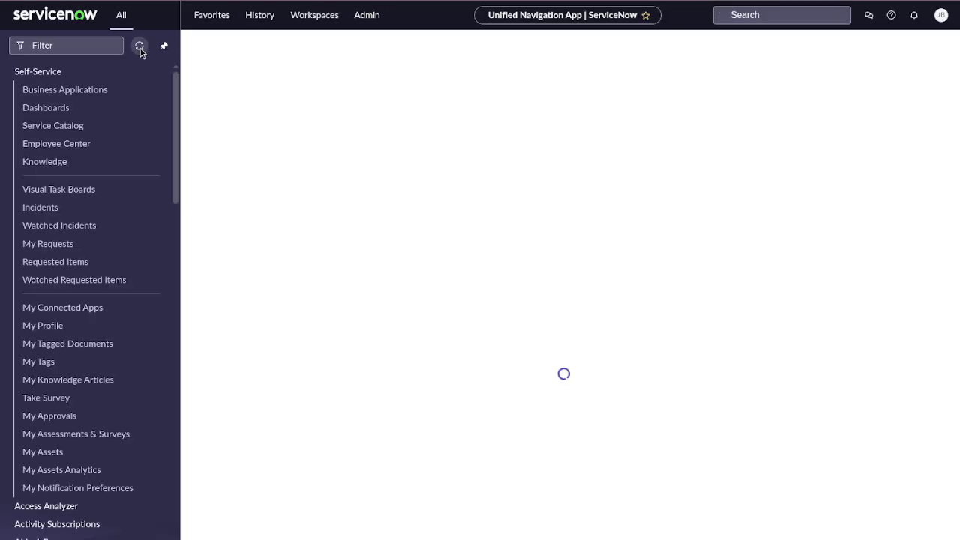
pyautogui.click(90, 49)
pyautogui.write('c')
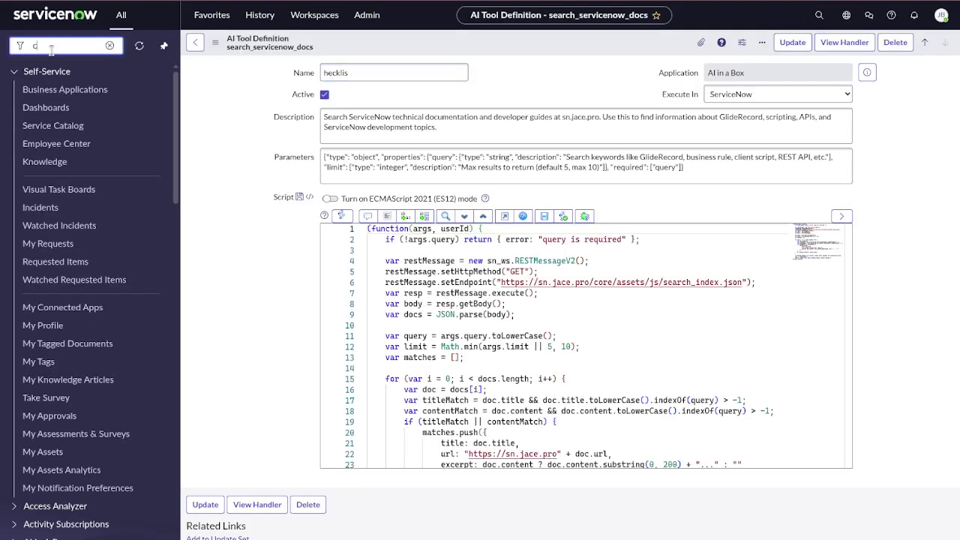
pyautogui.write('hecklist')
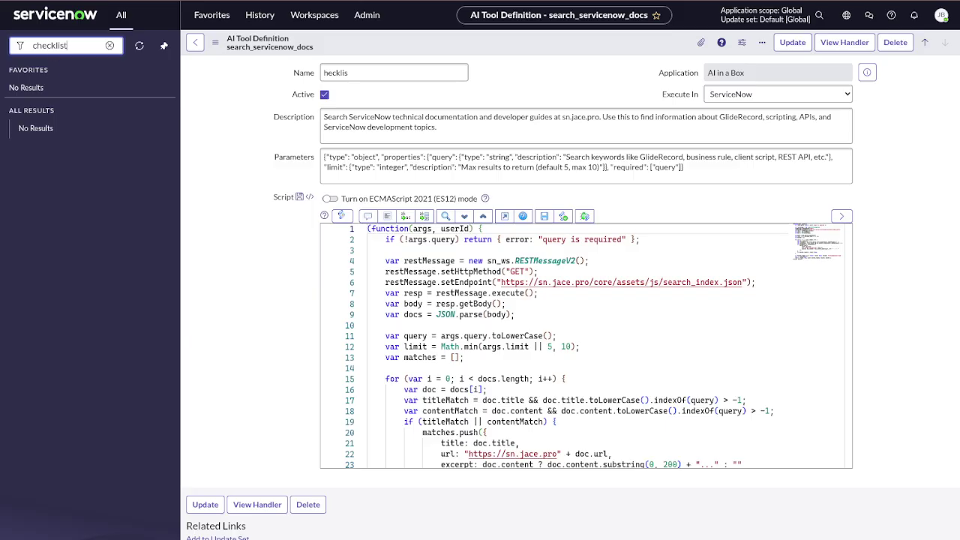
pyautogui.click(138, 47)
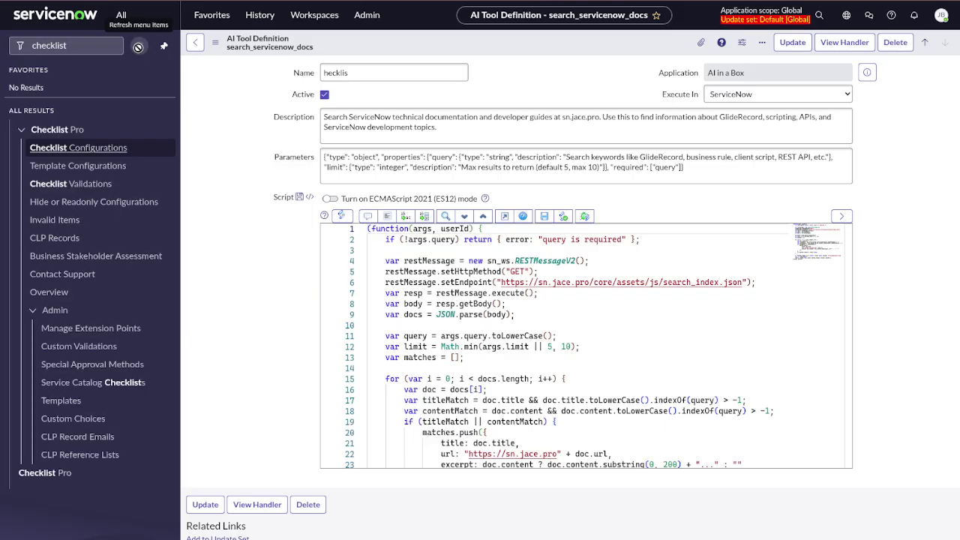
pyautogui.click(47, 175)
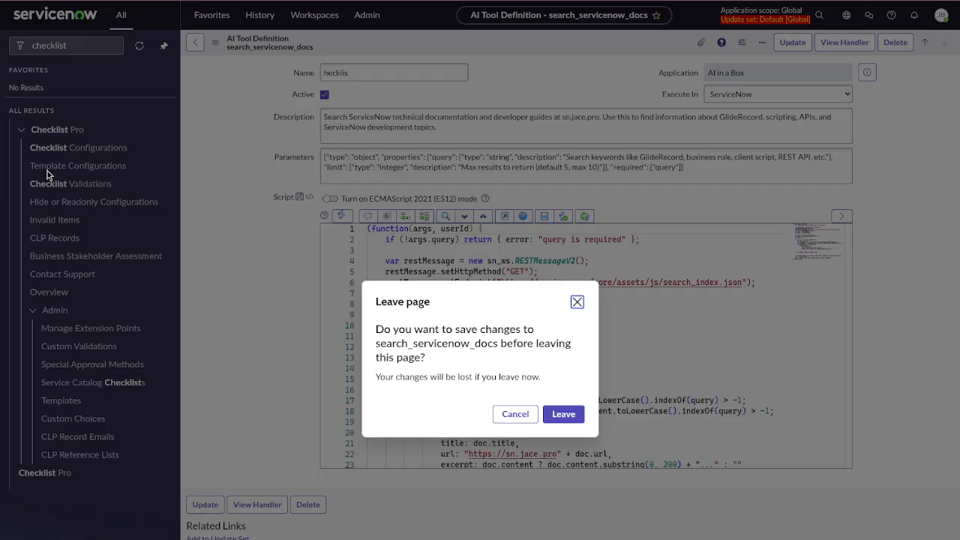
pyautogui.click(562, 414)
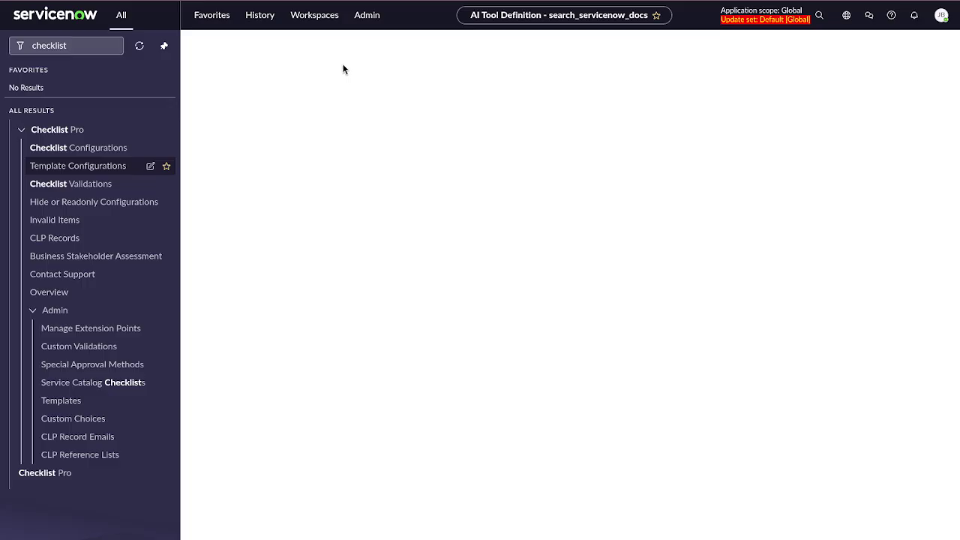
# Step: Create a new template configuration named 'SN Troubleshoot Access' and save it
pyautogui.click(940, 42)
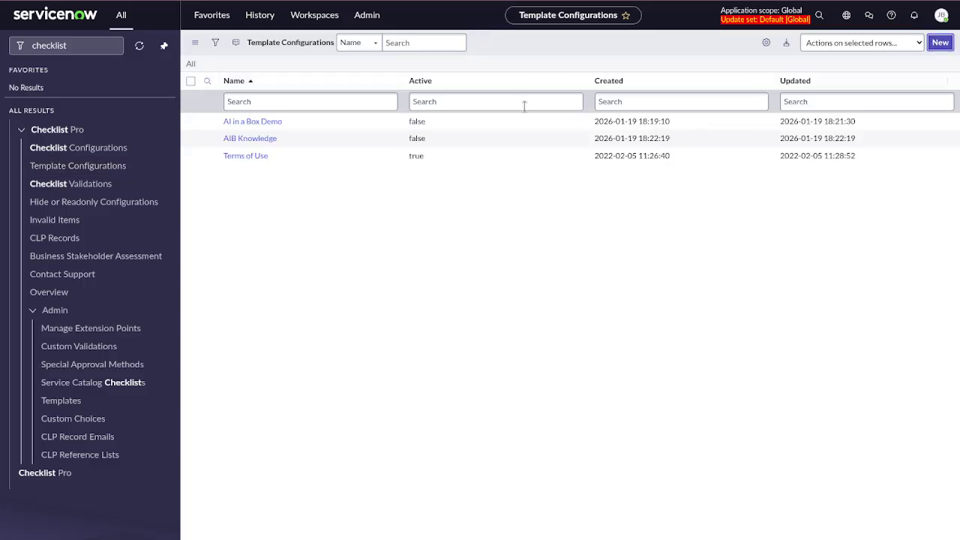
pyautogui.write('SN')
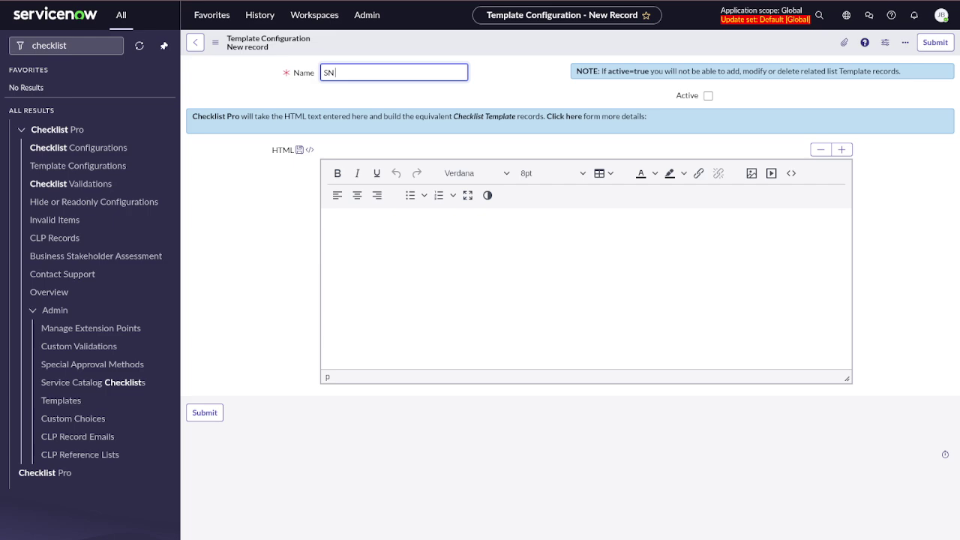
pyautogui.write(' Ch')
pyautogui.press('BackSpace')
pyautogui.write('Chec')
pyautogui.press('BackSpace')
pyautogui.press('BackSpace')
pyautogui.press('BackSpace')
pyautogui.press('BackSpace')
pyautogui.write('Troubleshoot A')
pyautogui.press('BackSpace')
pyautogui.press('BackSpace')
pyautogui.write('Access')
pyautogui.press('Tab')
pyautogui.rightClick(583, 45)
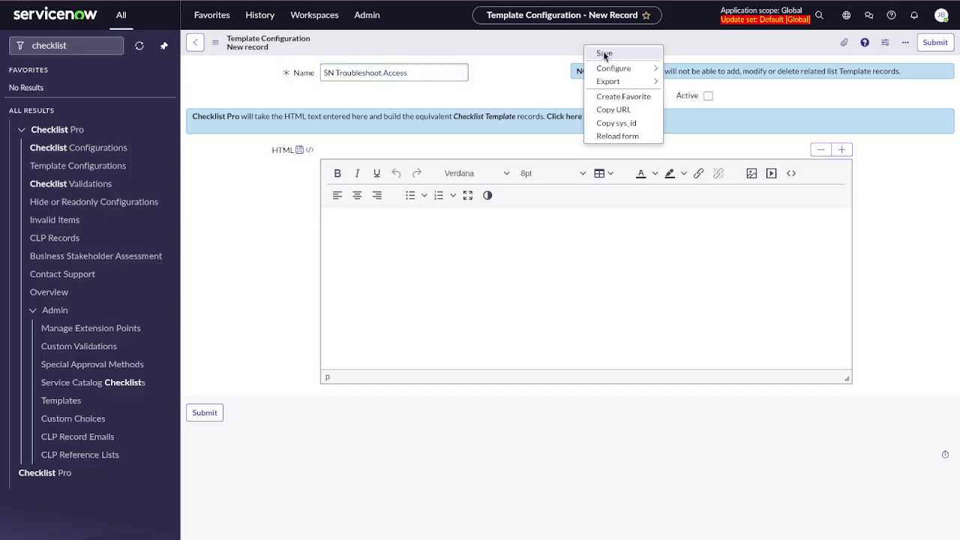
pyautogui.click(589, 55)
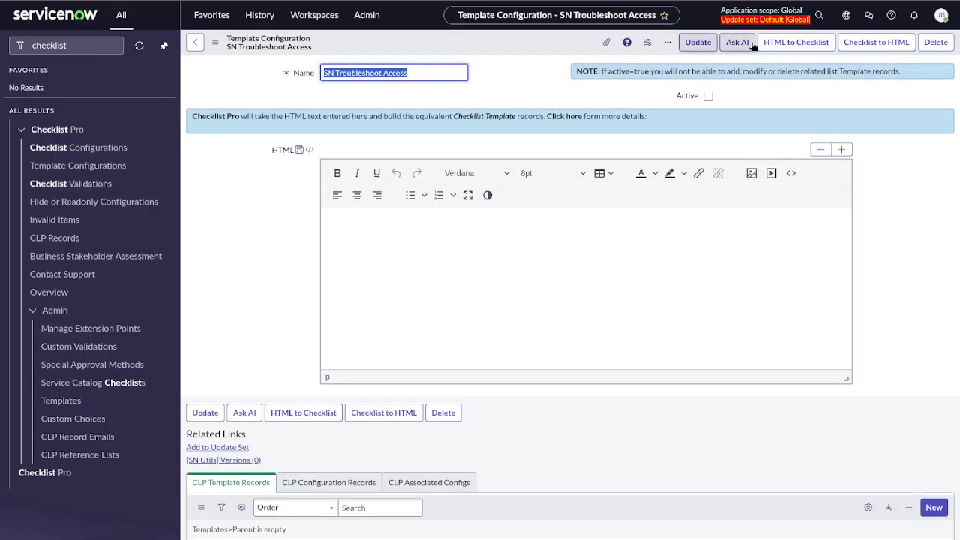
# Step: In the Checklist AI Assistant, request a checklist of what can go wrong in ServiceNow and generate items
pyautogui.click(726, 45)
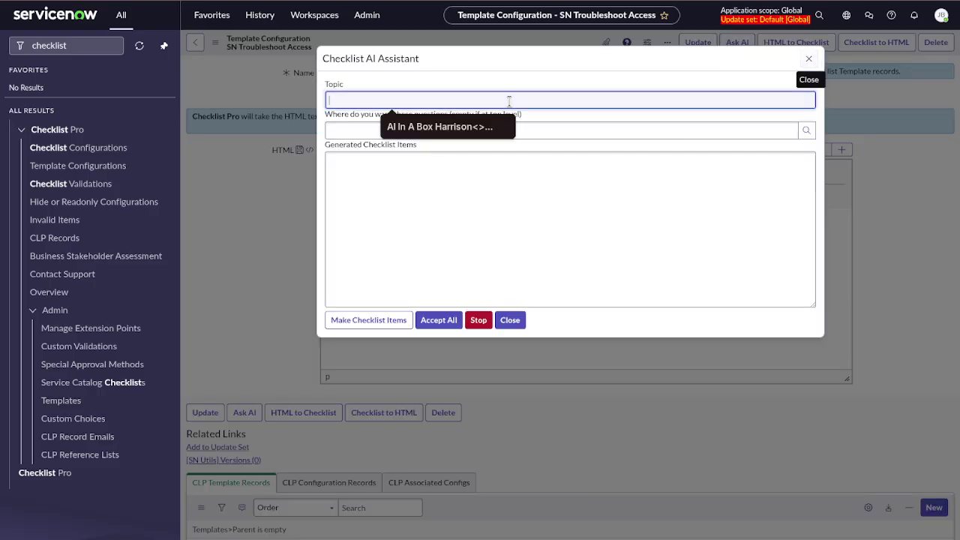
pyautogui.write('Can you make a chech')
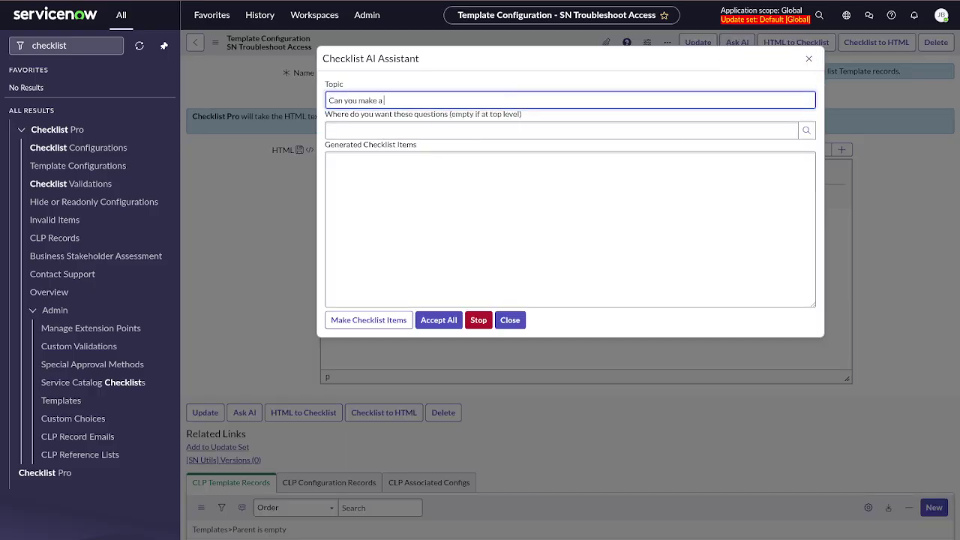
pyautogui.press('BackSpace')
pyautogui.write('klist')
pyautogui.write(' taht')
pyautogui.press('BackSpace')
pyautogui.press('BackSpace')
pyautogui.press('BackSpace')
pyautogui.press('BackSpace')
pyautogui.write('htat')
pyautogui.press('BackSpace')
pyautogui.press('BackSpace')
pyautogui.press('BackSpace')
pyautogui.write('at goes over all the')
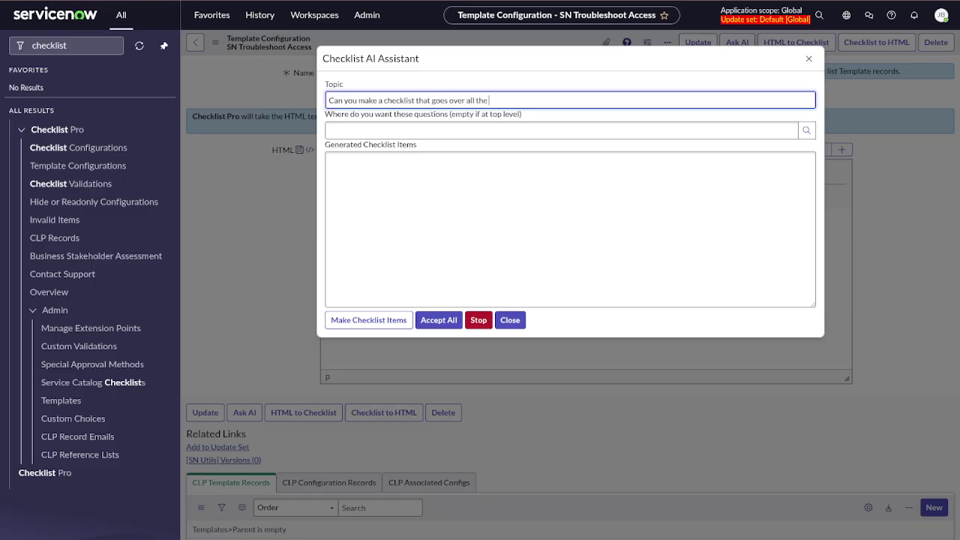
pyautogui.write(' things acce')
pyautogui.write('in servicenow based on the docs?')
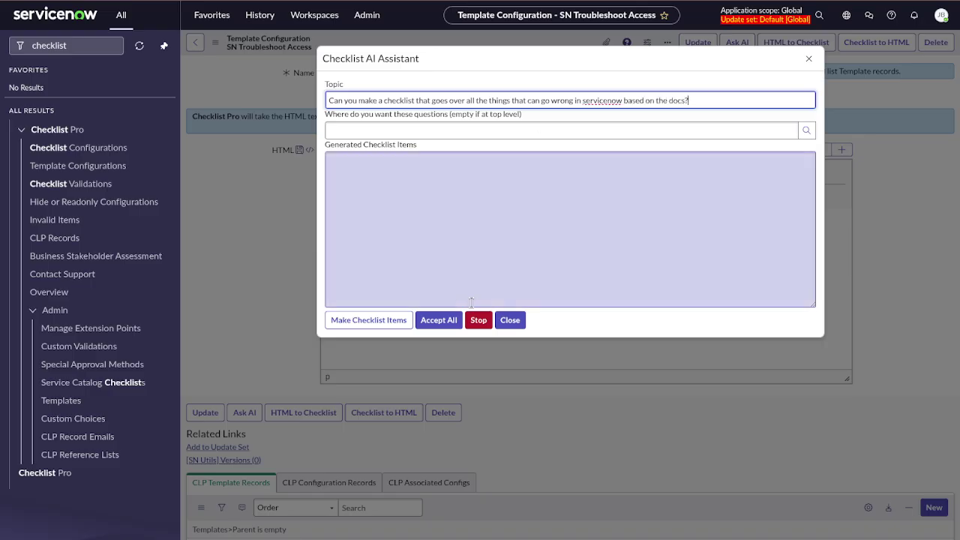
pyautogui.click(377, 322)
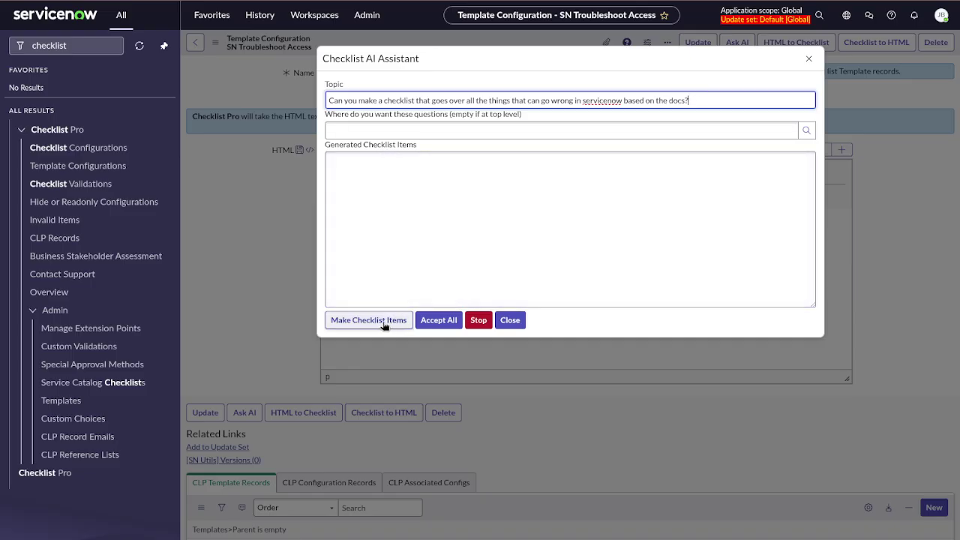
pyautogui.click(382, 321)
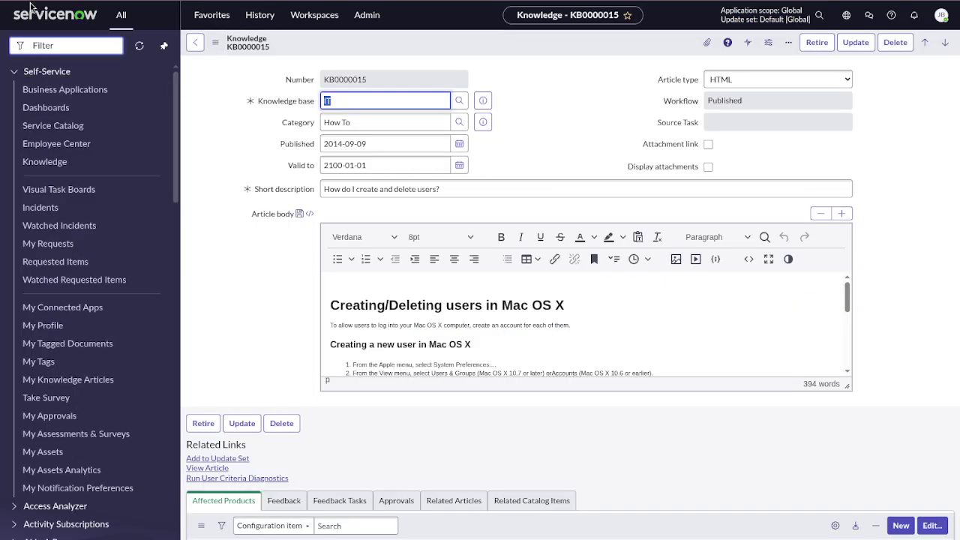
# Step: Filter the navigator for 'inf', open AI In A Box Inferences, and open INF0001003
pyautogui.click(56, 50)
pyautogui.write('inf')
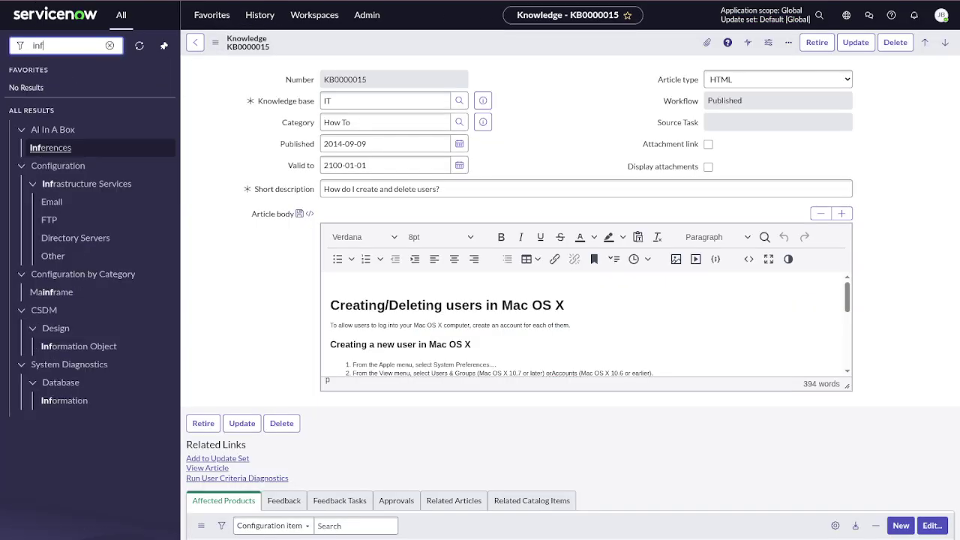
pyautogui.click(54, 149)
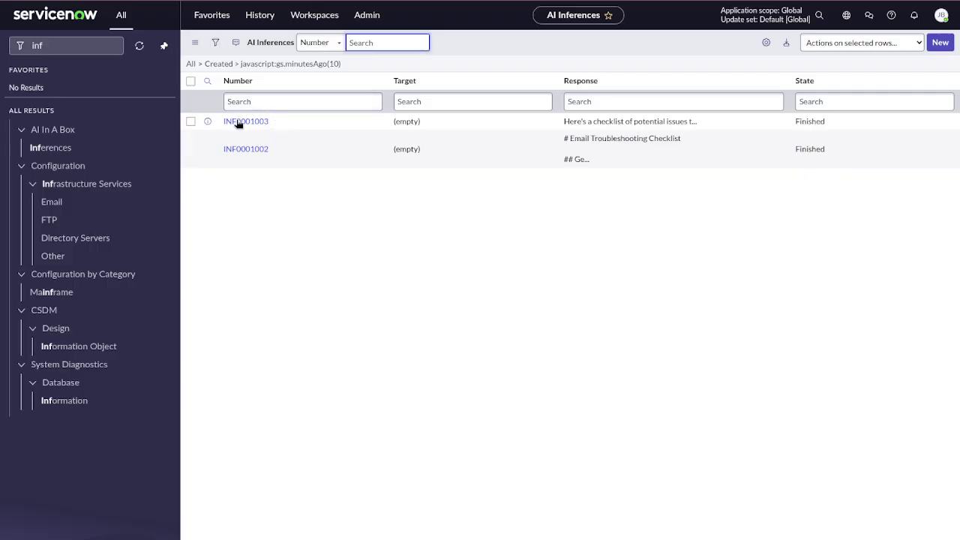
pyautogui.click(237, 123)
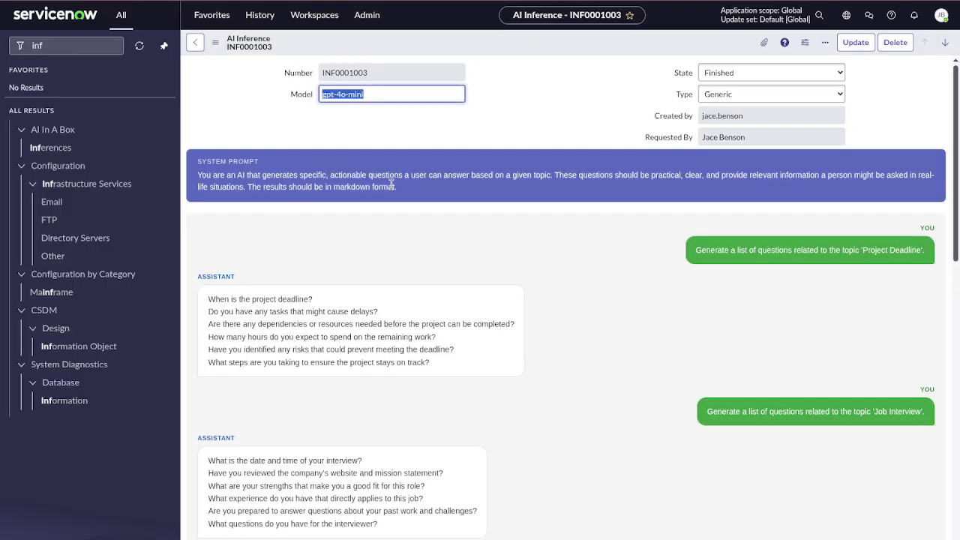
pyautogui.scroll(-1, 391, 190)
pyautogui.scroll(-20, 391, 190)
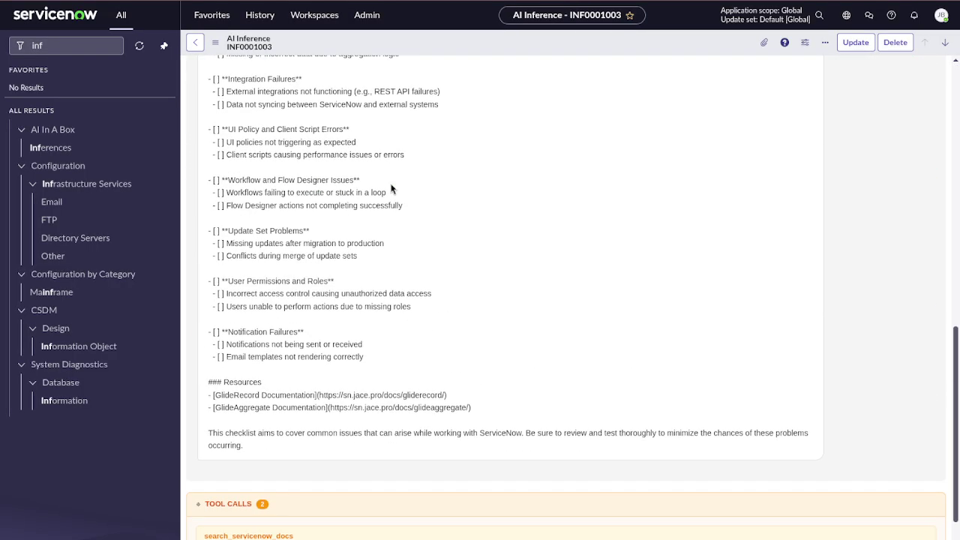
pyautogui.scroll(-2, 391, 190)
pyautogui.moveTo(253, 178); pyautogui.dragTo(362, 178)
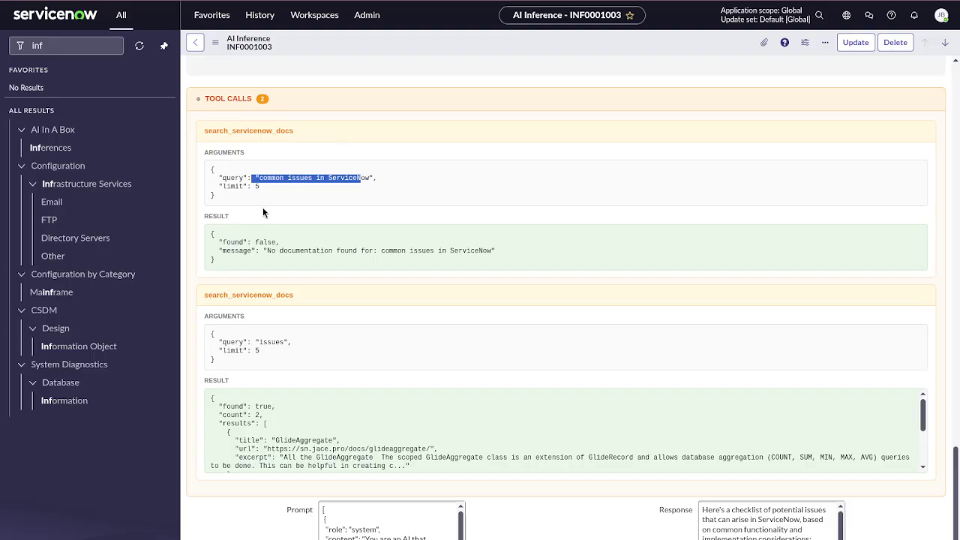
pyautogui.moveTo(288, 251); pyautogui.dragTo(488, 255)
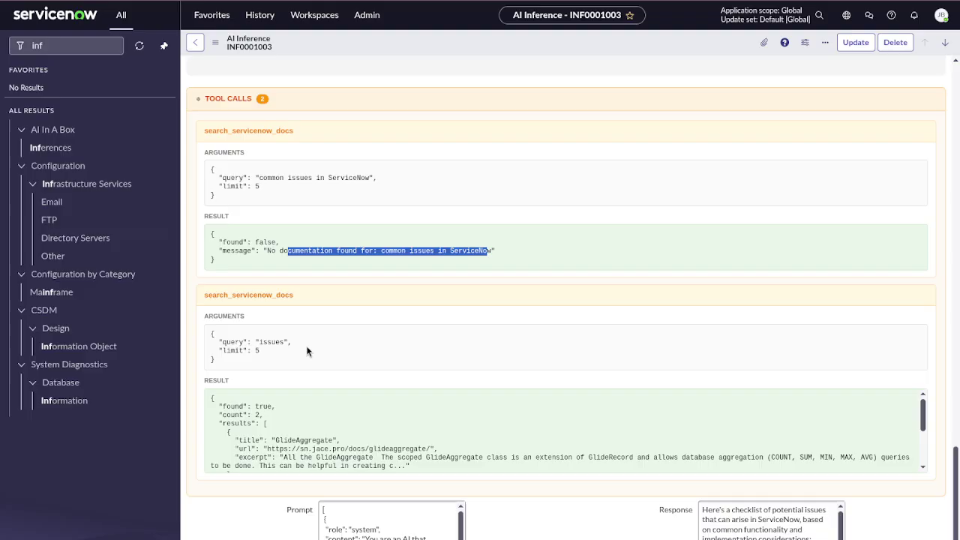
pyautogui.scroll(-3, 307, 351)
pyautogui.scroll(-2, 284, 319)
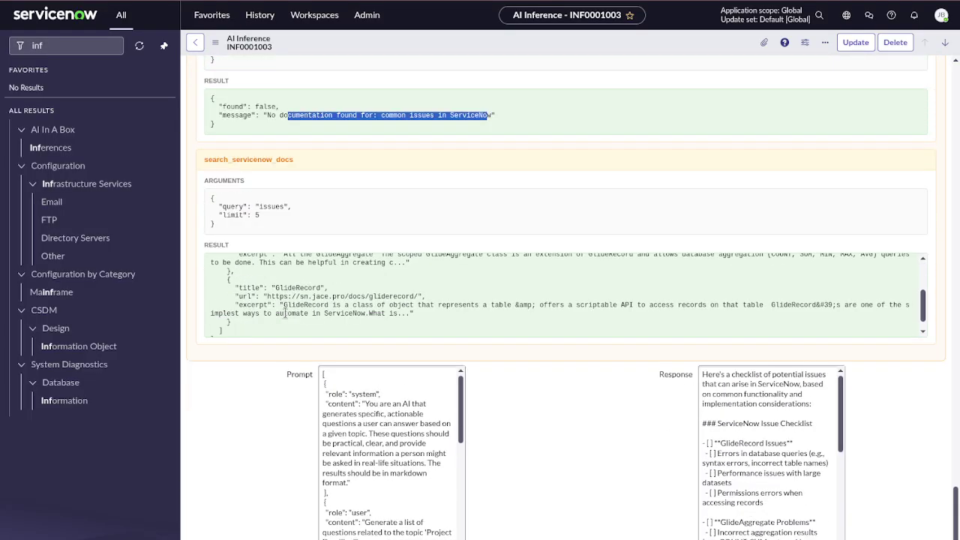
pyautogui.scroll(2, 285, 315)
pyautogui.scroll(-2, 285, 310)
pyautogui.scroll(3, 304, 294)
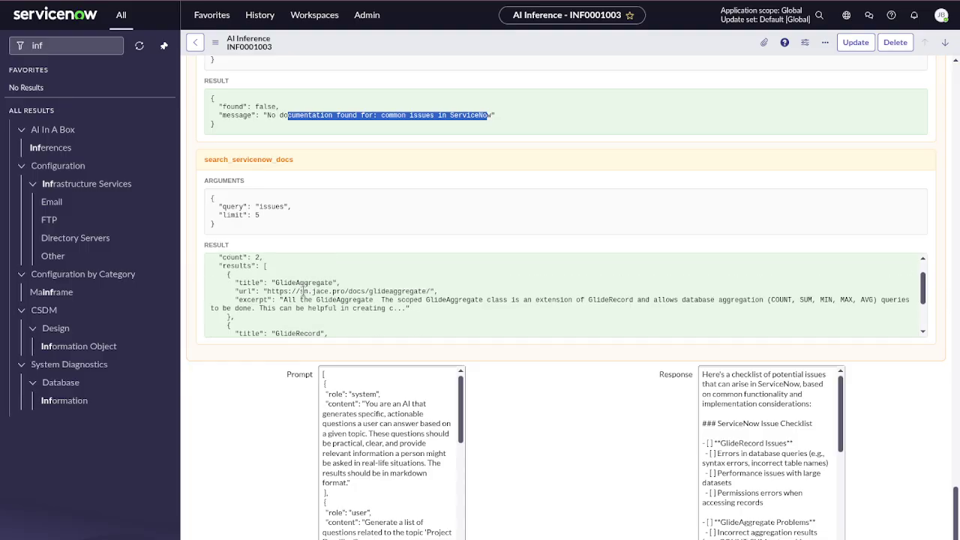
pyautogui.moveTo(399, 330); pyautogui.dragTo(282, 302)
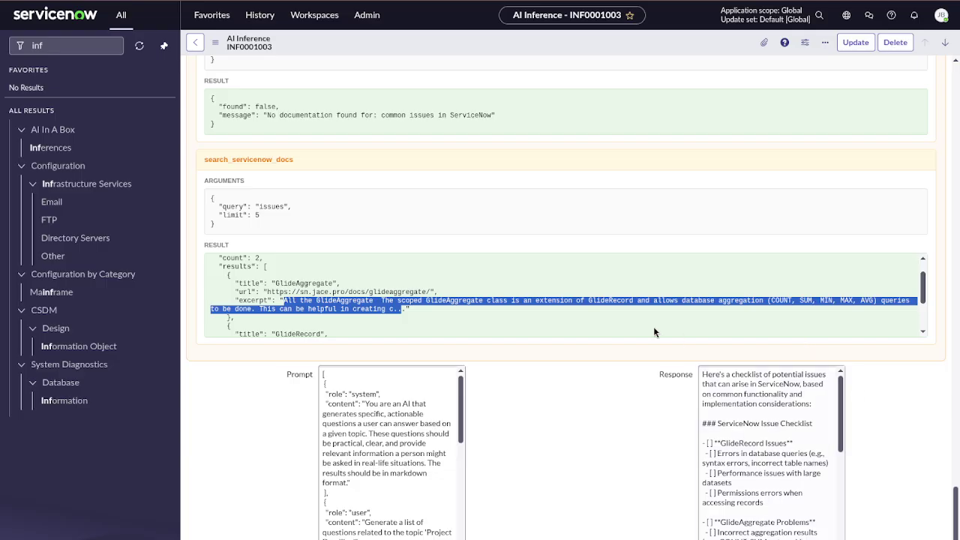
pyautogui.click(246, 296)
pyautogui.click(408, 377)
pyautogui.hotkey('ctrl', 'a')
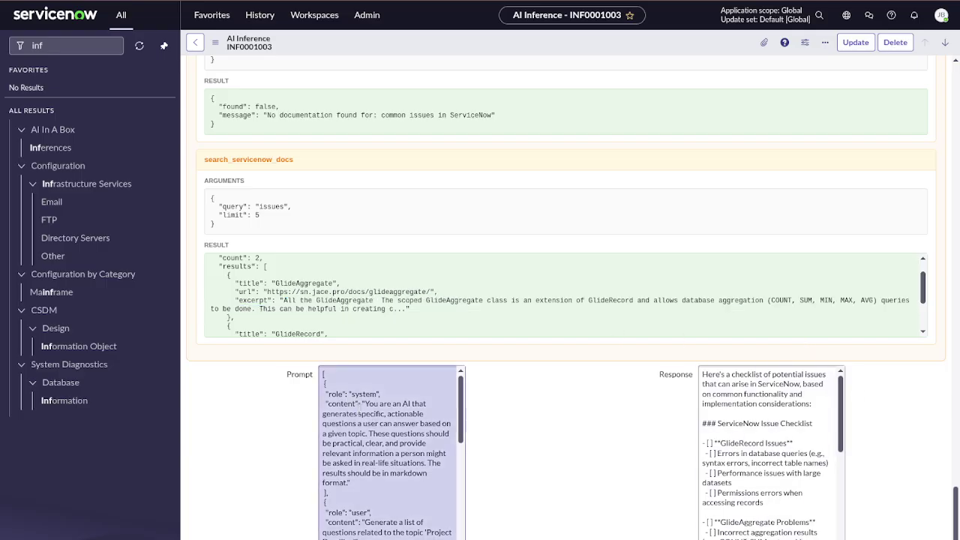
pyautogui.scroll(-5, 367, 433)
pyautogui.click(776, 469)
pyautogui.hotkey('ctrl', 'a')
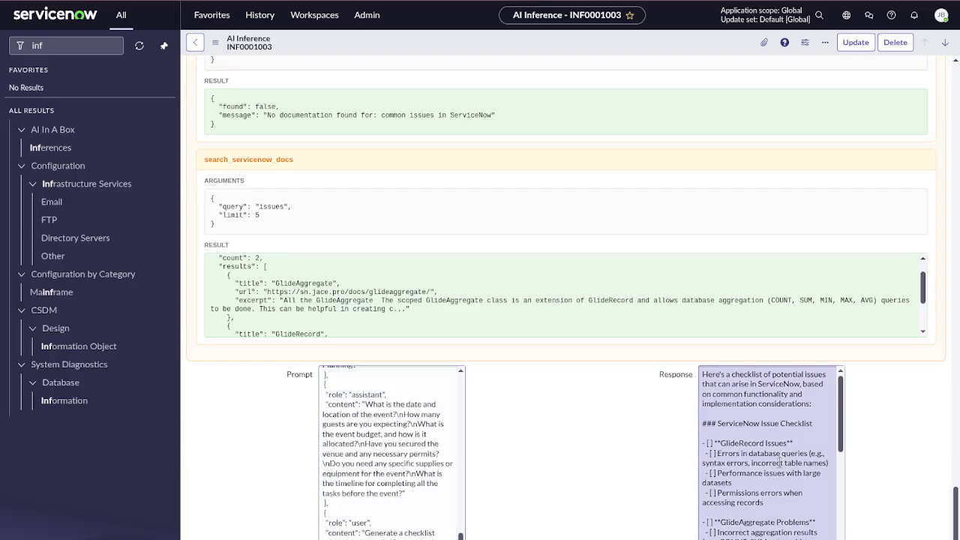
pyautogui.scroll(-5, 777, 469)
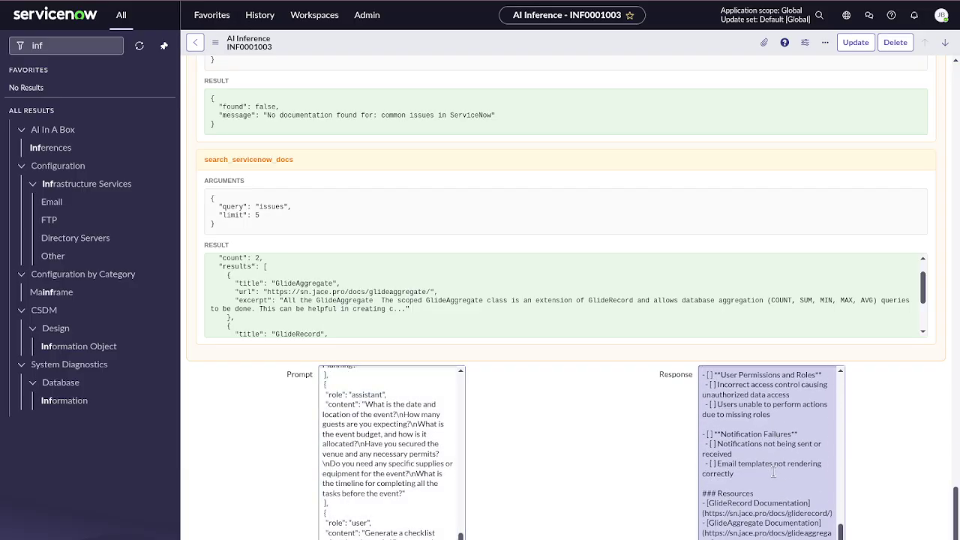
pyautogui.click(773, 472)
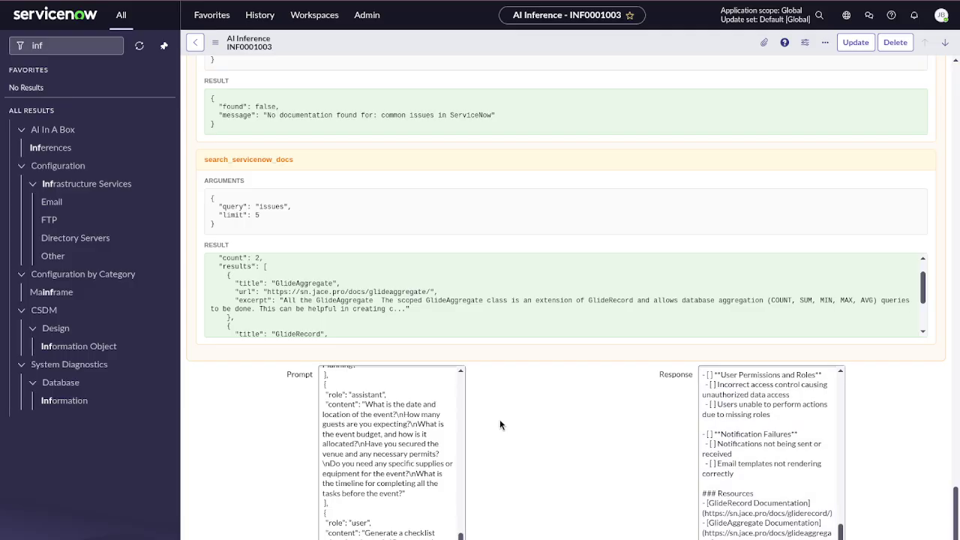
pyautogui.scroll(5, 553, 451)
pyautogui.scroll(15, 553, 460)
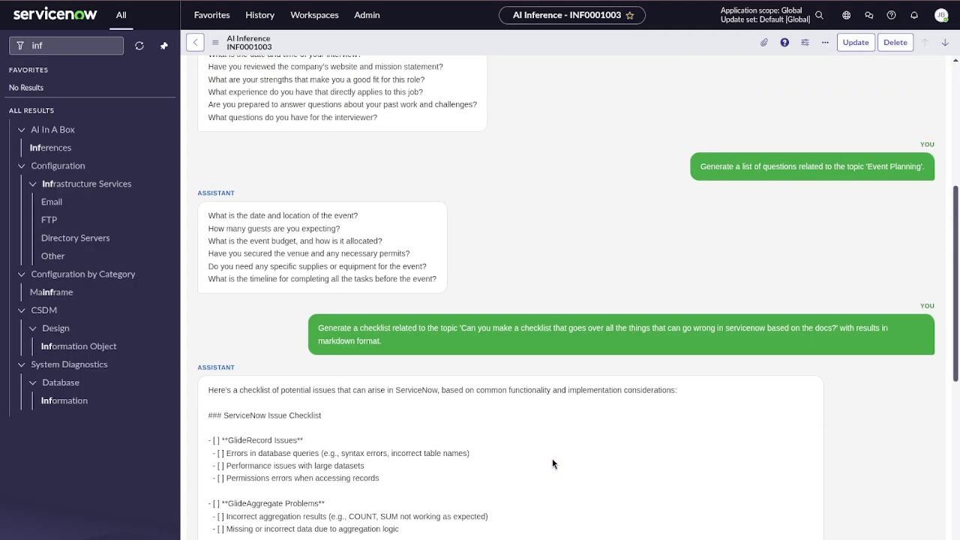
pyautogui.scroll(-6, 552, 458)
pyautogui.scroll(4, 552, 458)
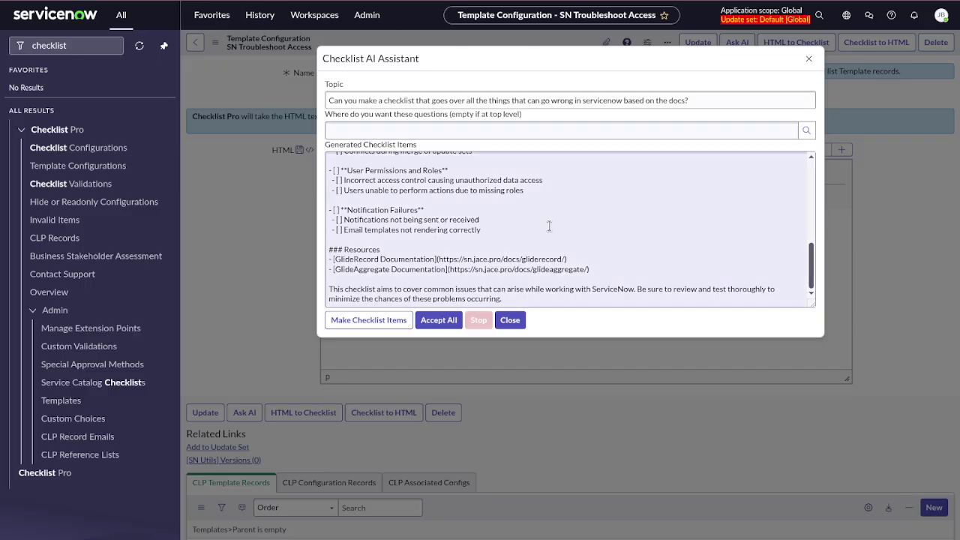
# Step: Accept all generated checklist items, giving the template 32 template records
pyautogui.click(448, 323)
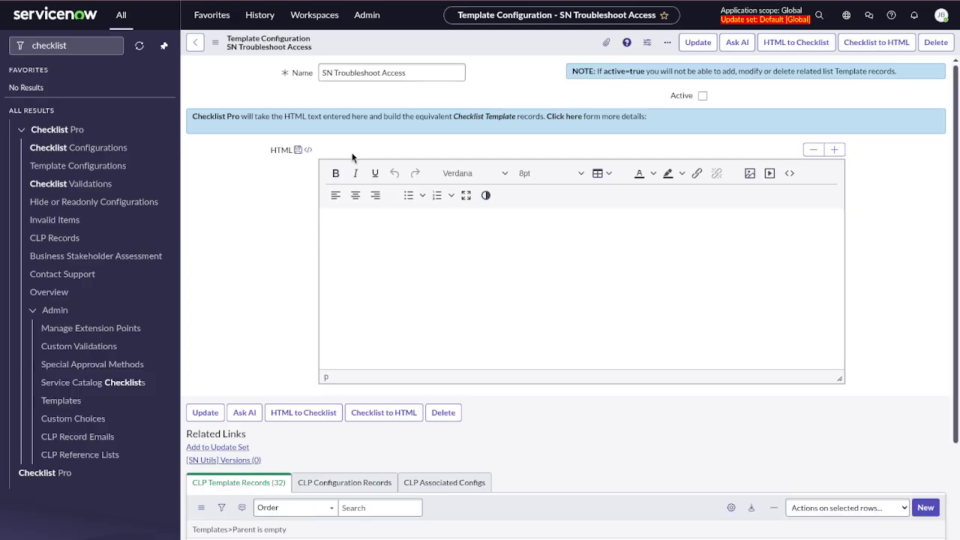
# Step: Rebuild the template's HTML from its 32 template records with Checklist to HTML, confirming the replacement
pyautogui.click(875, 45)
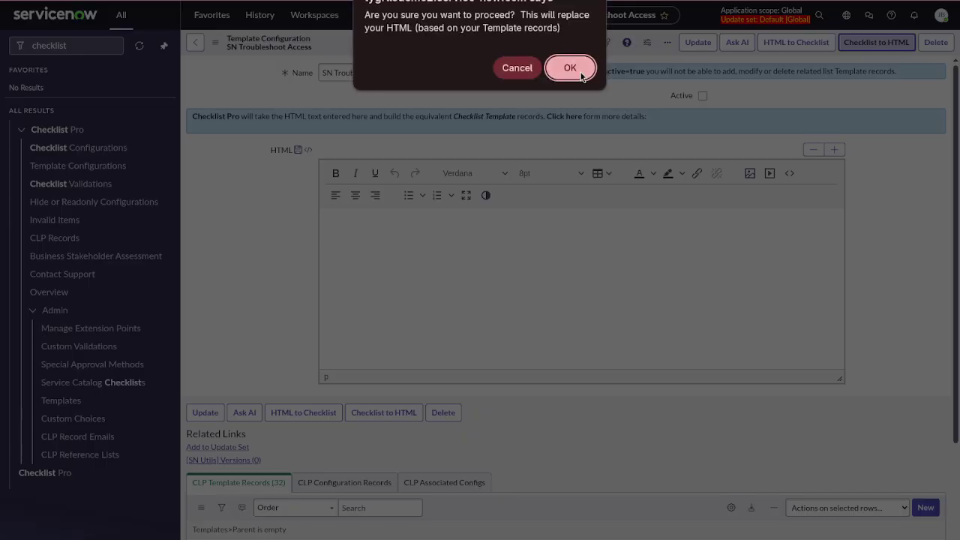
pyautogui.click(582, 74)
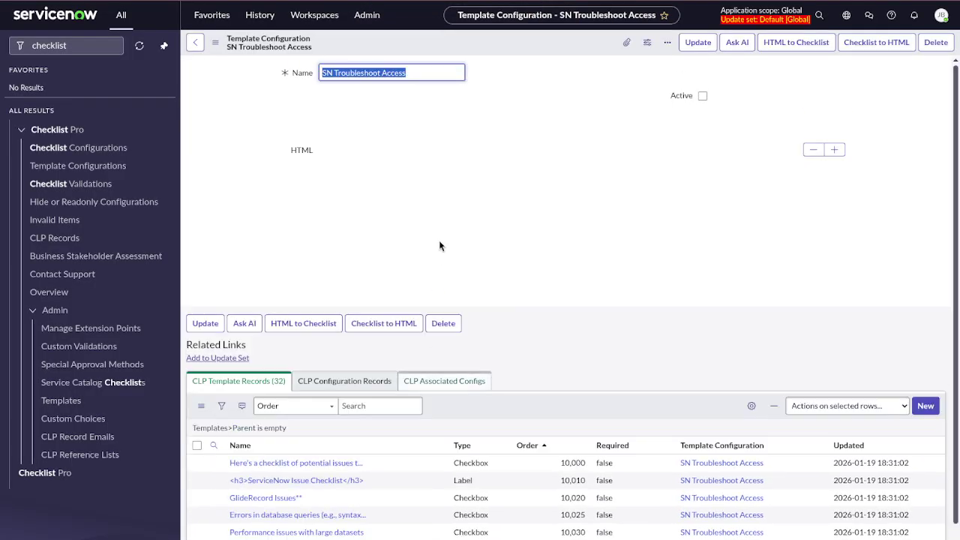
pyautogui.scroll(-10, 382, 270)
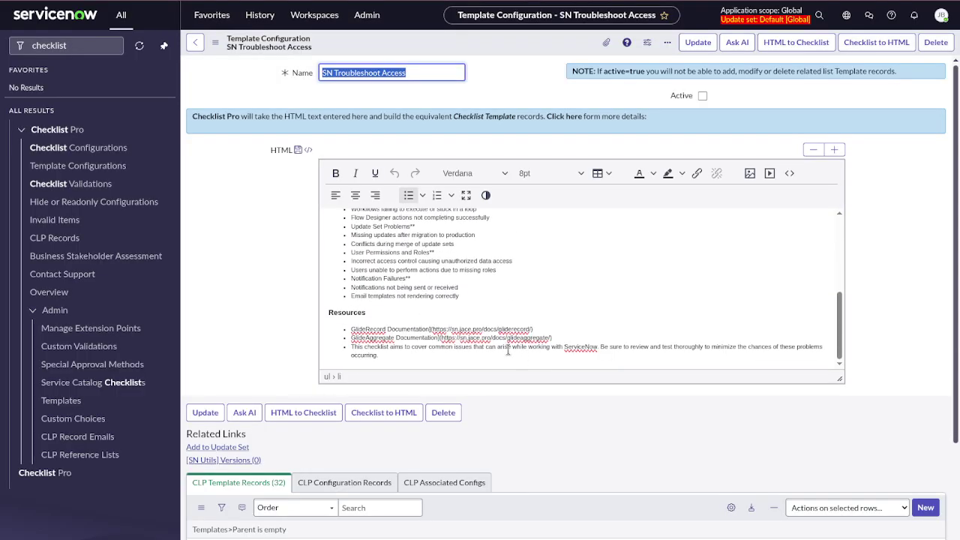
pyautogui.moveTo(429, 339); pyautogui.dragTo(521, 338)
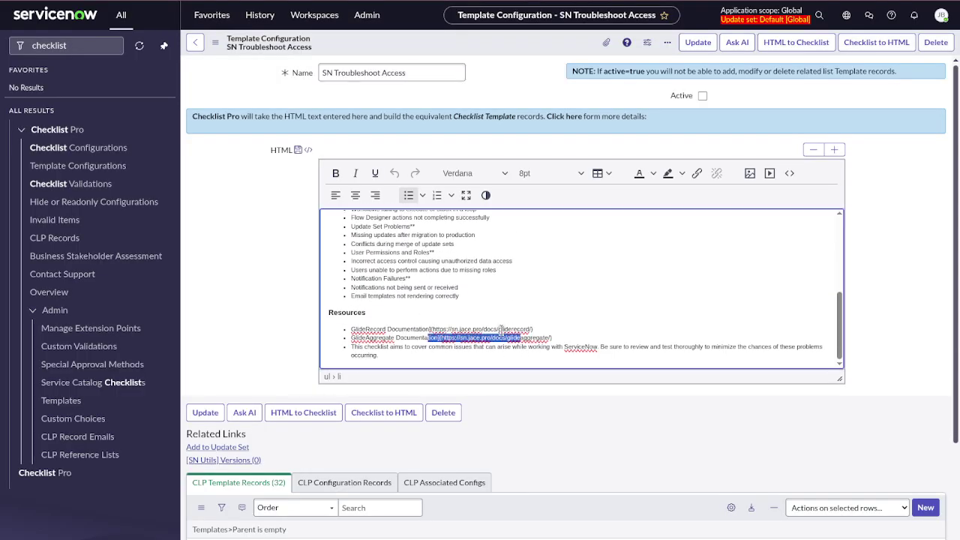
pyautogui.hotkey('ctrl', '+')
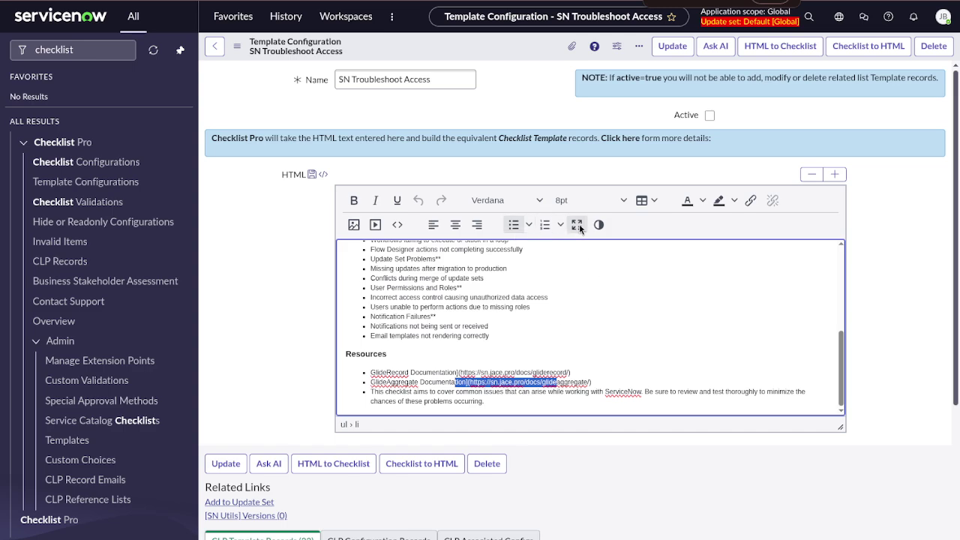
pyautogui.click(564, 202)
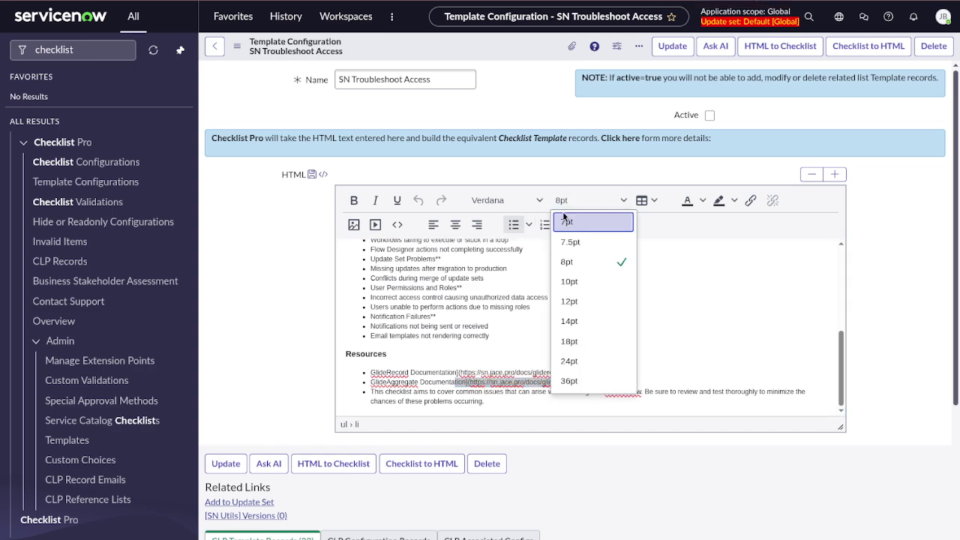
pyautogui.click(574, 382)
pyautogui.moveTo(446, 366); pyautogui.dragTo(683, 367)
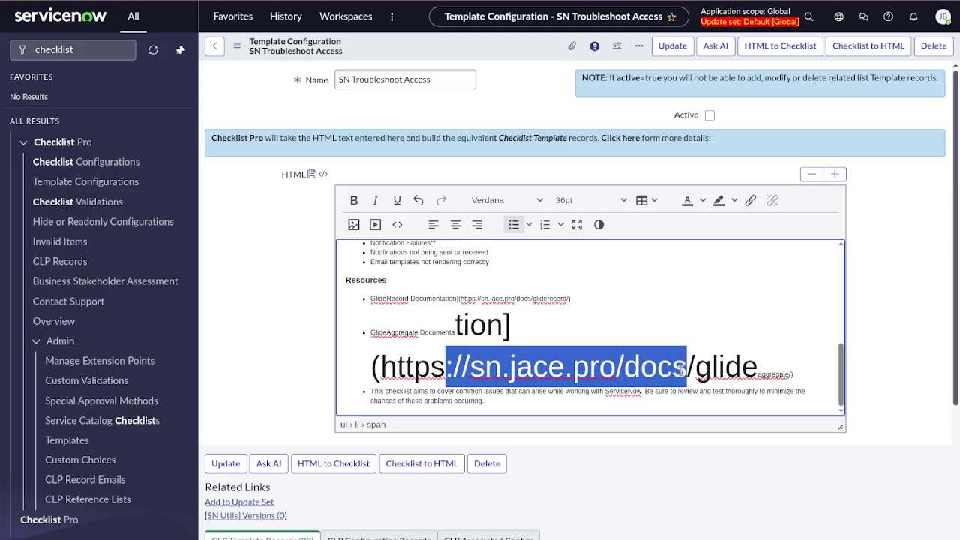
pyautogui.hotkey('ctrl', 'z')
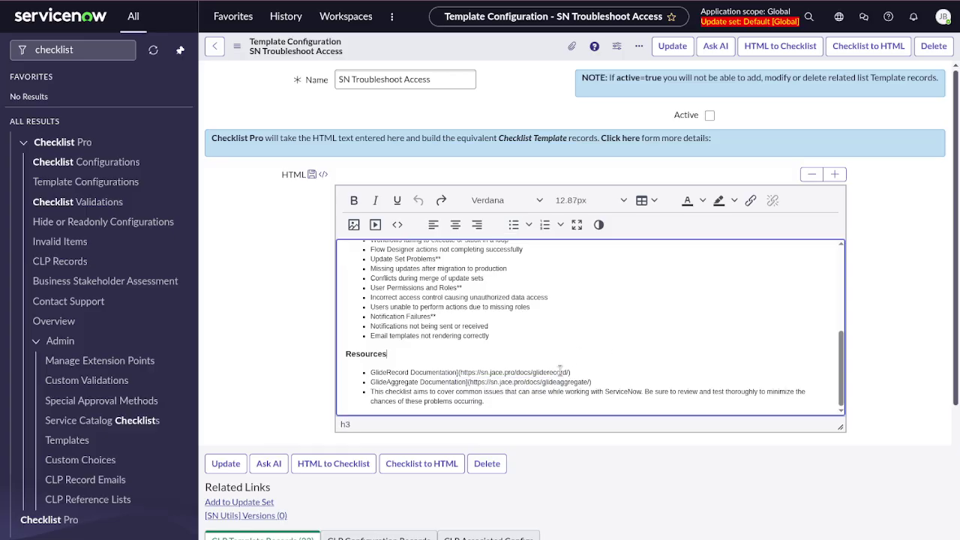
pyautogui.scroll(3, 505, 391)
pyautogui.scroll(-3, 505, 389)
pyautogui.scroll(5, 440, 322)
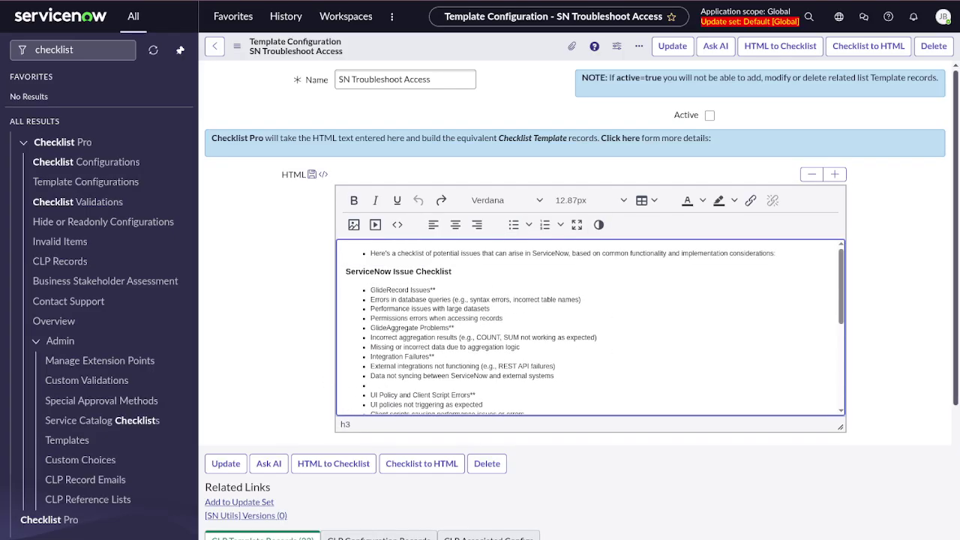